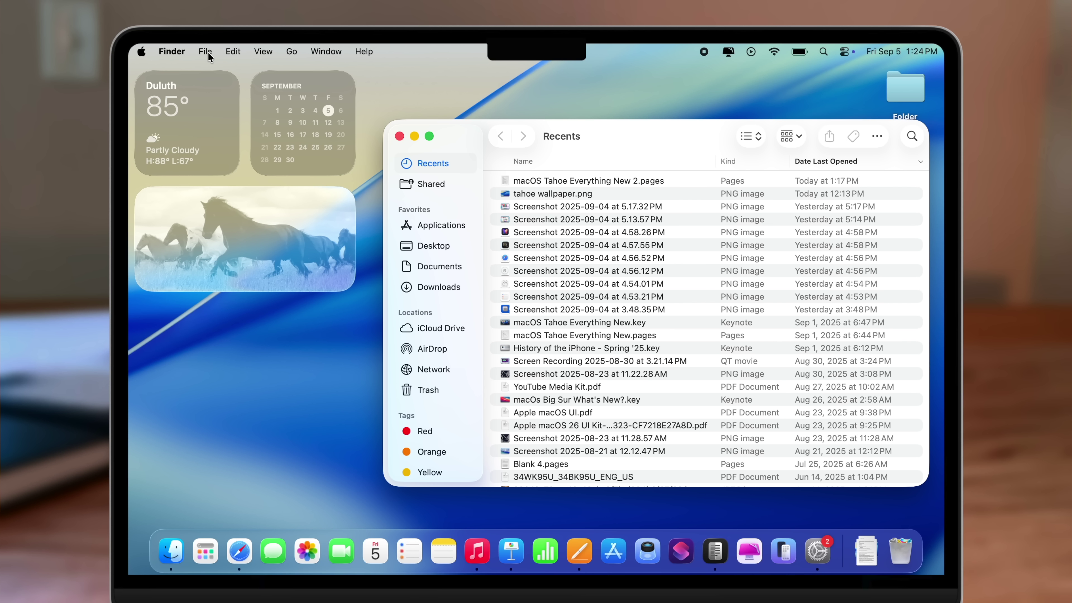
Show Finder's File menu, then look across the Edit, View and Go menus
left_click(206, 52)
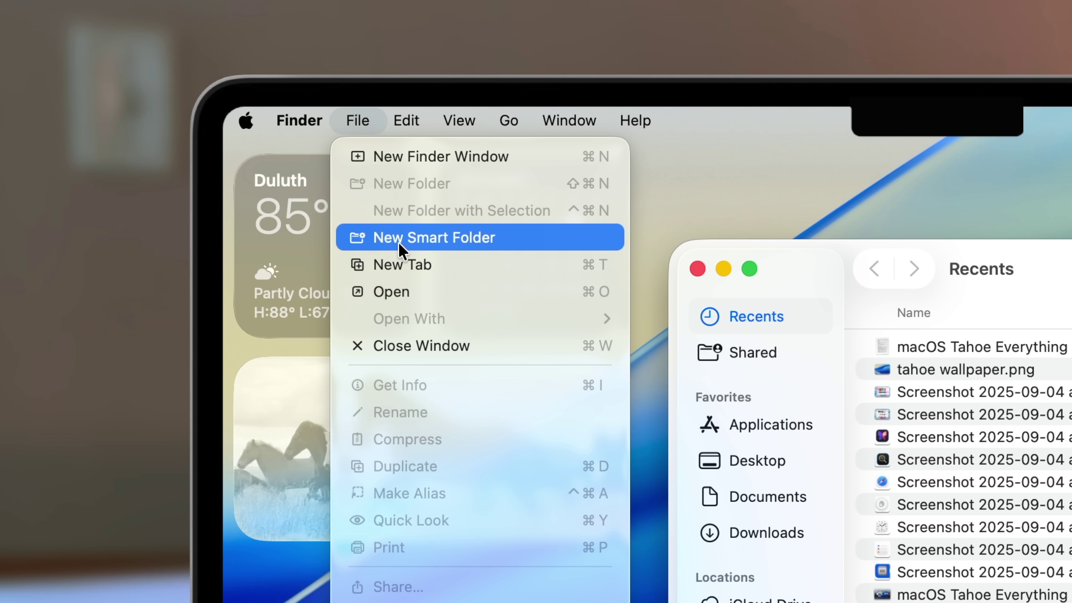
mouse_move(403, 114)
mouse_move(449, 113)
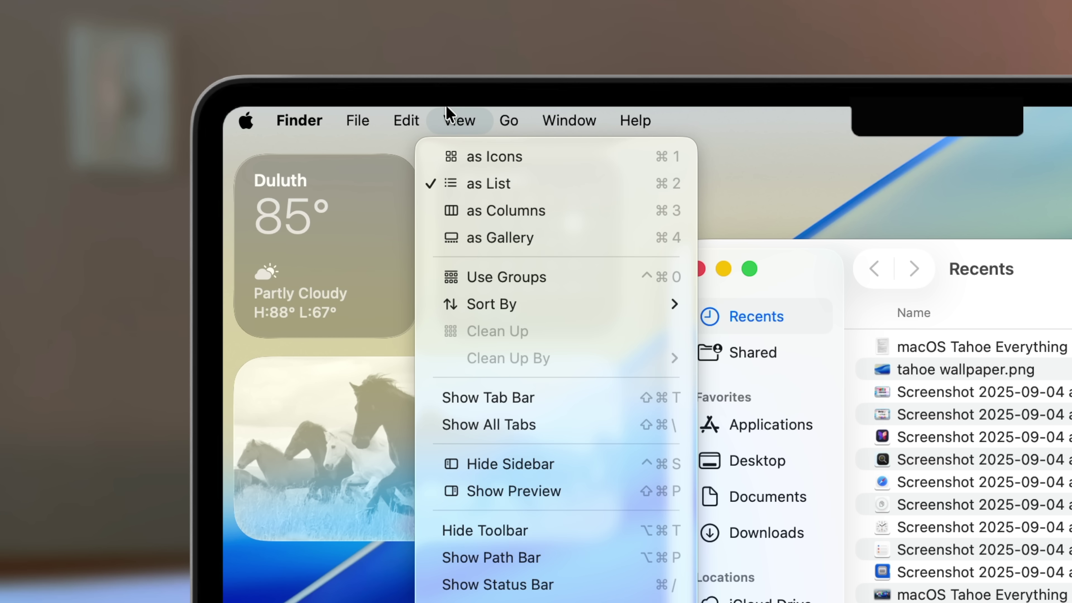
mouse_move(502, 114)
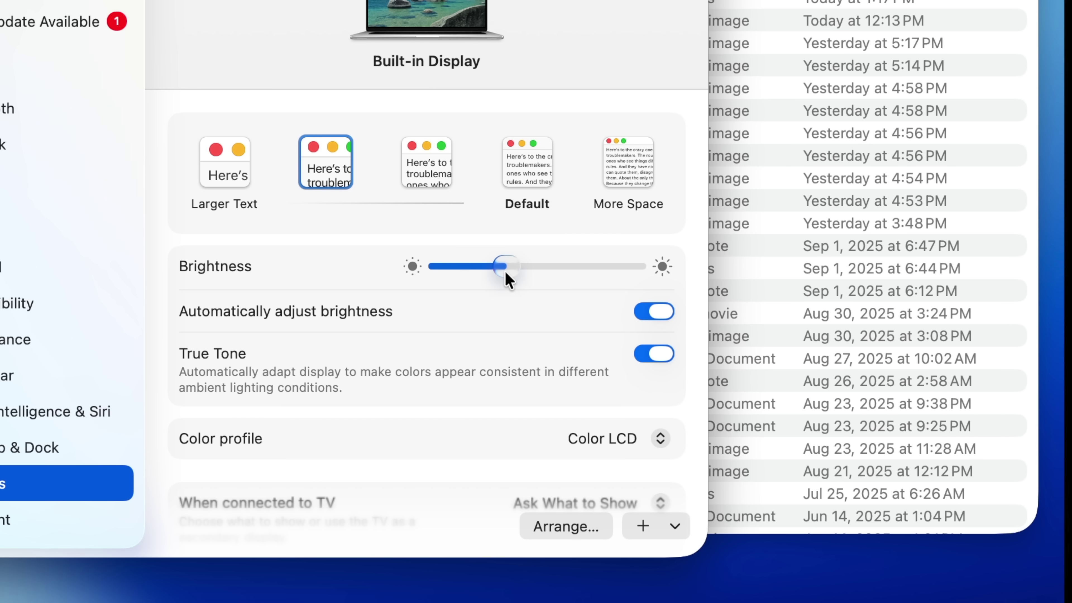
Nudge the built-in display's brightness, toggle automatic brightness off and on, and show Control Center
left_click_drag(507, 272, 507, 271)
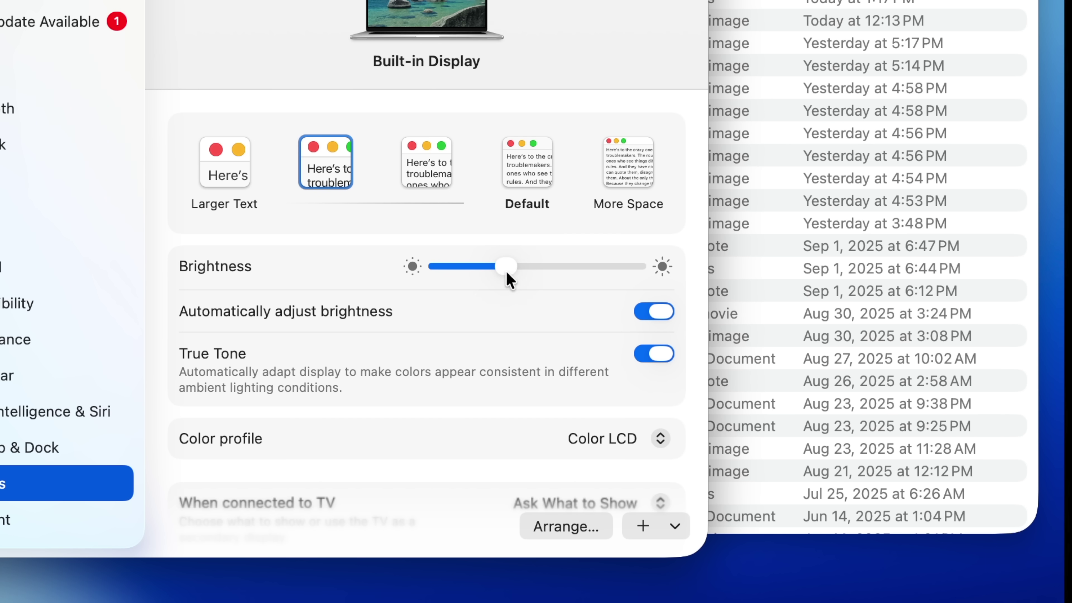
left_click(660, 316)
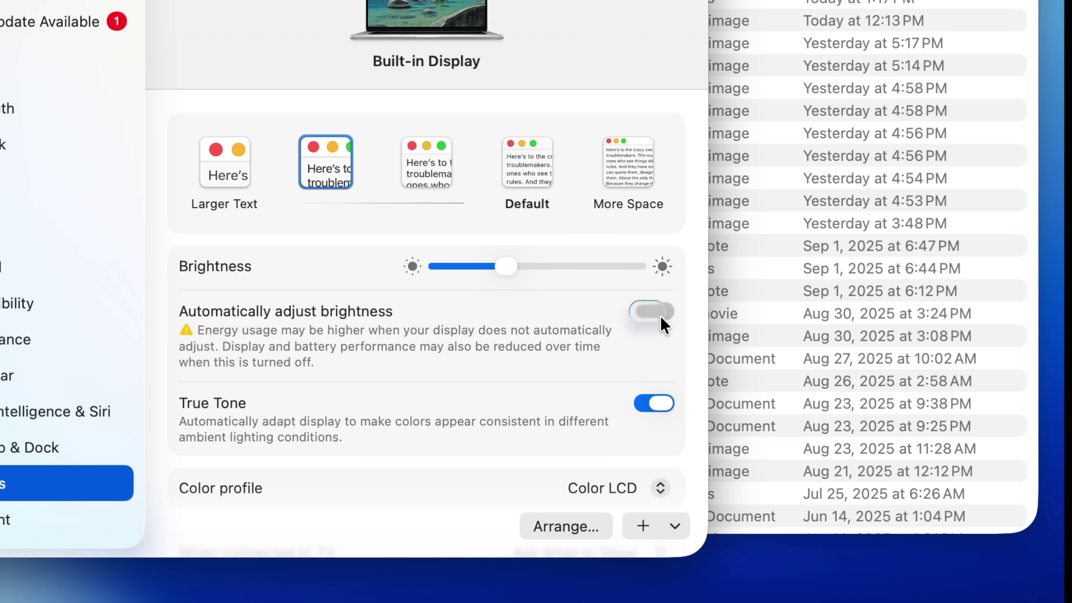
left_click(660, 316)
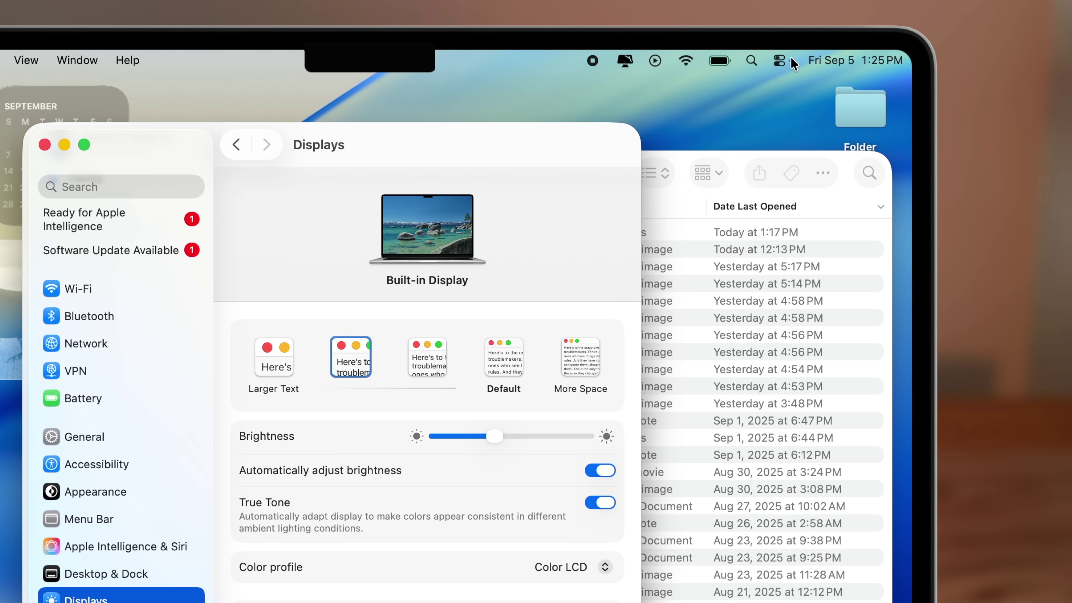
left_click(779, 61)
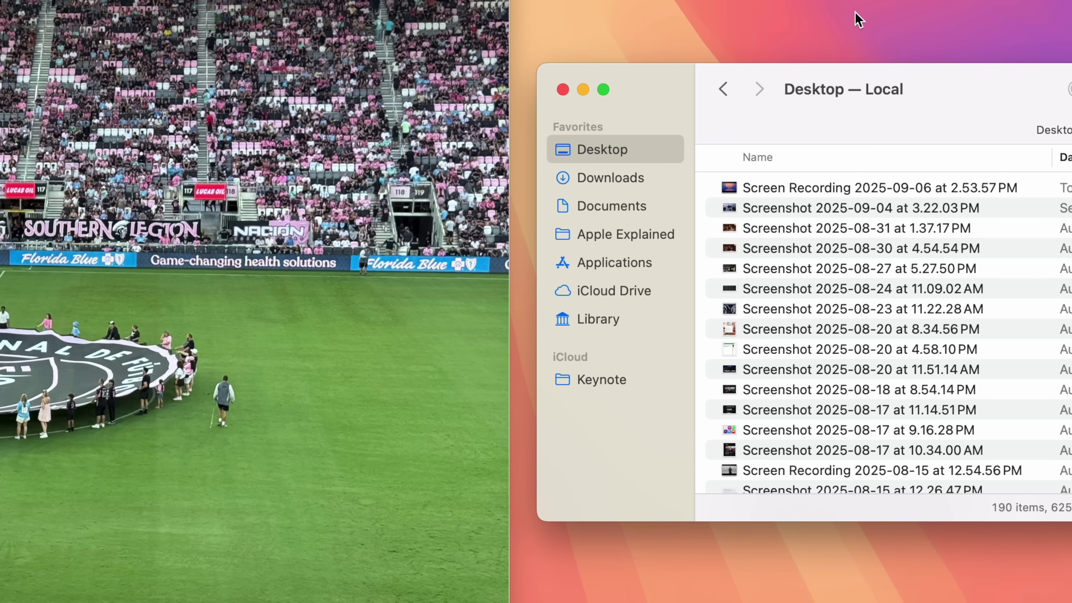
Move the Desktop Finder window left to reveal the Date Modified and Size columns and search field
left_click_drag(934, 89, 774, 422)
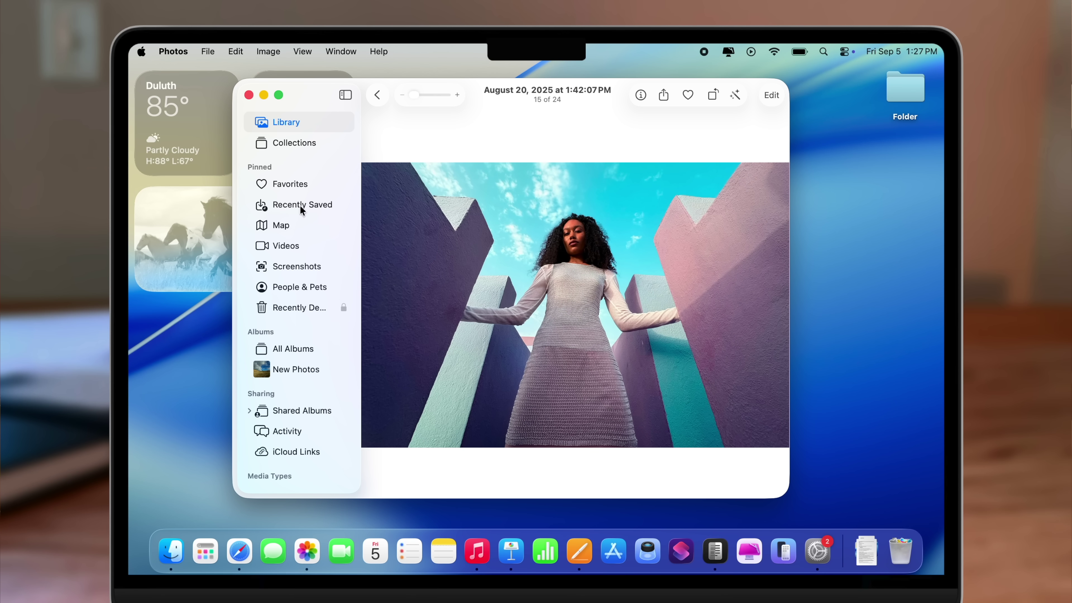
Zoom into the August 20 photo and pan over to the woman
scroll(518, 227, "up", 5)
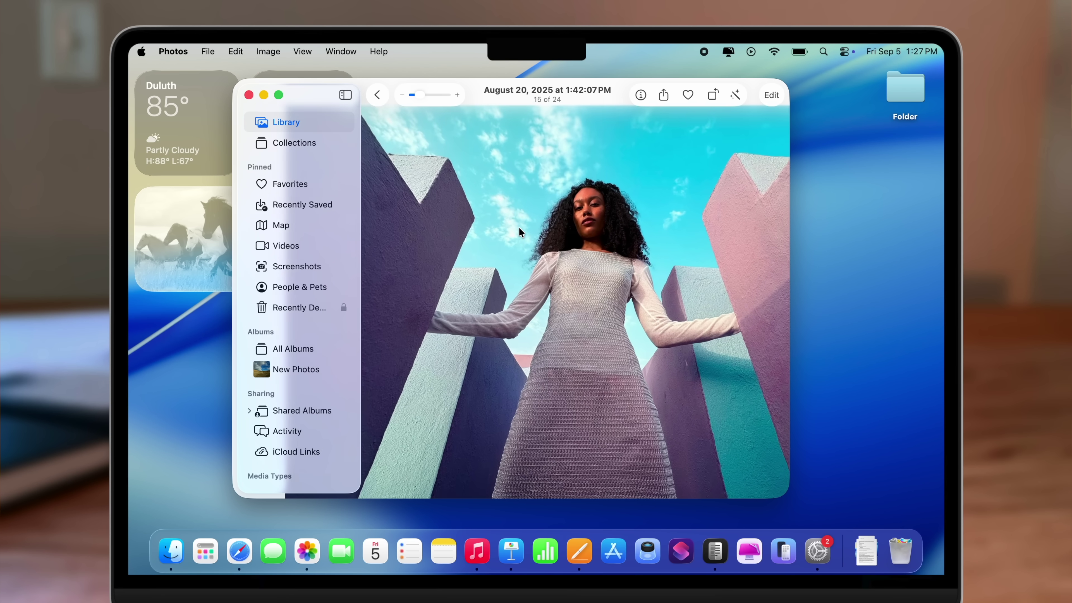
scroll(519, 227, "right", 5)
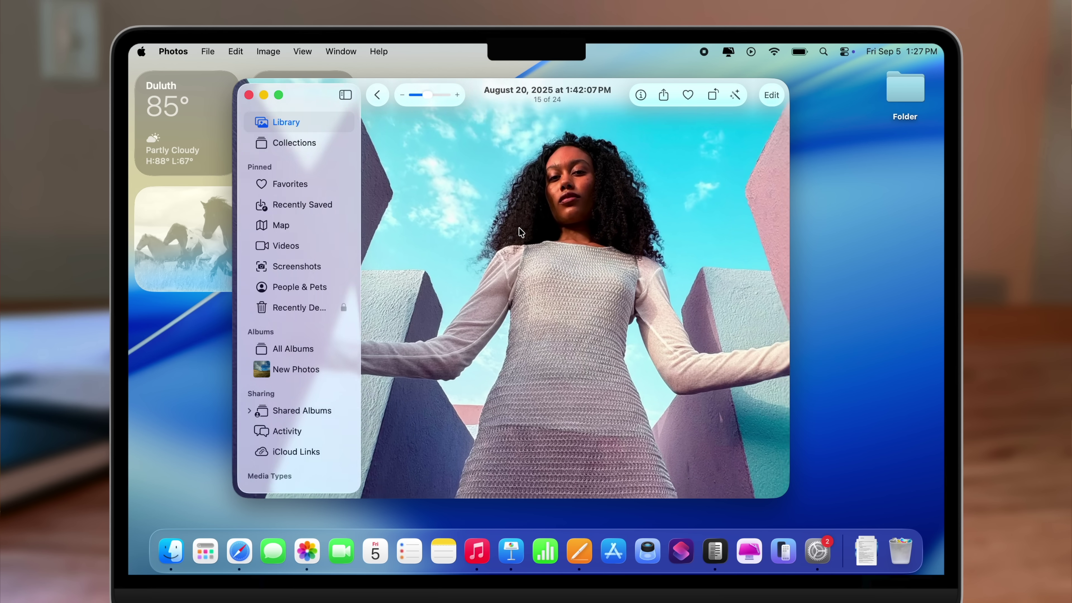
scroll(519, 227, "right", 10)
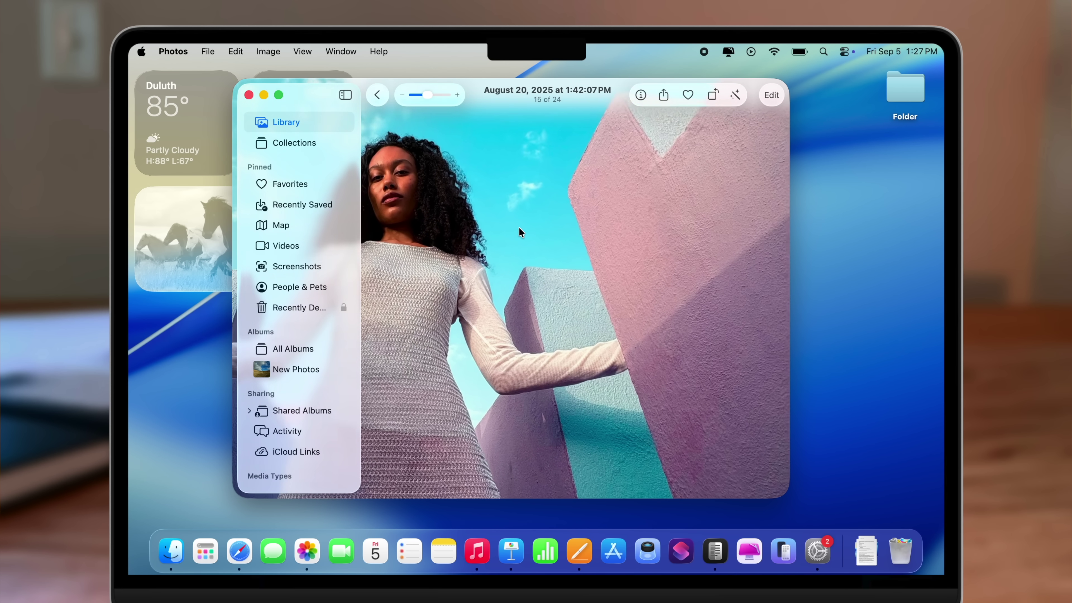
scroll(519, 228, "left", 5)
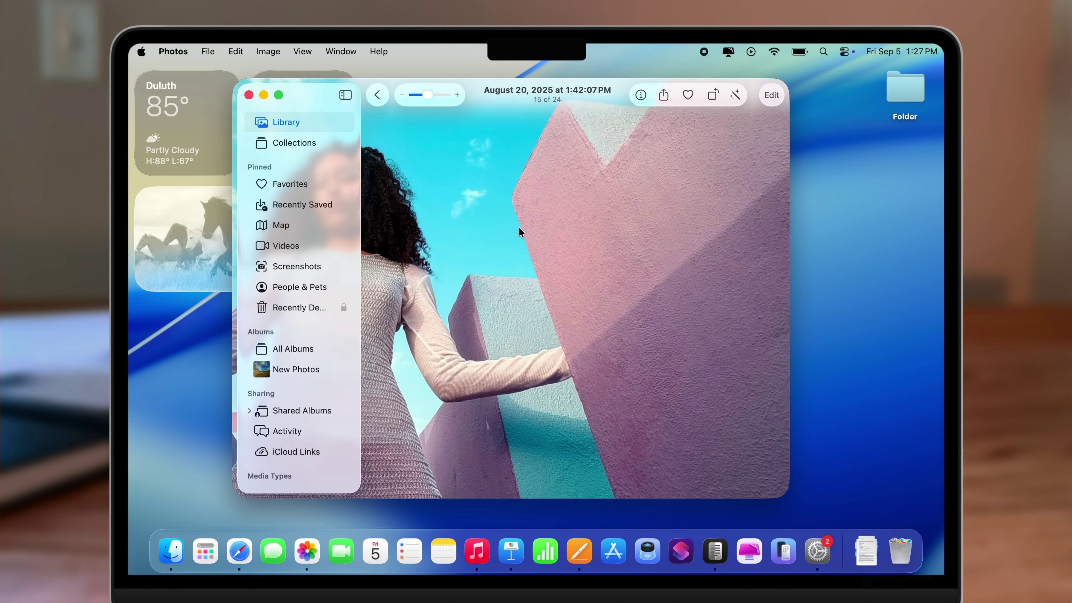
scroll(519, 228, "right", 2)
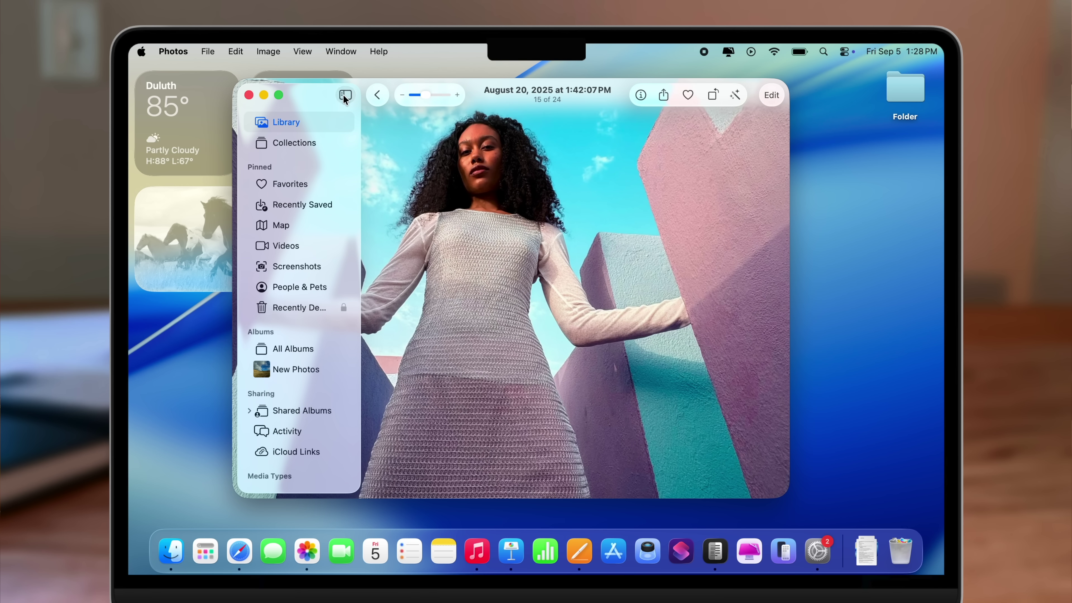
Hide and show the Photos sidebar a few times, ending with it visible
left_click(343, 95)
left_click(311, 95)
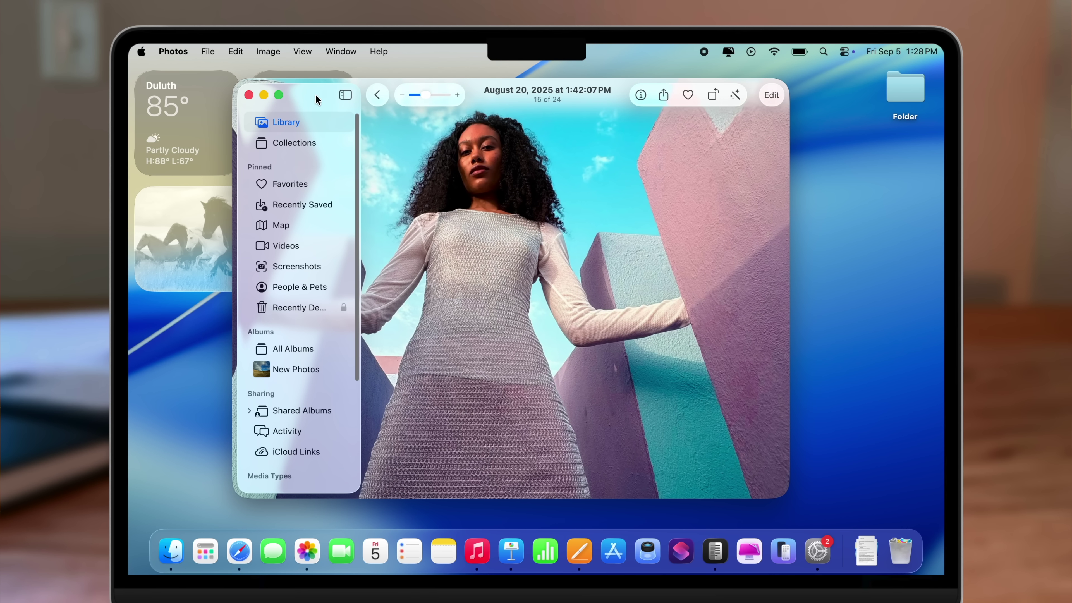
left_click(345, 95)
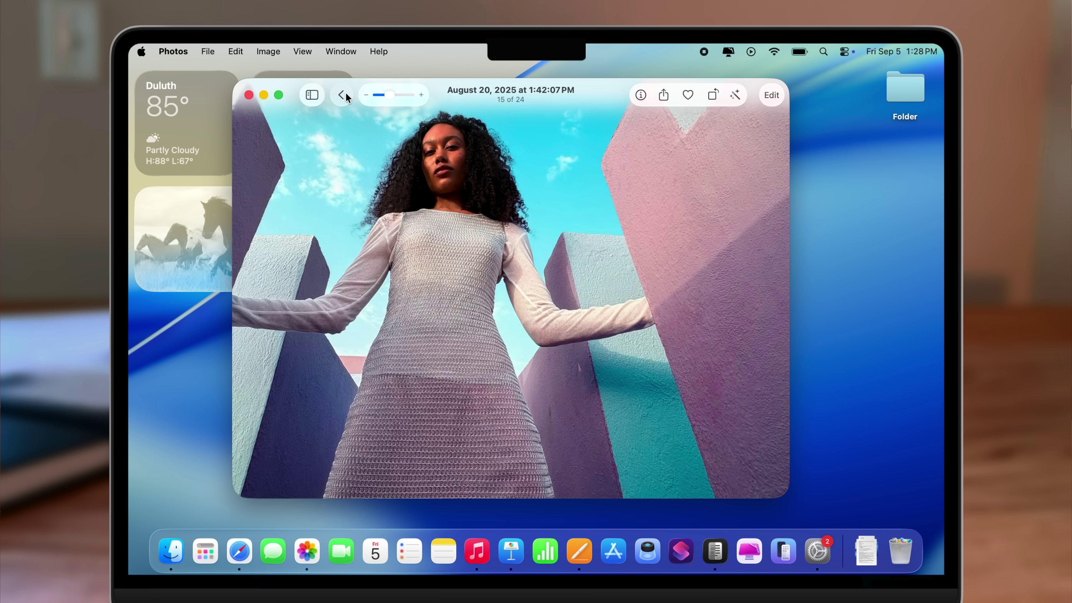
key("alt+super+s")
Shrink the Photos window, then widen it until the sidebar shows again
left_click_drag(777, 491, 686, 424)
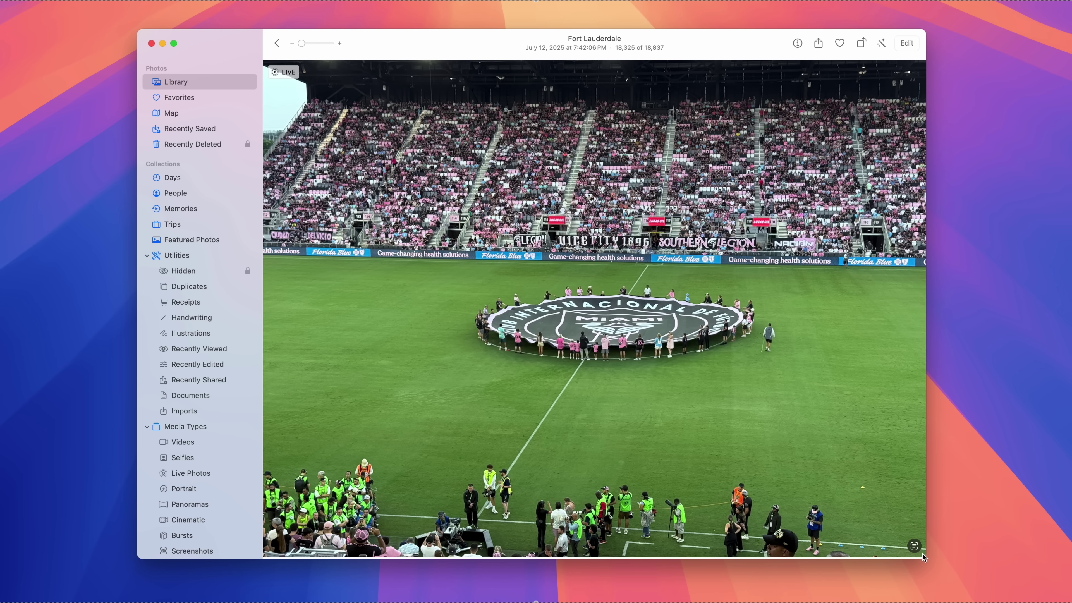
left_click_drag(925, 558, 511, 340)
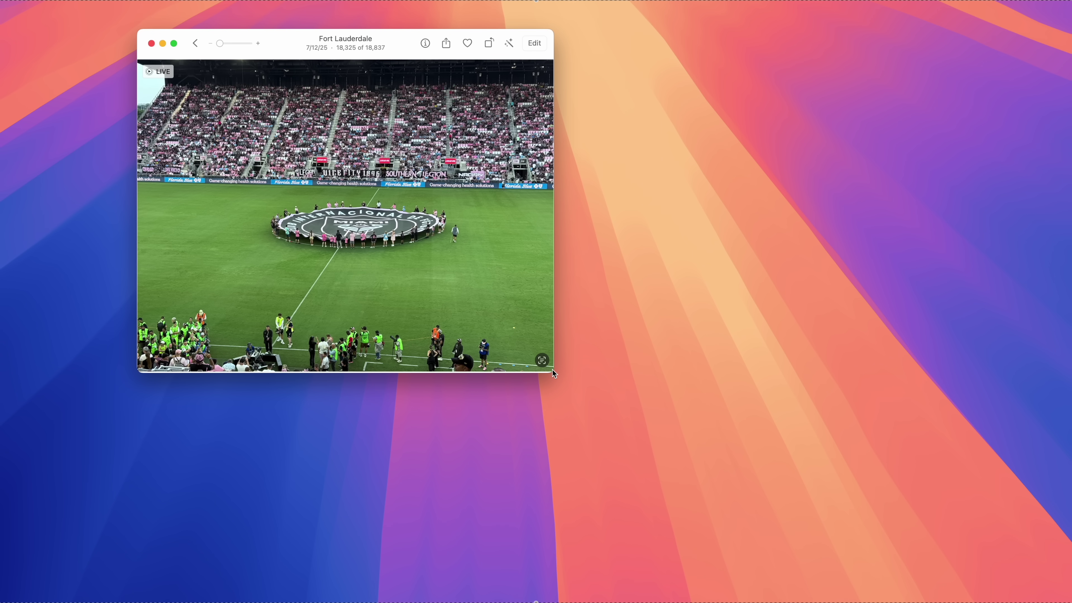
left_click_drag(553, 373, 709, 434)
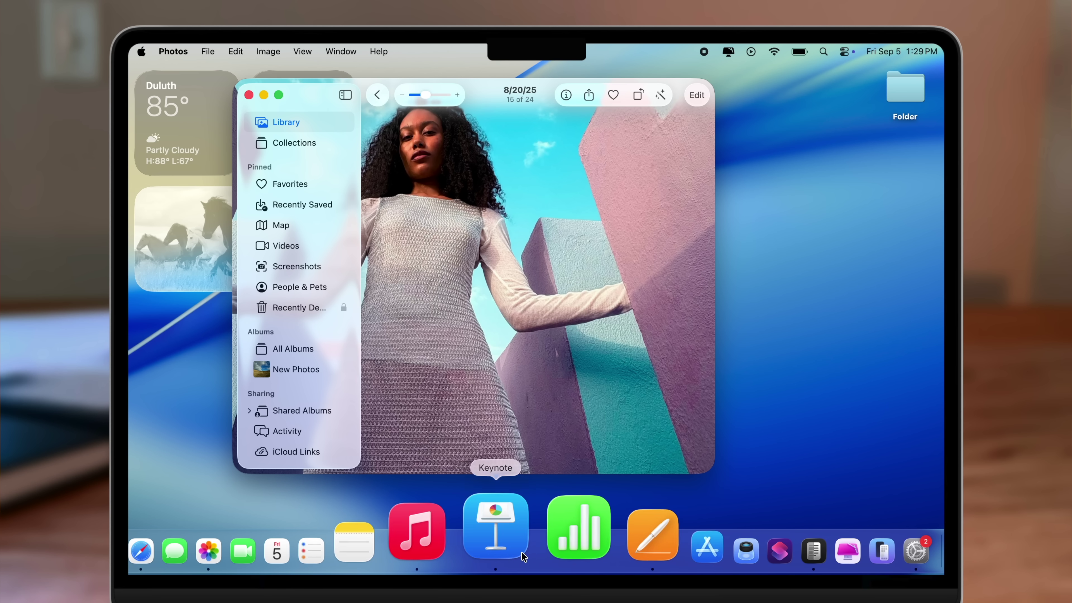
Set the Resize slide's transition duration to 1.5 seconds in Keynote's Animate inspector
left_click(511, 551)
left_click(883, 87)
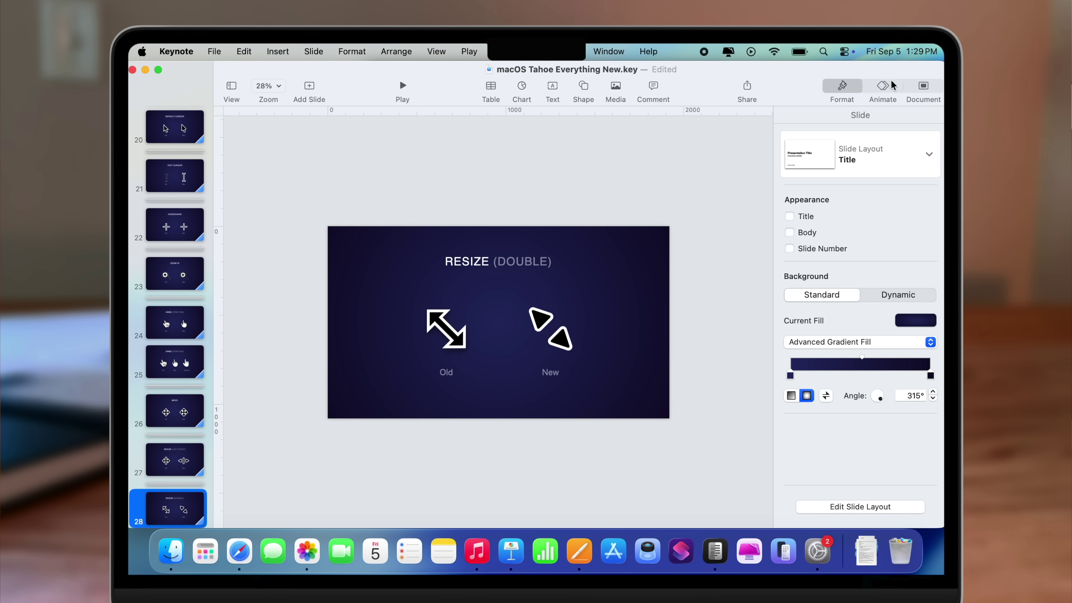
left_click_drag(807, 220, 809, 219)
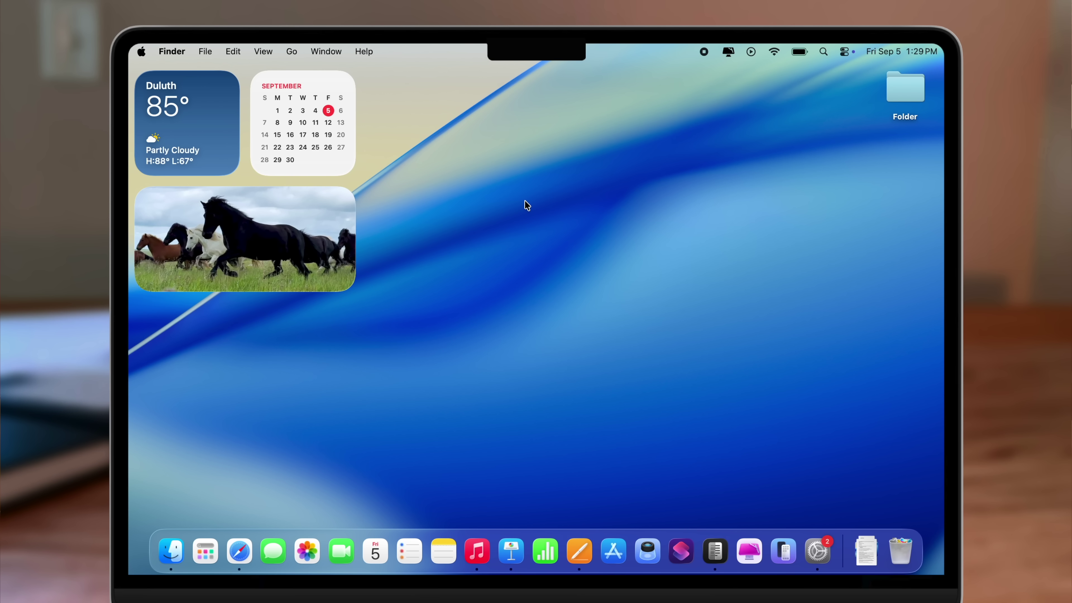
In Appearance settings, try Graphite, Purple and then Orange as the folder colour
left_click(817, 551)
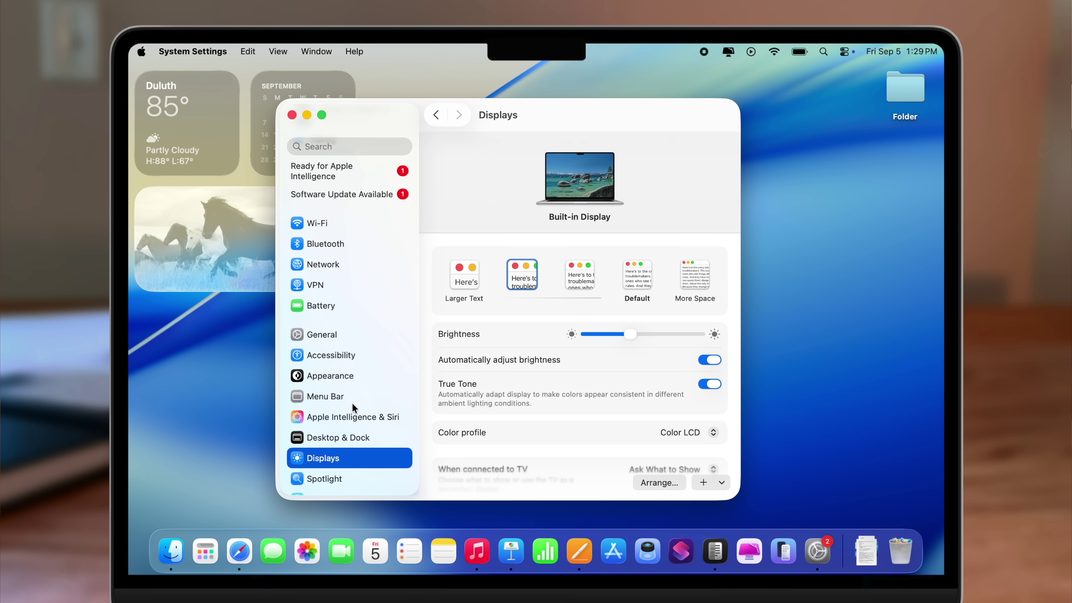
scroll(353, 406, "down", 2)
left_click(335, 345)
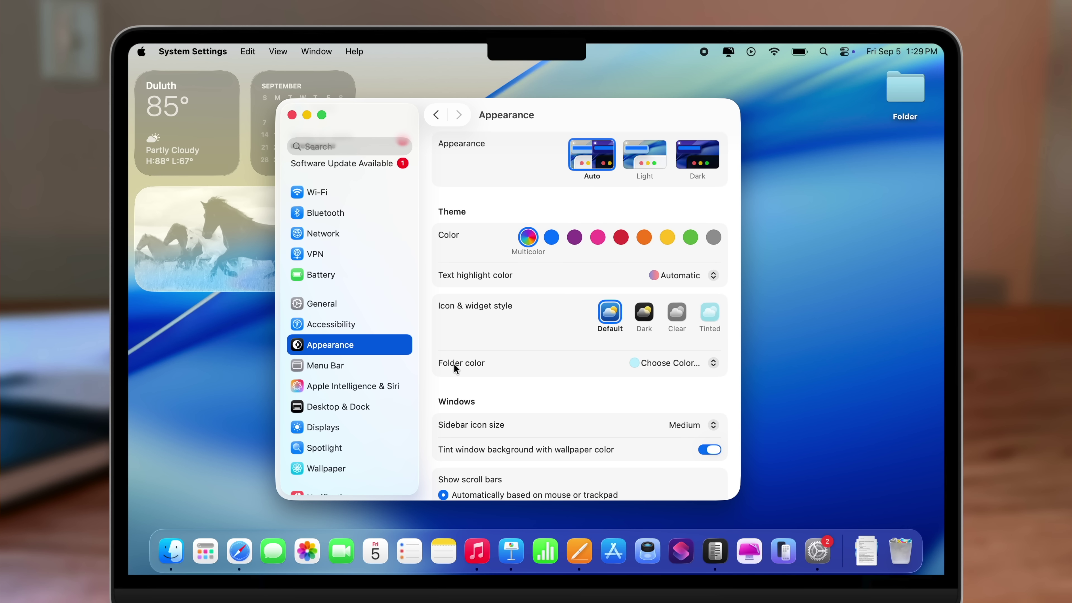
left_click(711, 362)
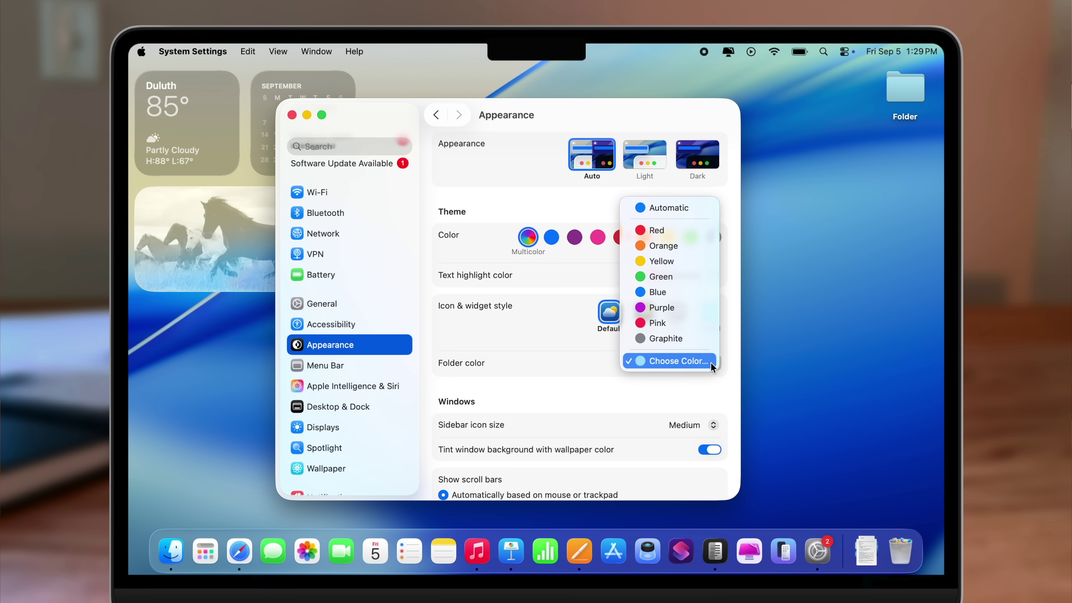
left_click(671, 337)
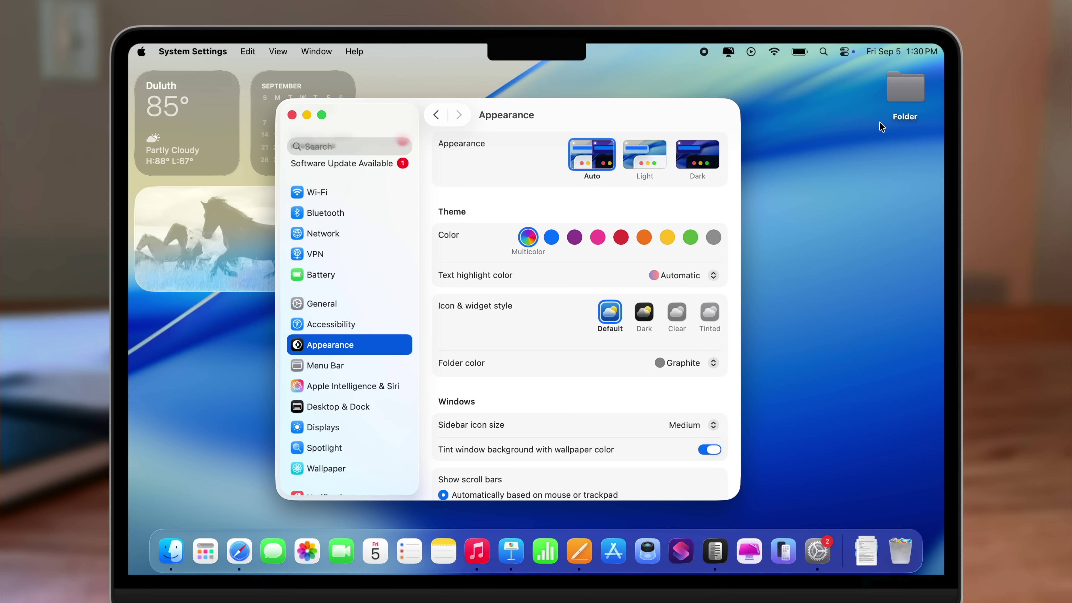
left_click(689, 364)
left_click(686, 333)
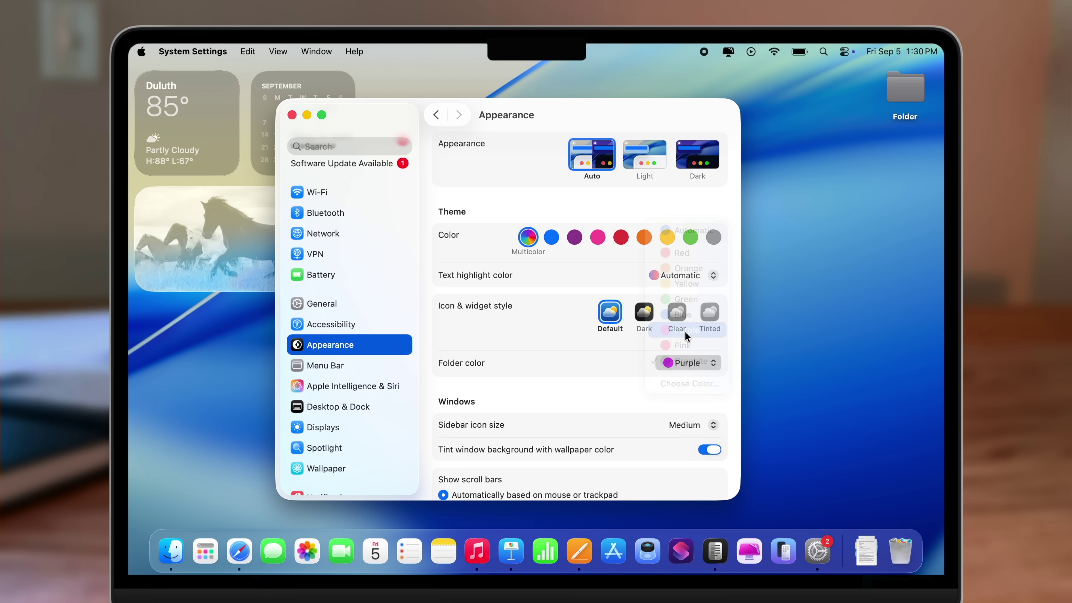
left_click(686, 363)
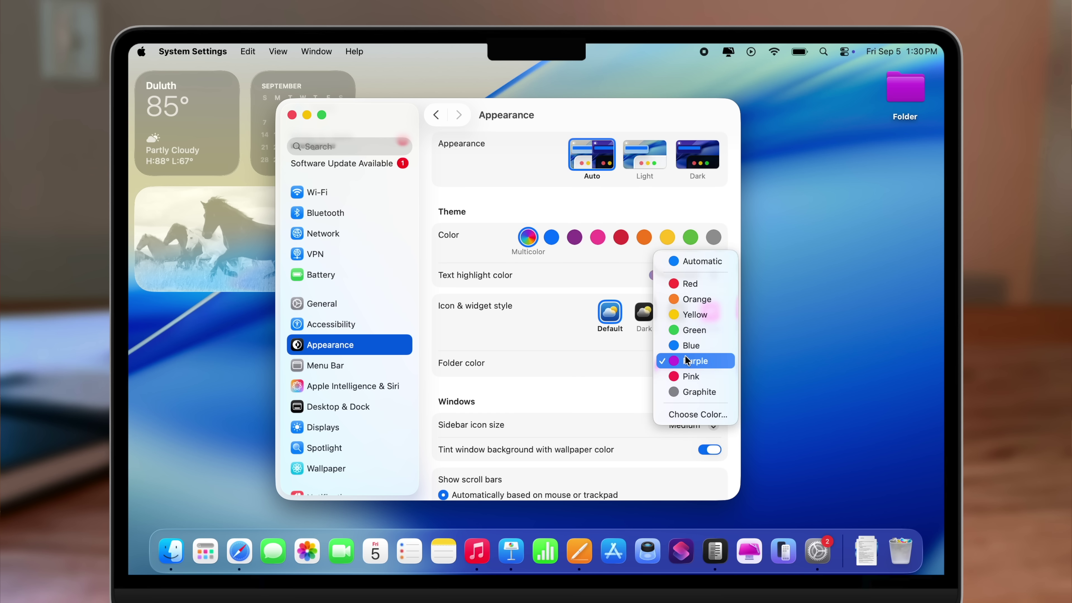
left_click(700, 304)
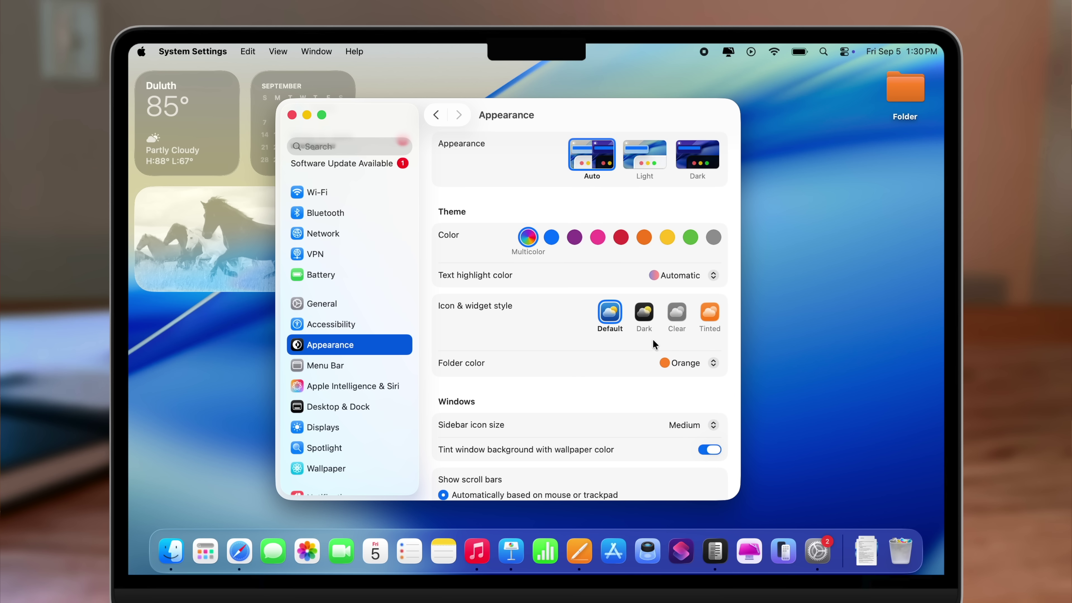
Choose a custom folder colour, shifting the hue to green and sampling a pale teal from the desktop
left_click(680, 361)
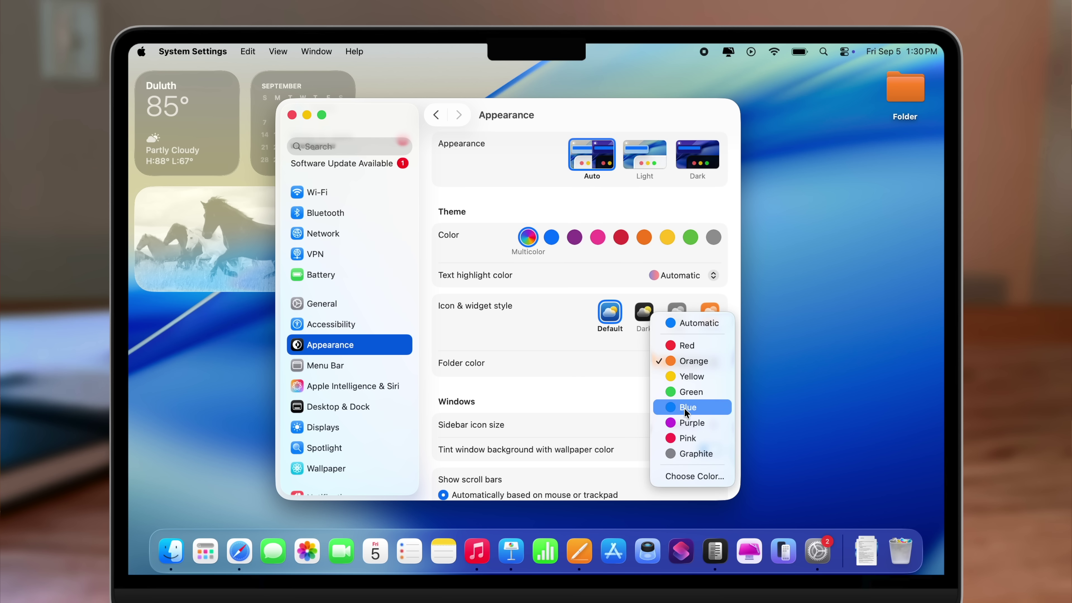
left_click(685, 476)
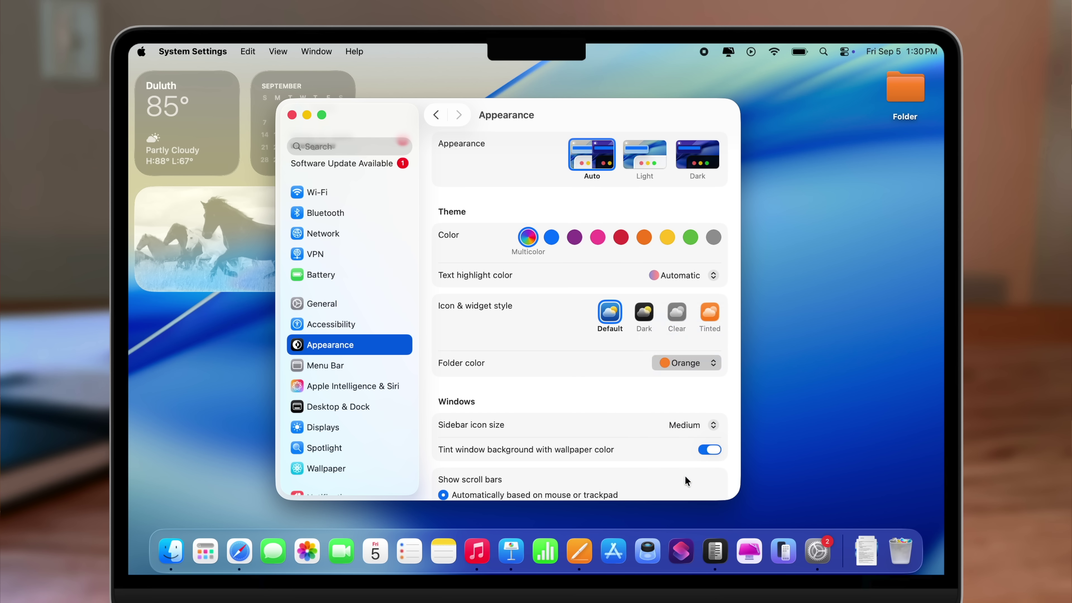
left_click_drag(603, 284, 651, 284)
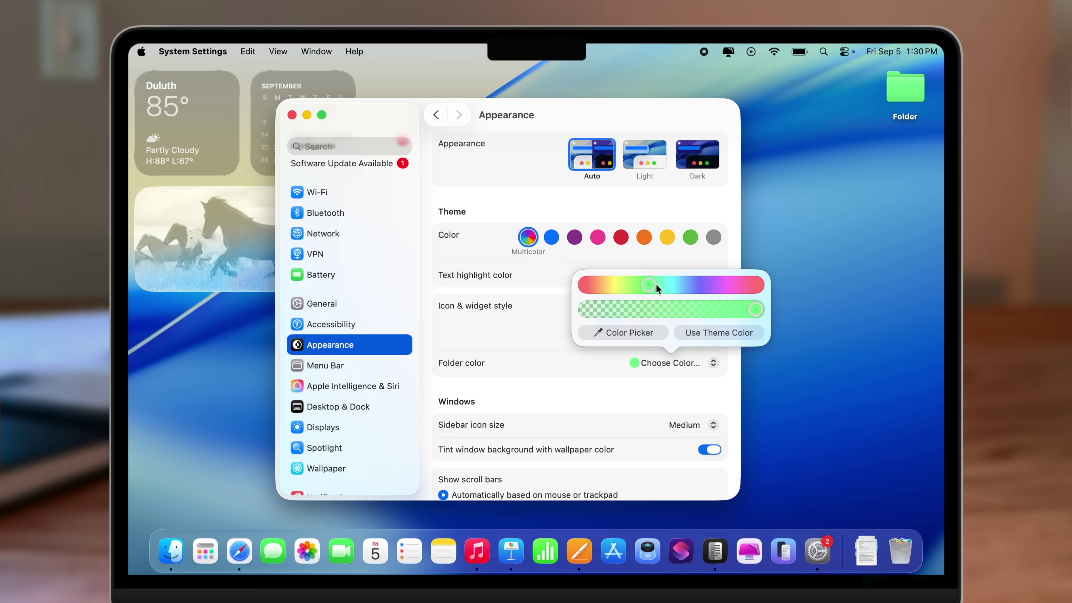
left_click(631, 336)
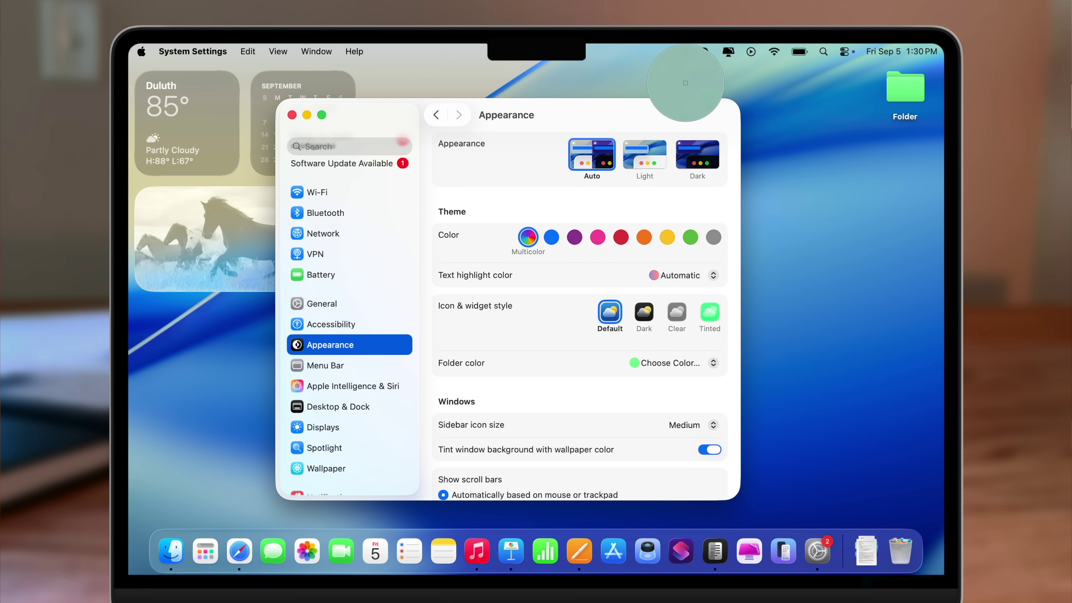
left_click(685, 82)
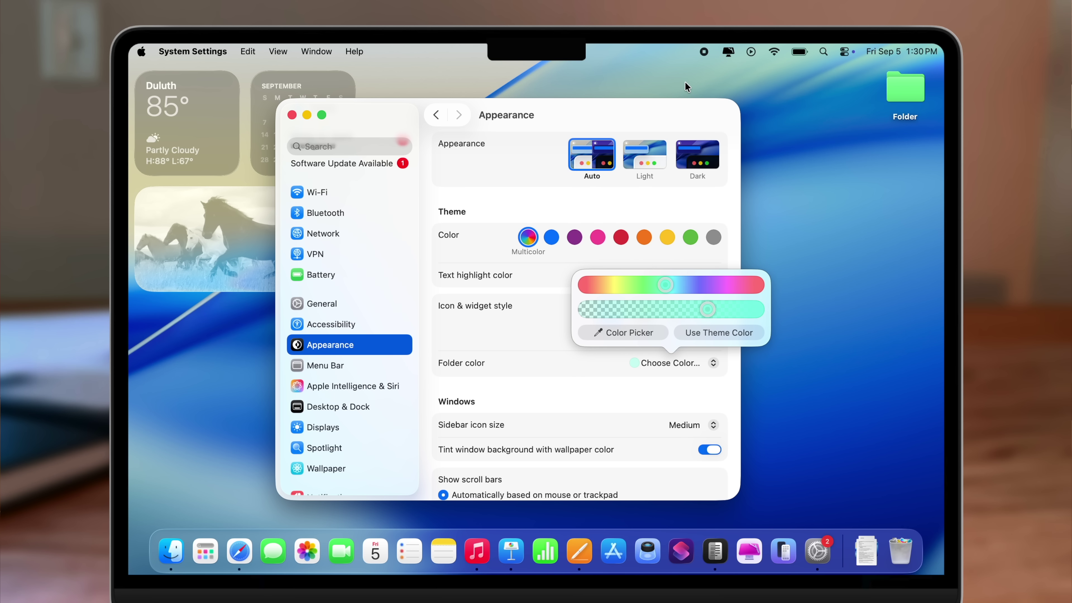
left_click(550, 325)
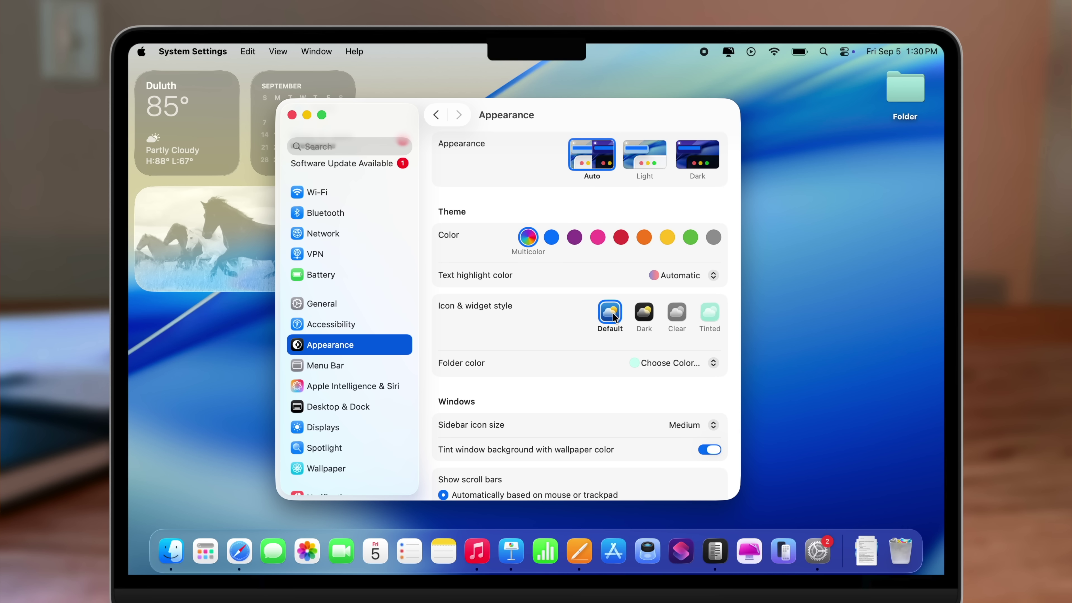
Try the Dark icon and widget style on Auto, then the Clear style with the Light look
left_click(645, 313)
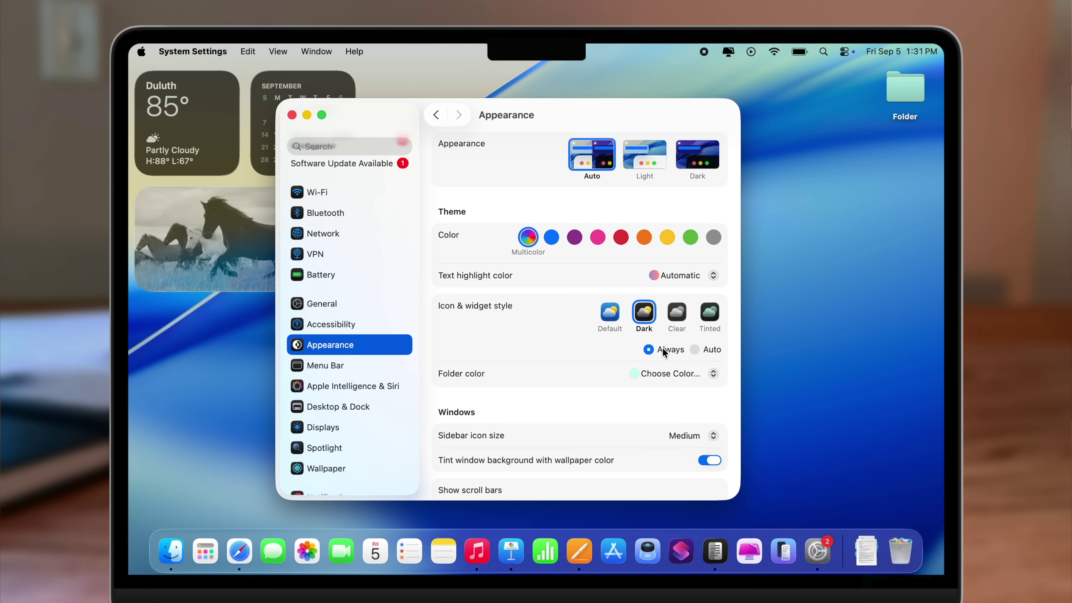
left_click(709, 353)
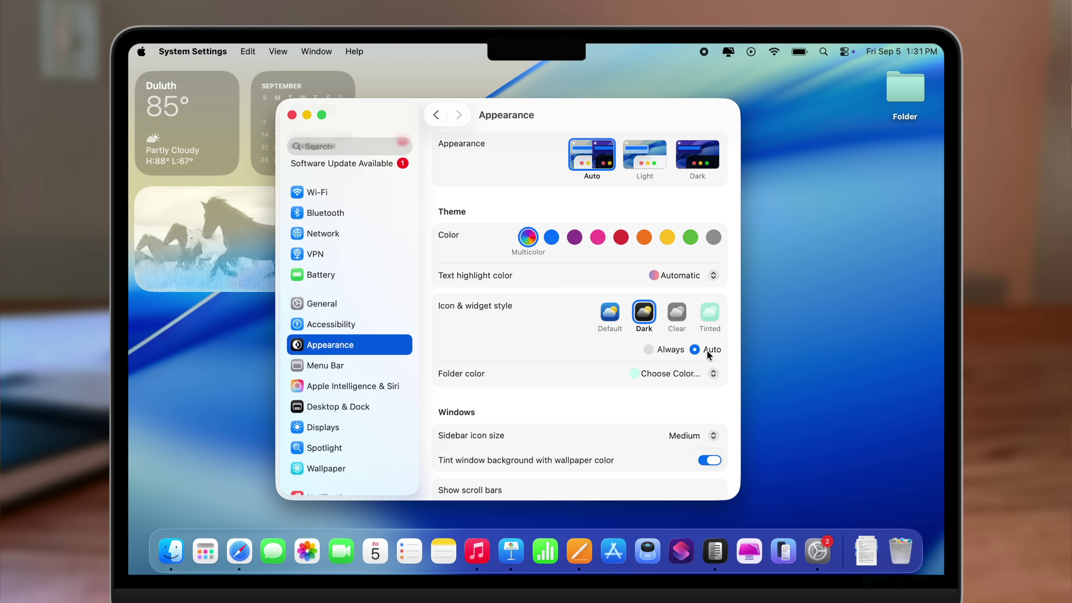
left_click(678, 320)
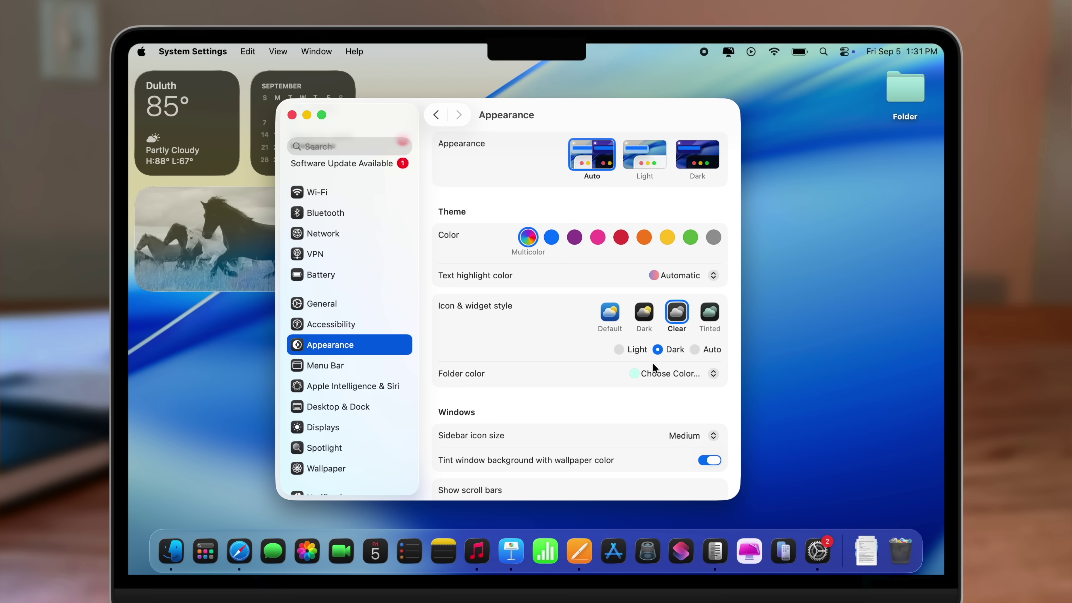
left_click(629, 350)
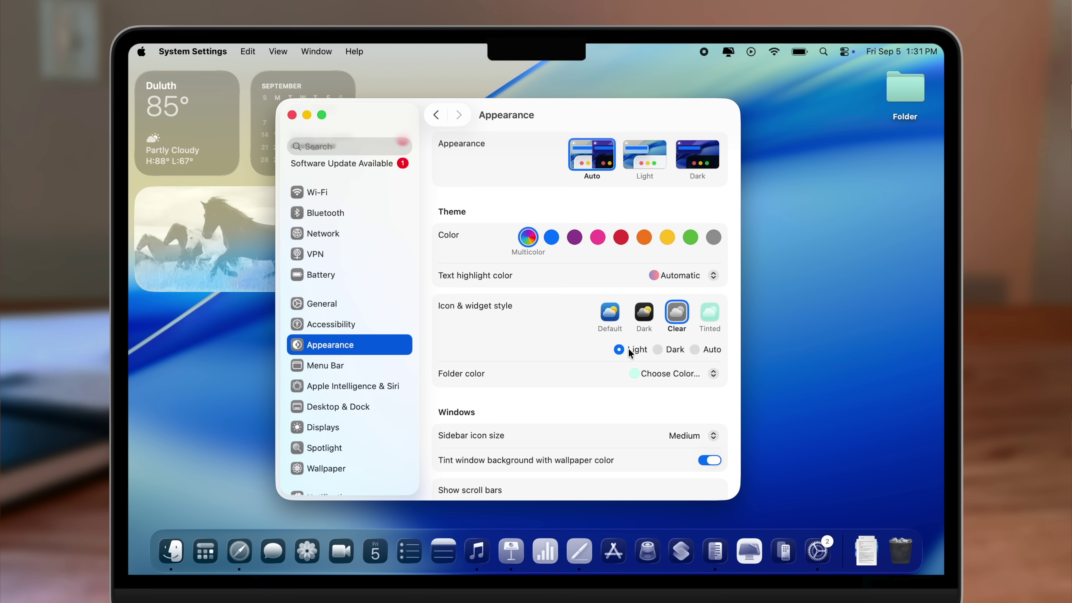
Tint icons, widgets and folders pink, then return them to the Default style
left_click(709, 312)
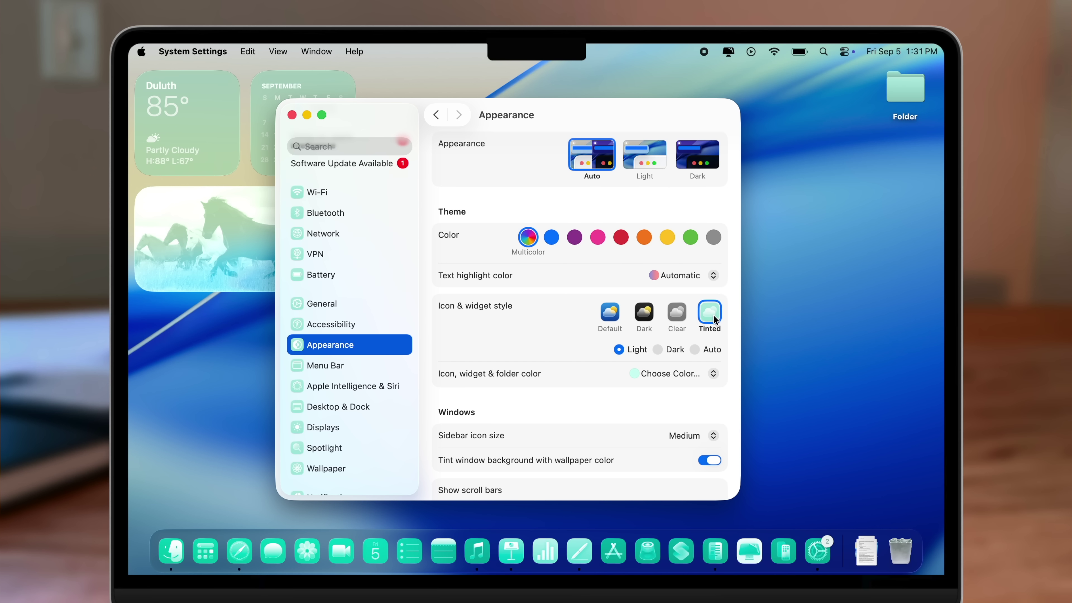
left_click(696, 376)
left_click(629, 381)
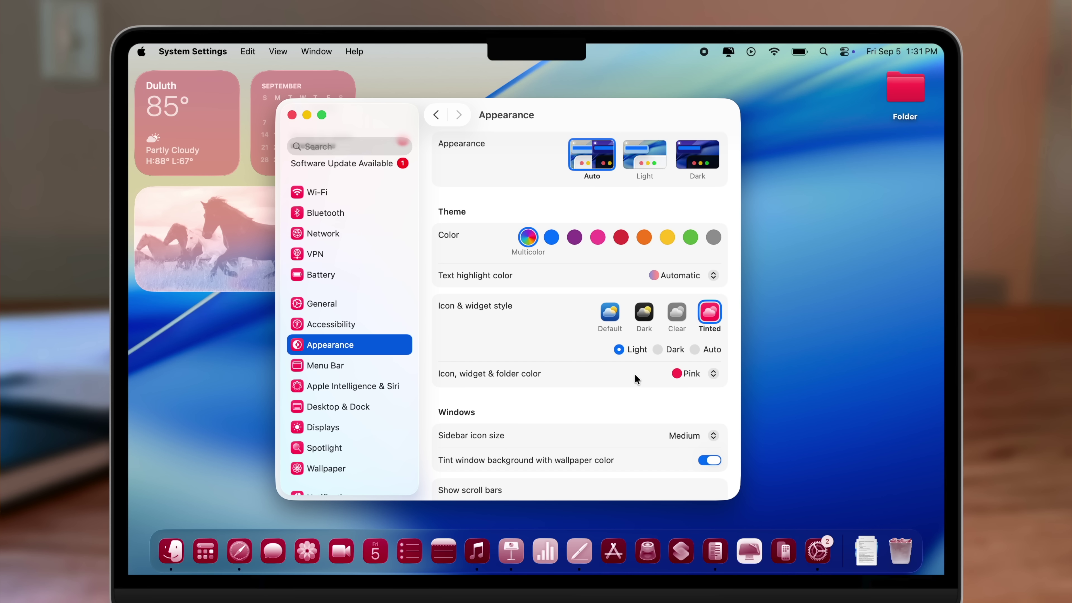
left_click(610, 313)
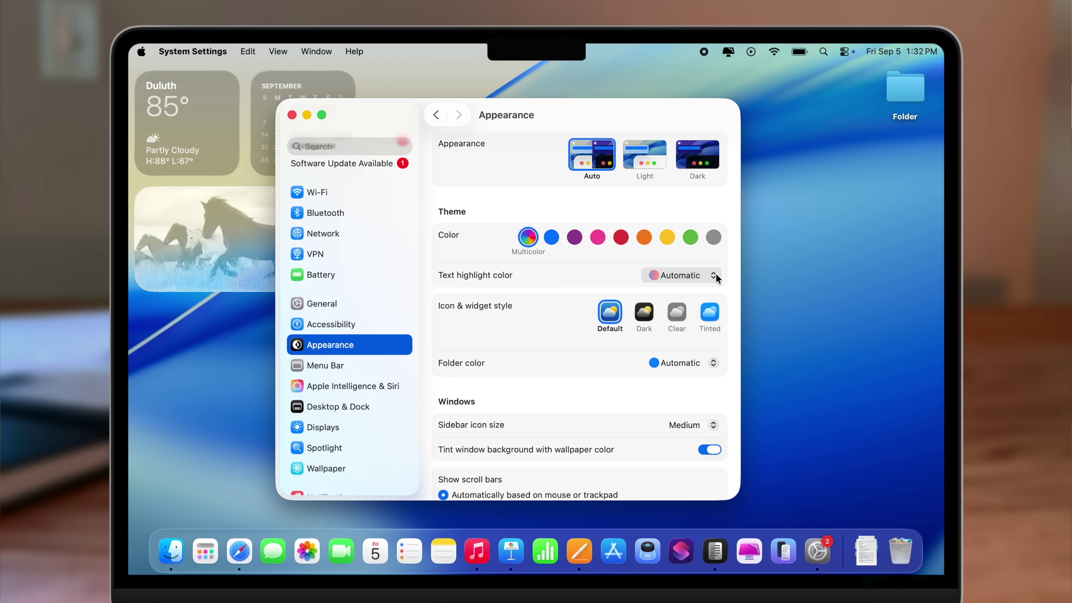
right_click(905, 93)
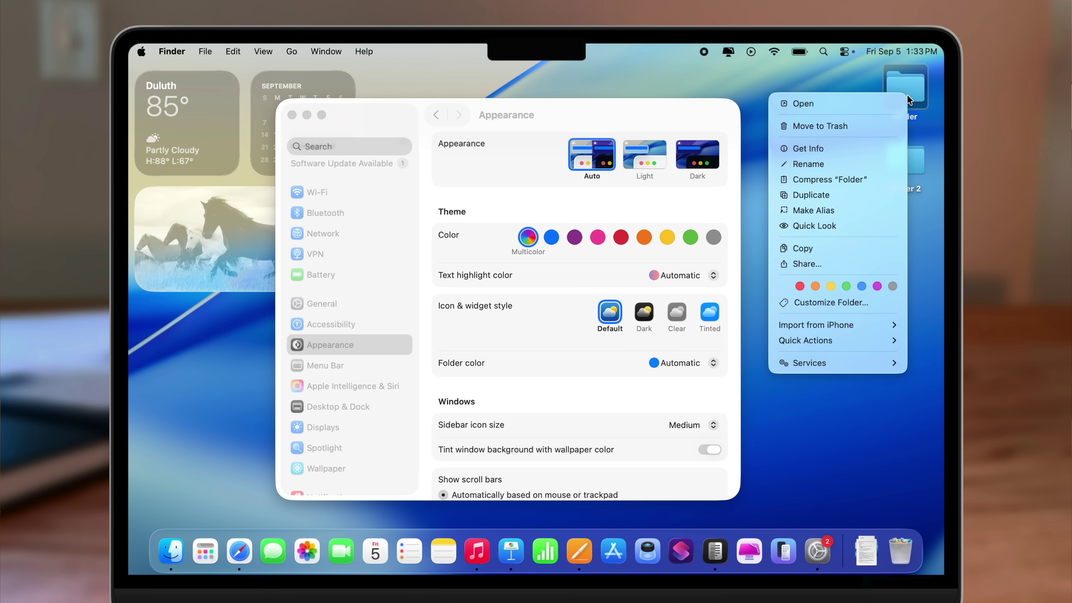
Put the standing-figure symbol on the desktop Folder
left_click(832, 303)
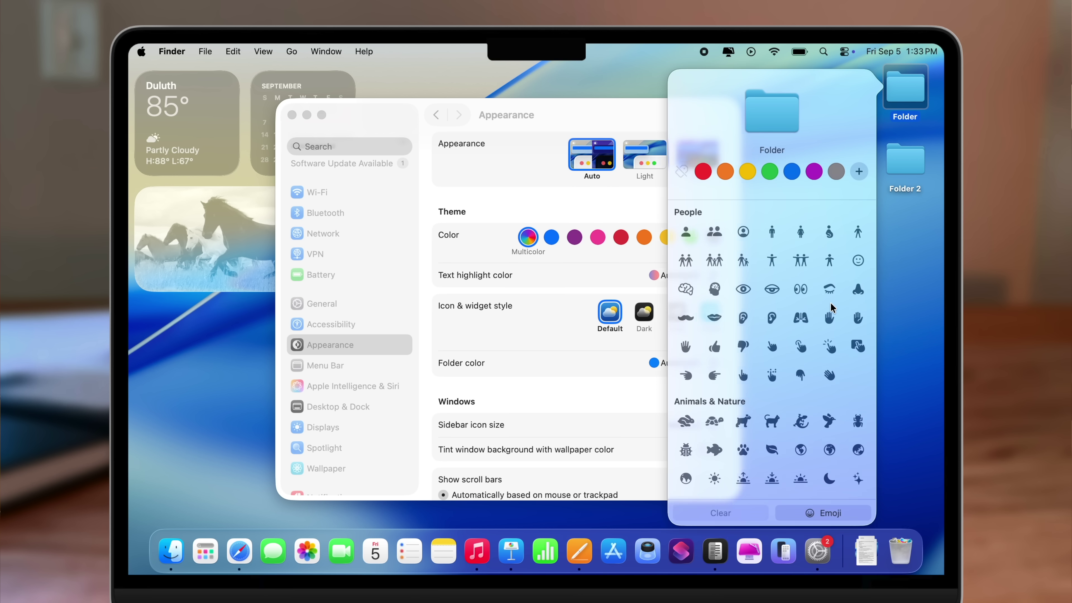
left_click(771, 255)
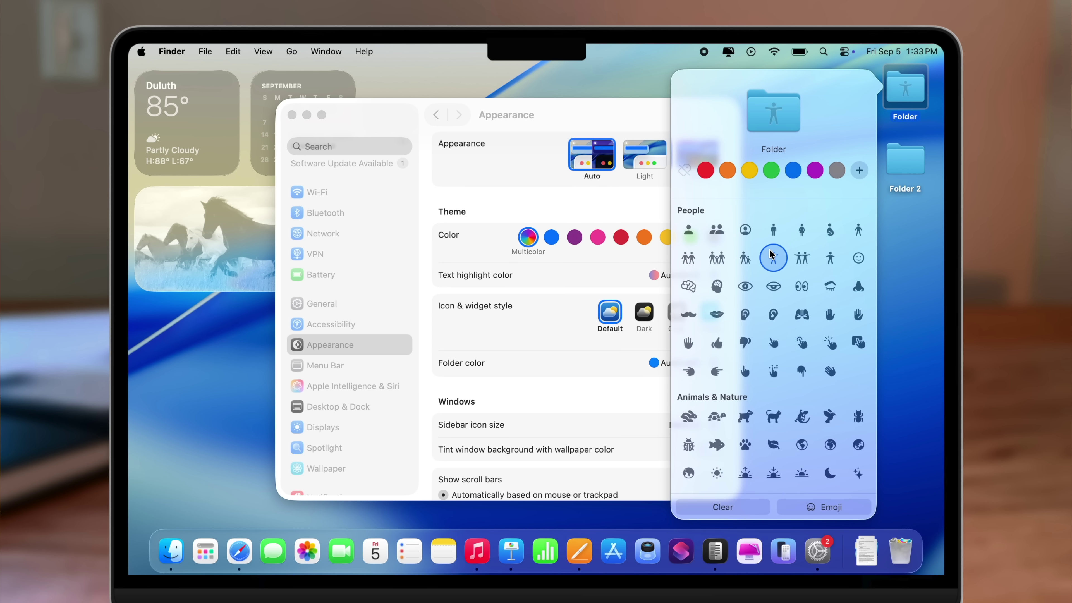
left_click(920, 244)
Give Folder 2 a thumbs-up symbol and the green colour
left_click(903, 160)
right_click(902, 159)
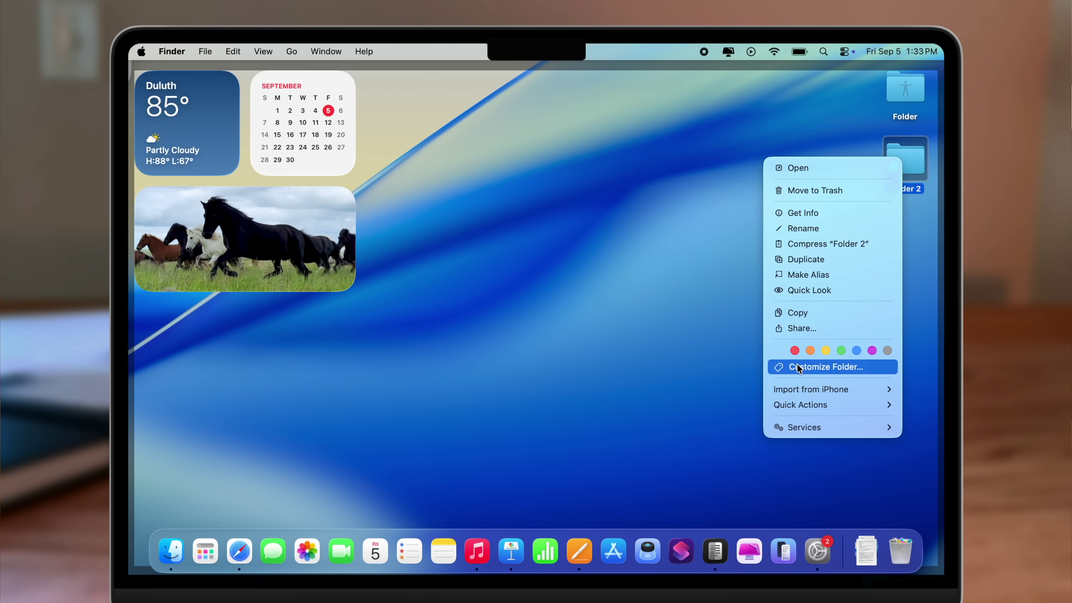
left_click(800, 367)
left_click(717, 344)
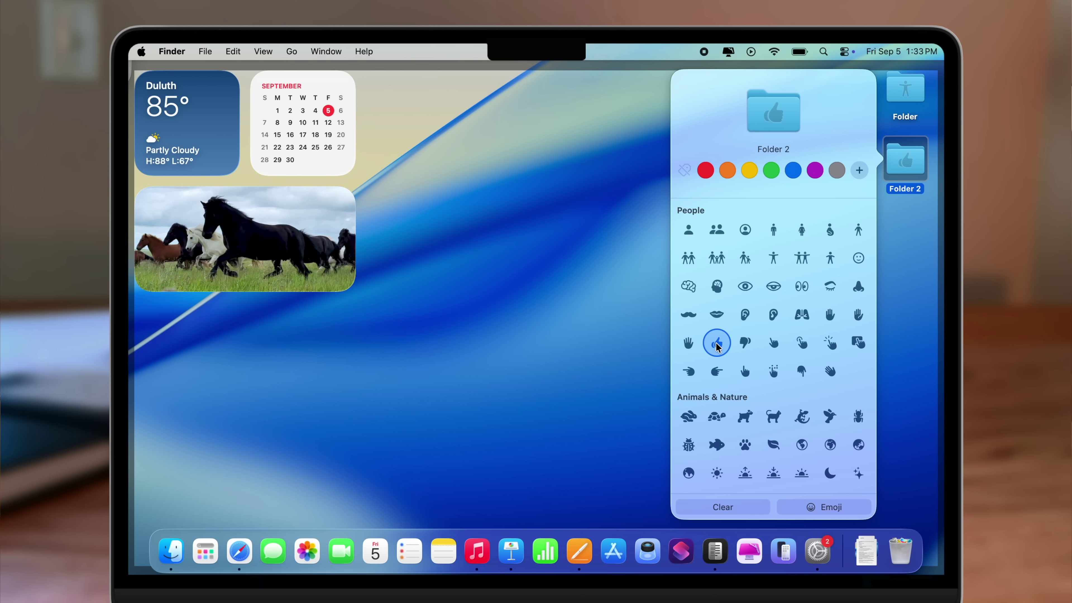
left_click(771, 170)
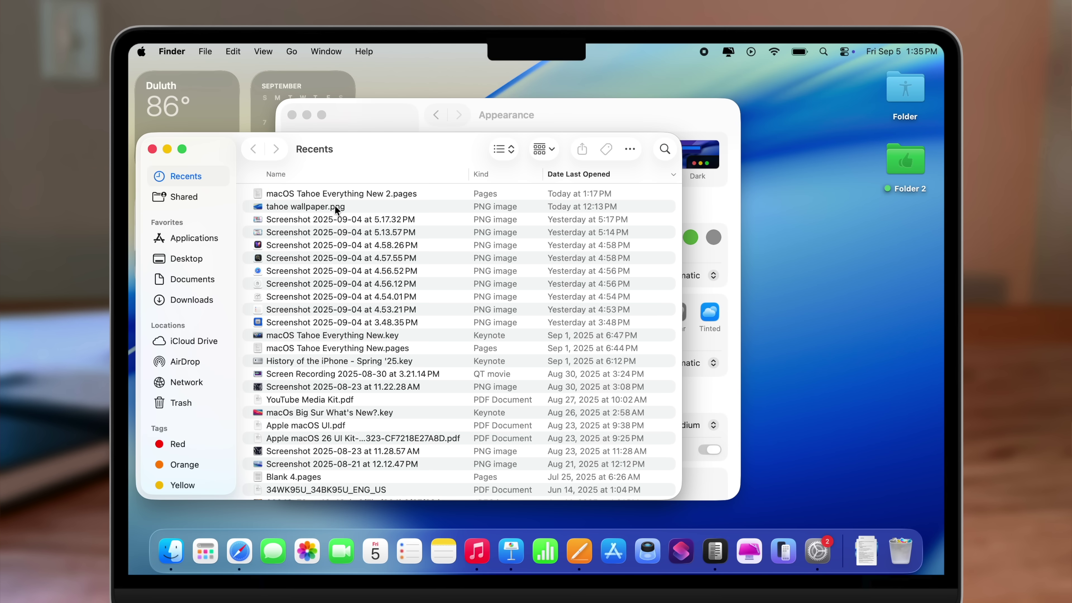
Drag items around the Finder Recents window toward the right side of the screen
left_click_drag(335, 205, 920, 165)
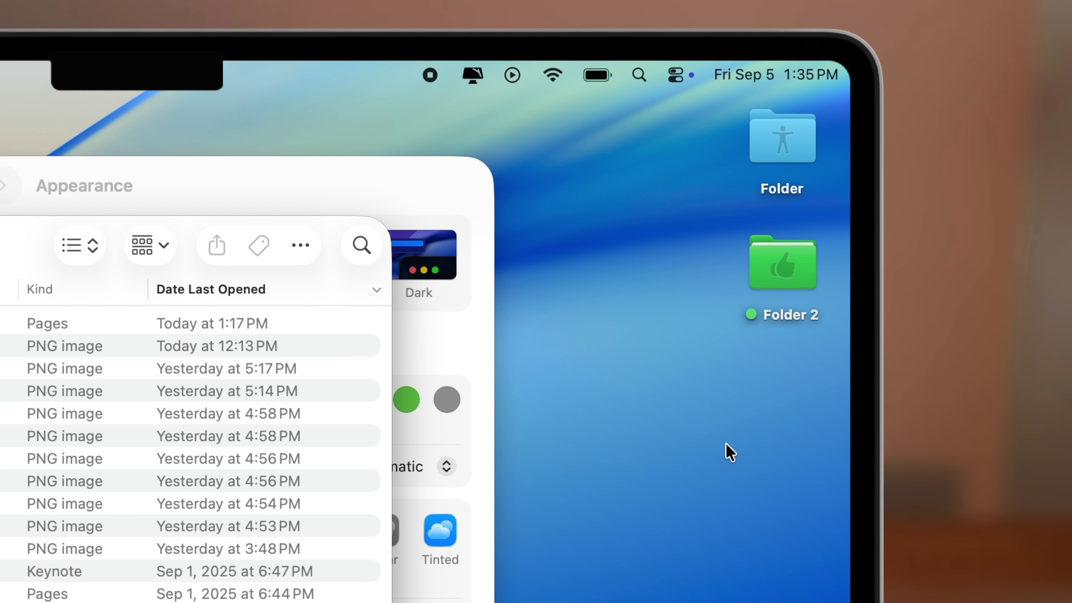
left_click_drag(0, 369, 788, 303)
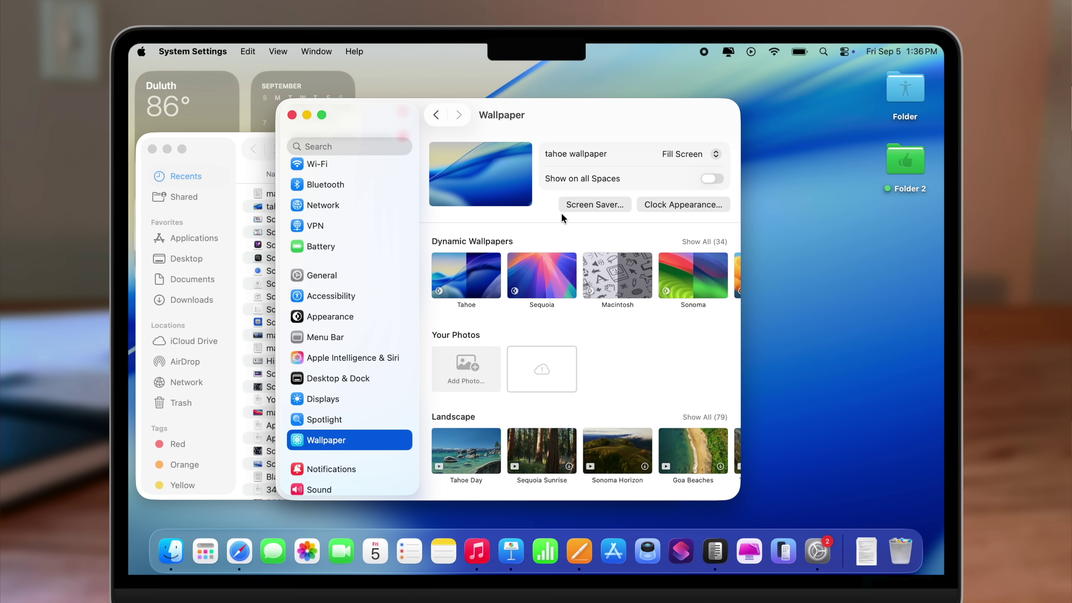
Glance at Screen Saver settings, then set the lock-screen clock to the fourth digit style
left_click(594, 203)
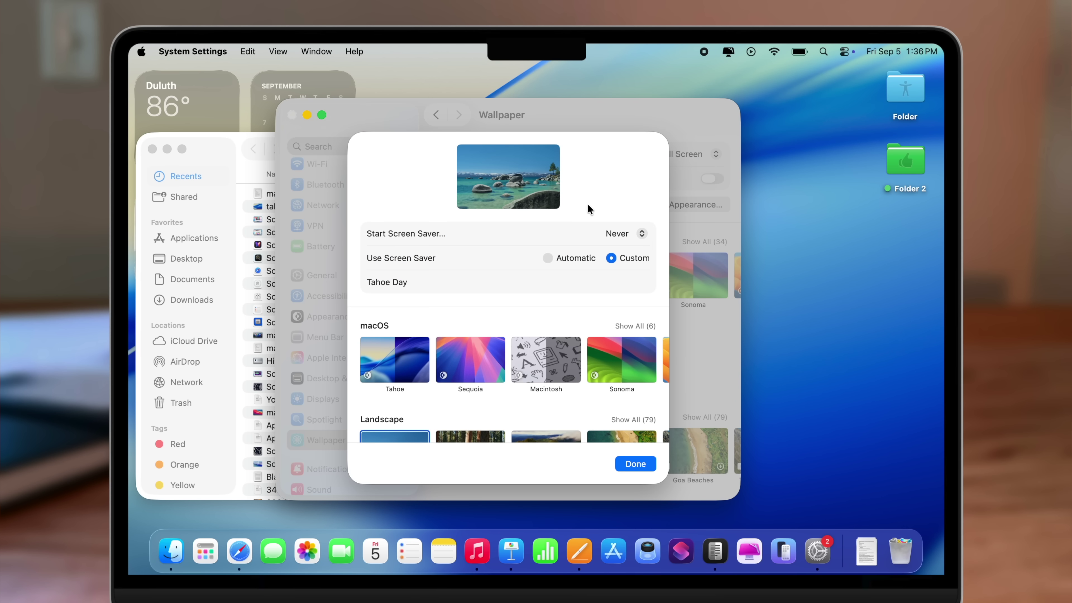
key("Return")
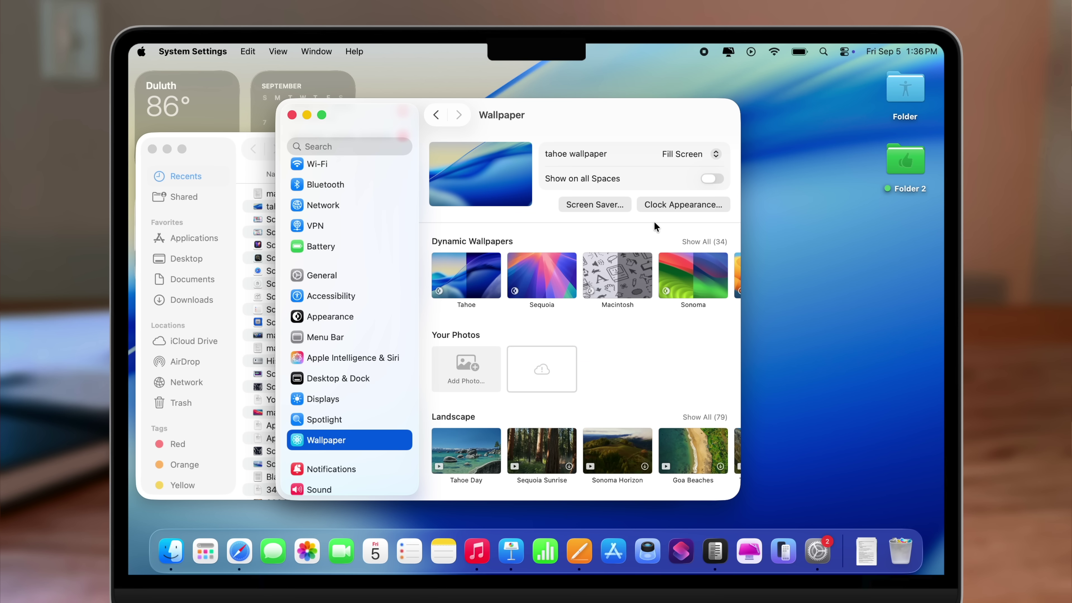
left_click(704, 204)
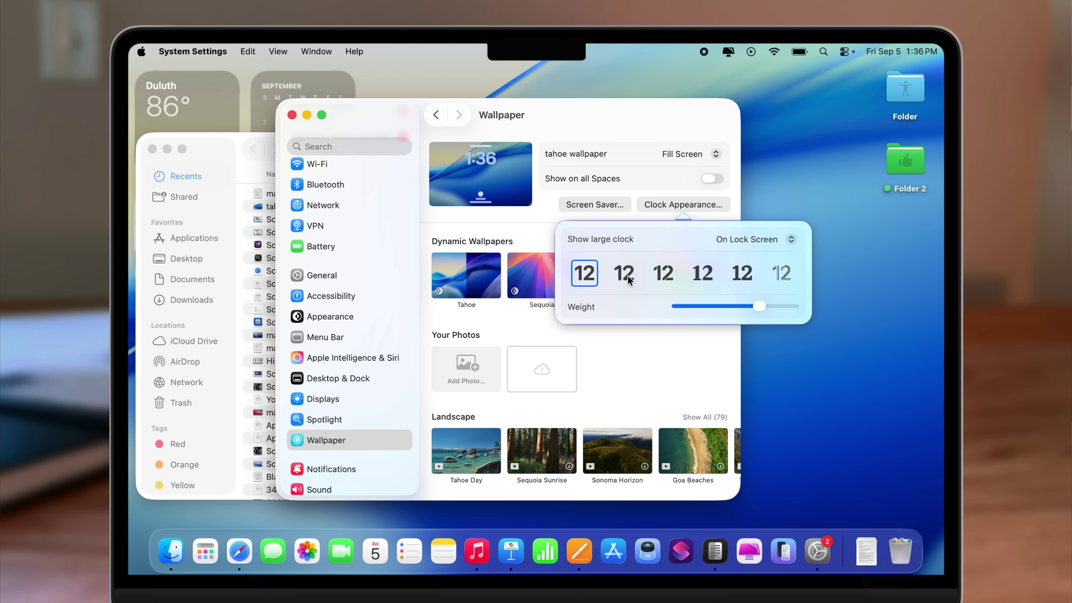
left_click(629, 280)
left_click(703, 274)
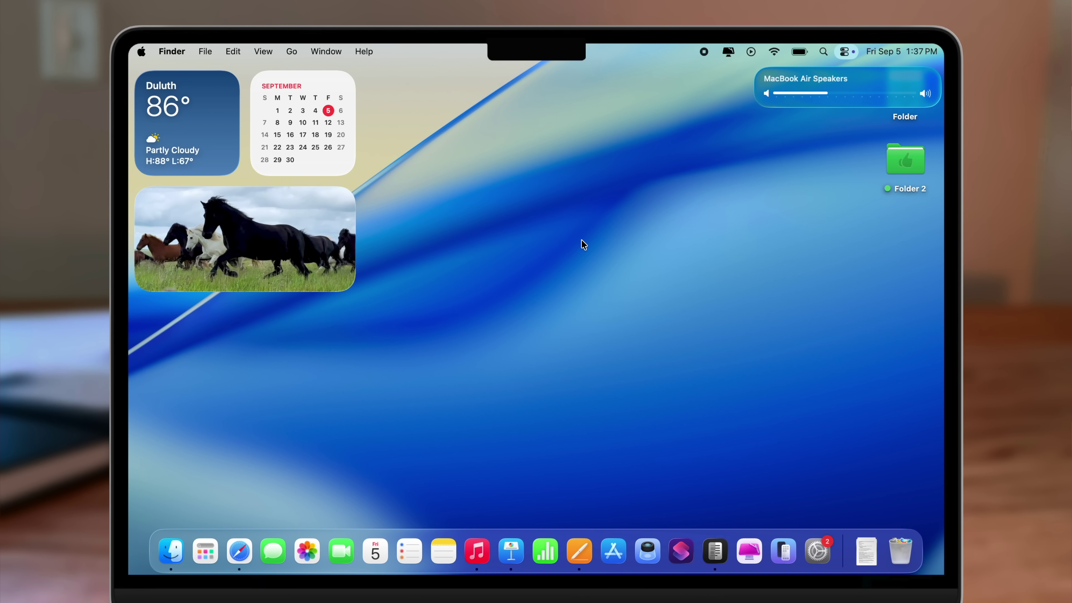
key("XF86AudioLowerVolume")
Raise the MacBook Air speaker volume with the volume keys, then drag it back below half
key("XF86AudioRaiseVolume")
key("XF86AudioRaiseVolume")
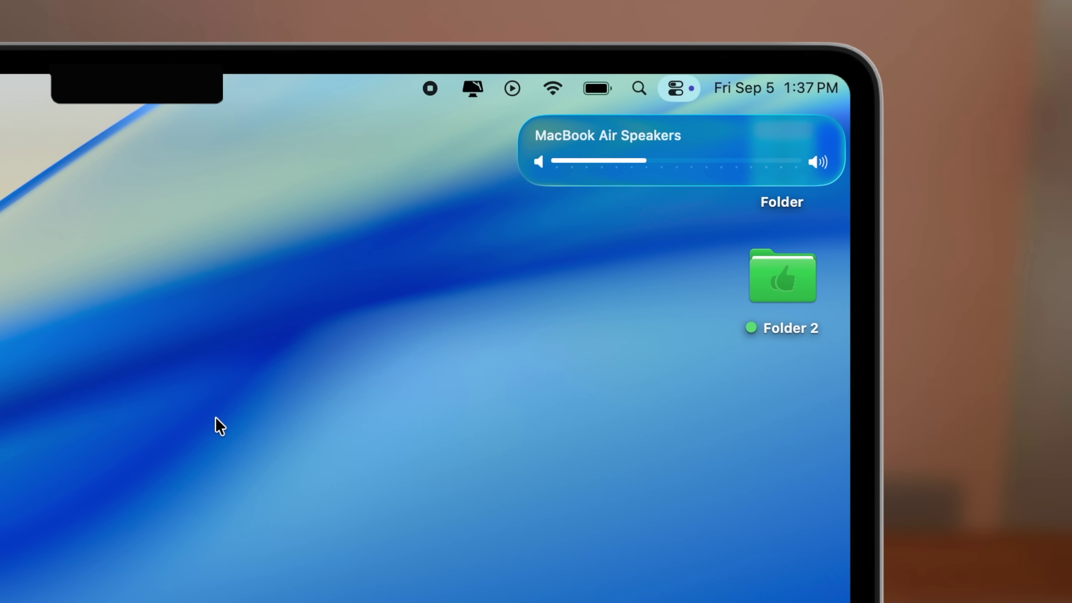
key("XF86AudioRaiseVolume")
key("XF86AudioRaiseVolume")
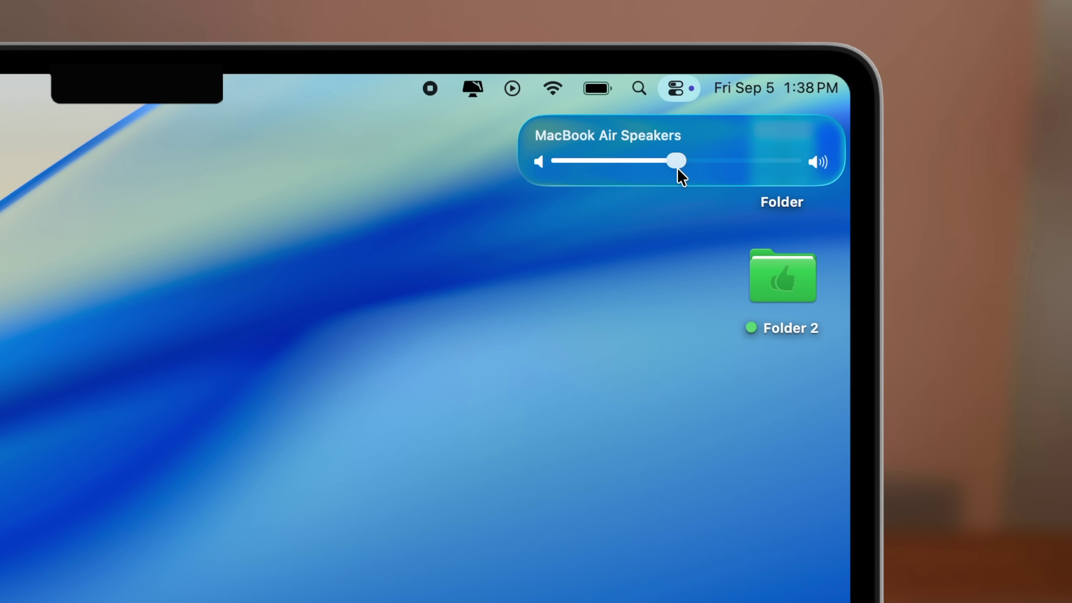
left_click_drag(678, 171, 630, 182)
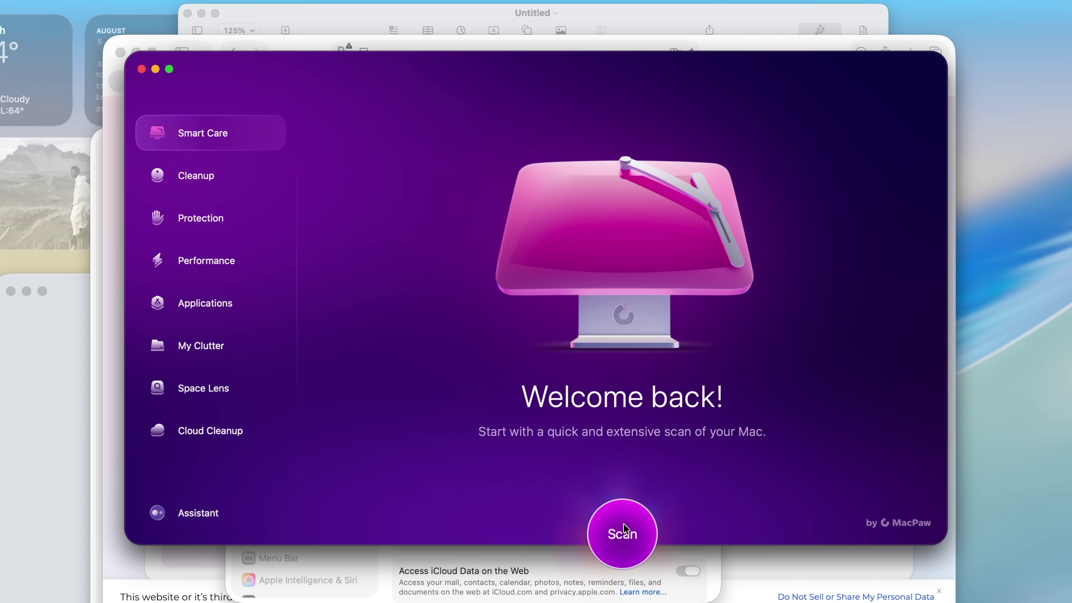
Begin a Smart Care scan of the Mac from CleanMyMac's Scan button
left_click(623, 532)
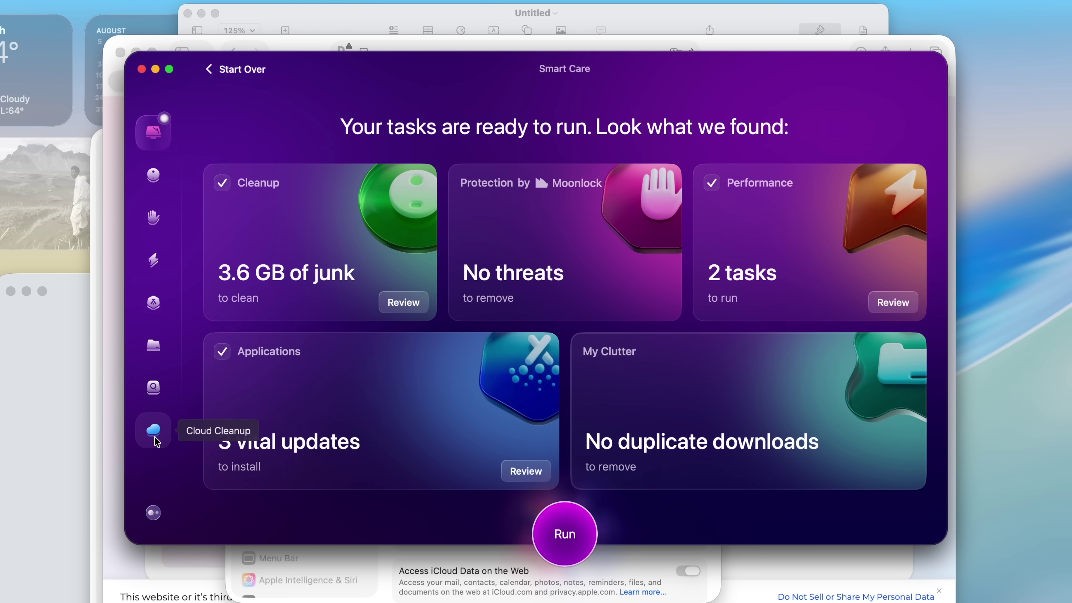
Open Cloud Cleanup, connect the iCloud account, and scan its cloud storage
left_click(151, 432)
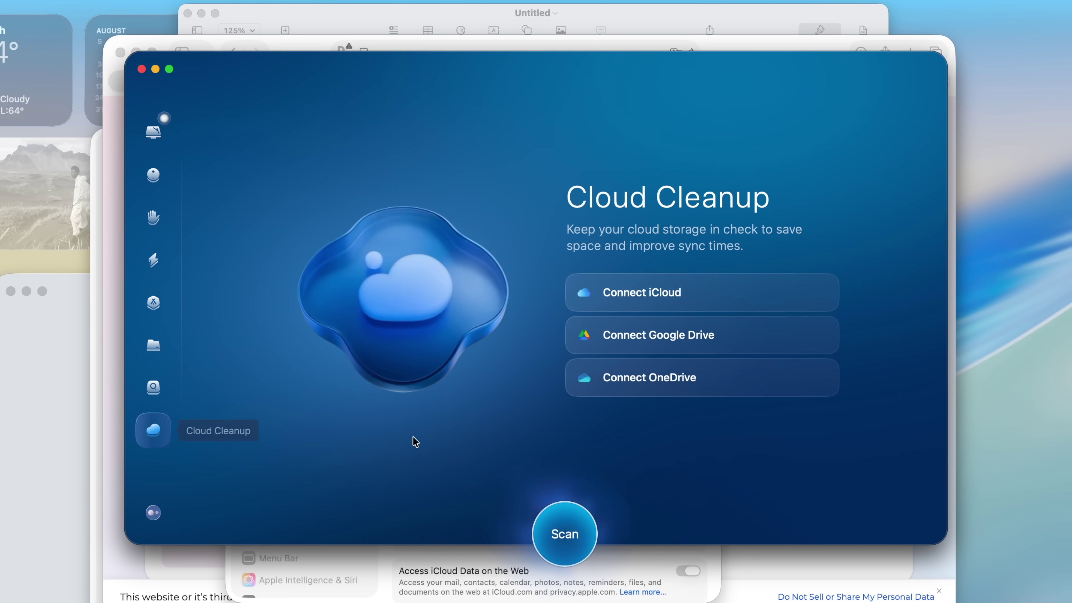
left_click(698, 293)
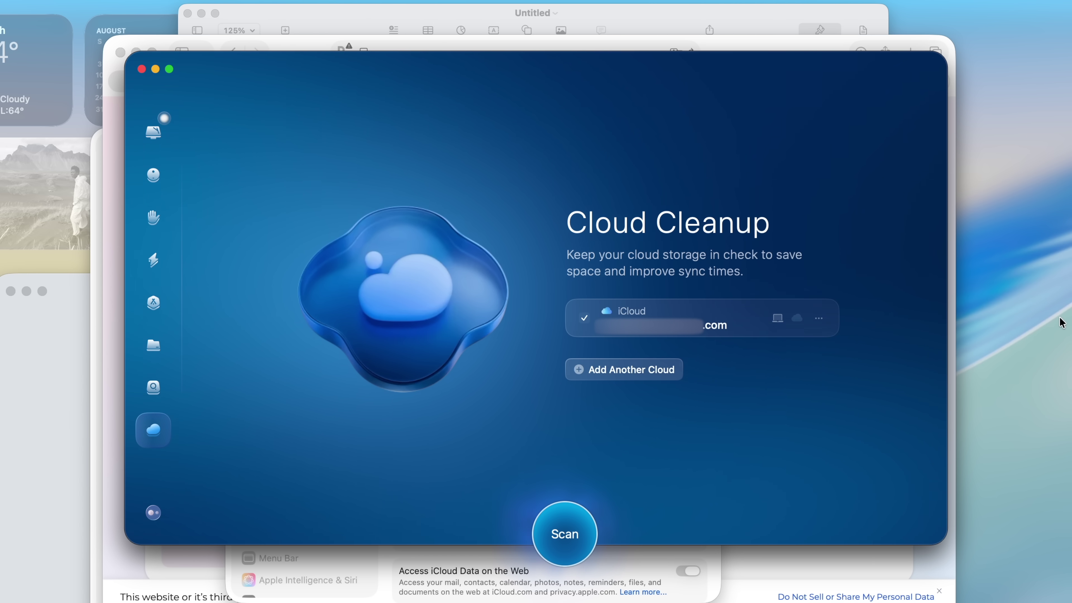
left_click(563, 542)
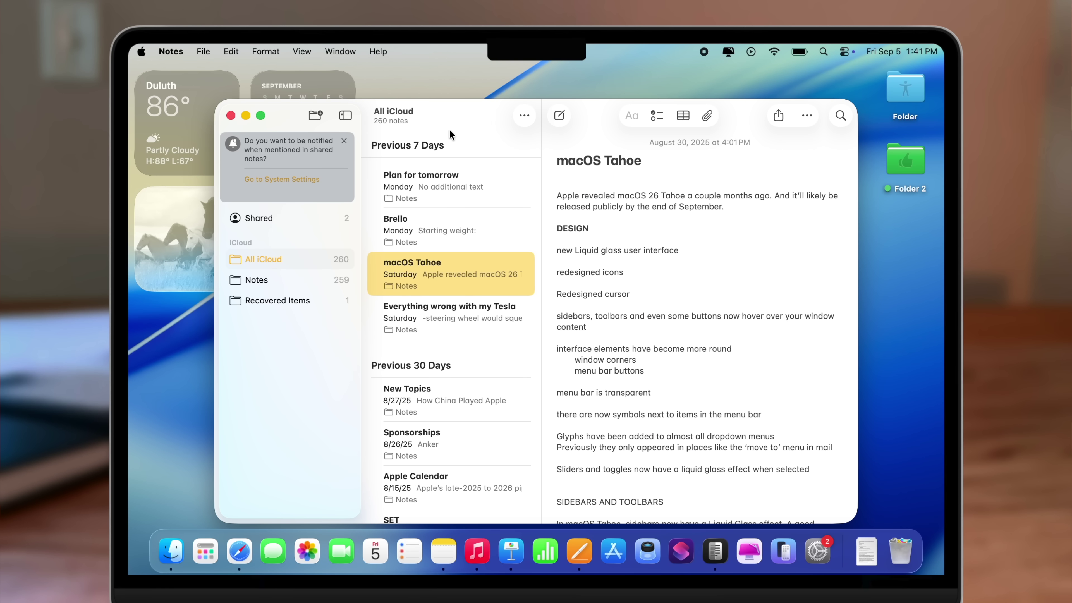
Reveal the File > Export as options (PDF and Markdown) for the macOS Tahoe note
left_click(204, 51)
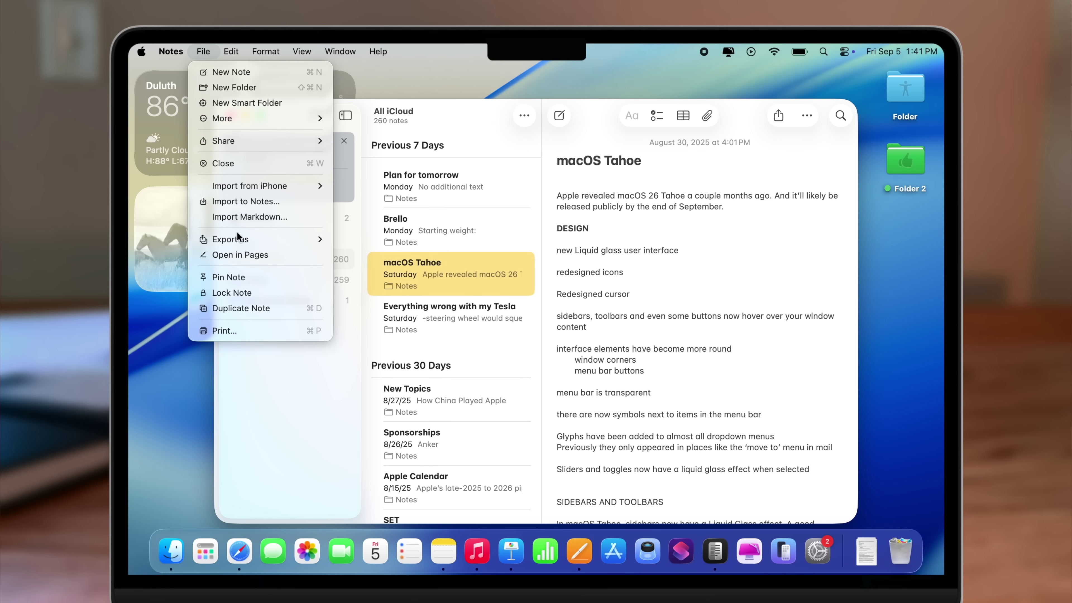
mouse_move(238, 242)
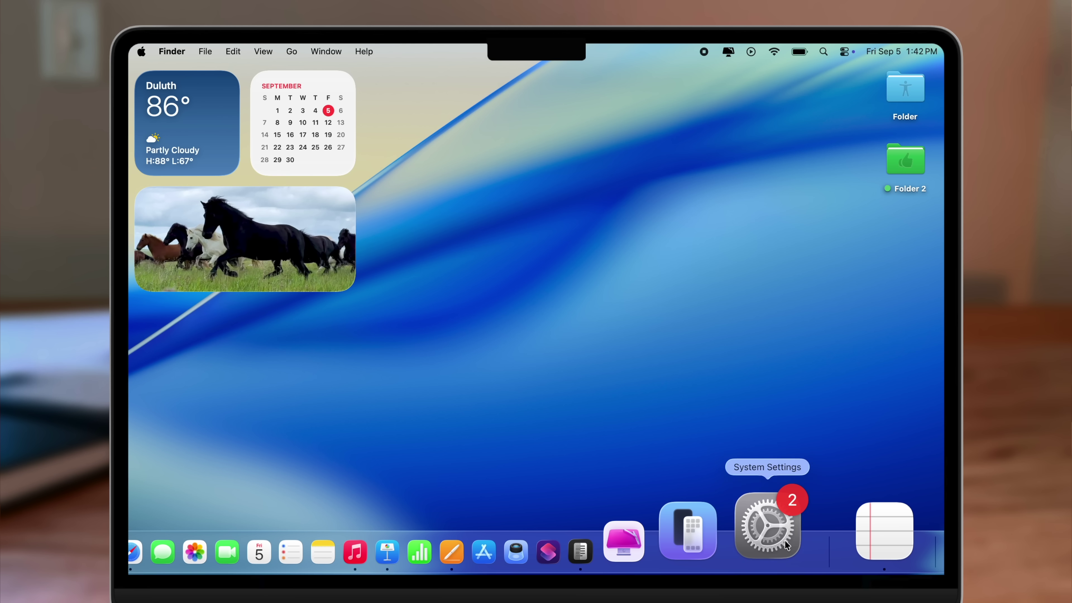
Switch off CleanMyMac Menu on the Menu Bar settings page so its icon disappears
left_click(765, 528)
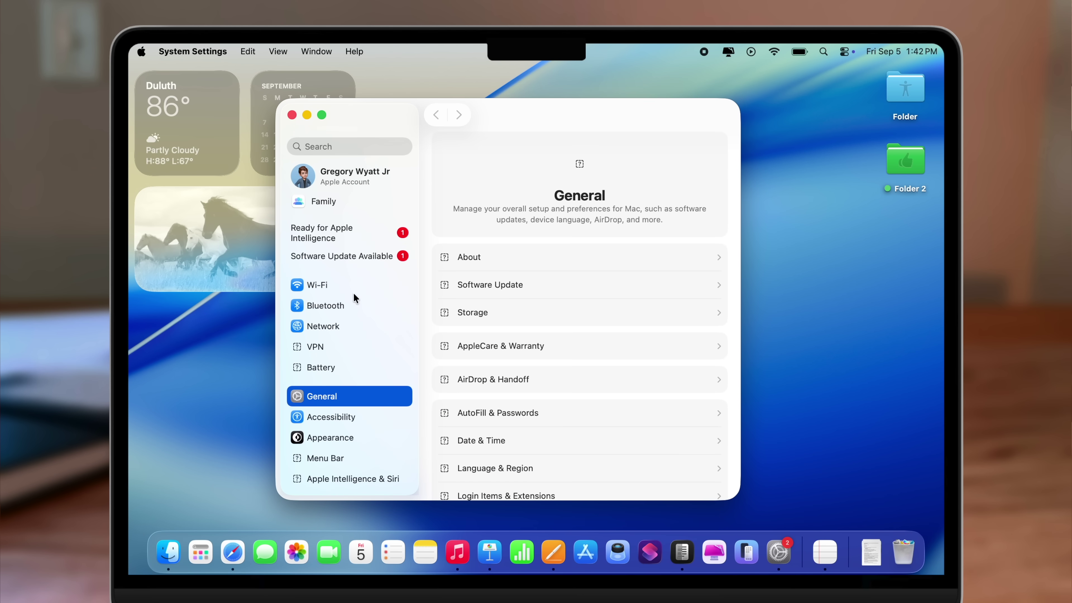
scroll(347, 401, "down", 5)
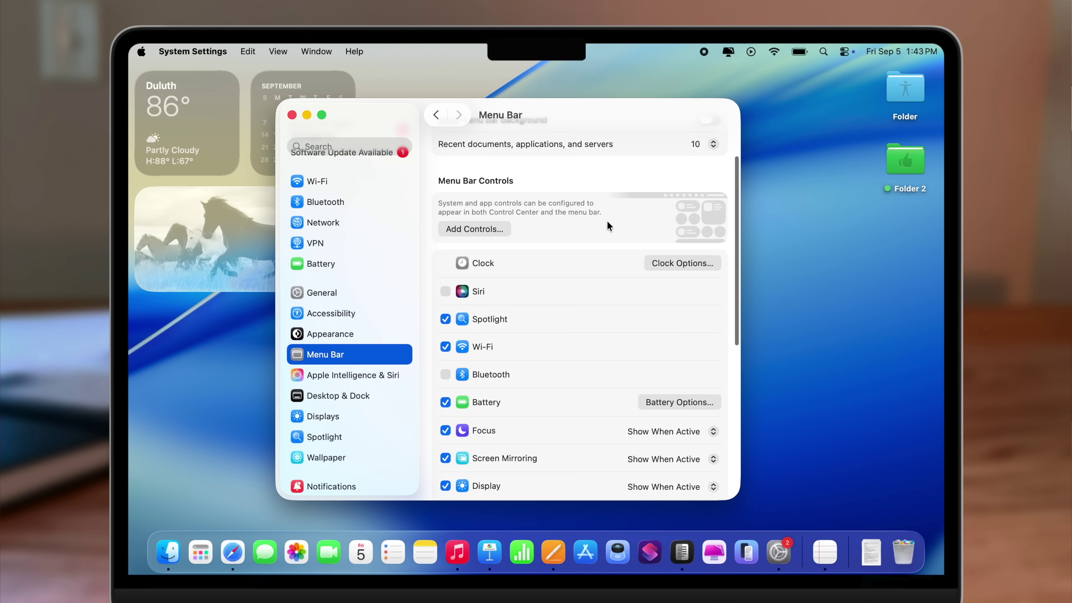
scroll(533, 301, "down", 2)
scroll(586, 364, "down", 1)
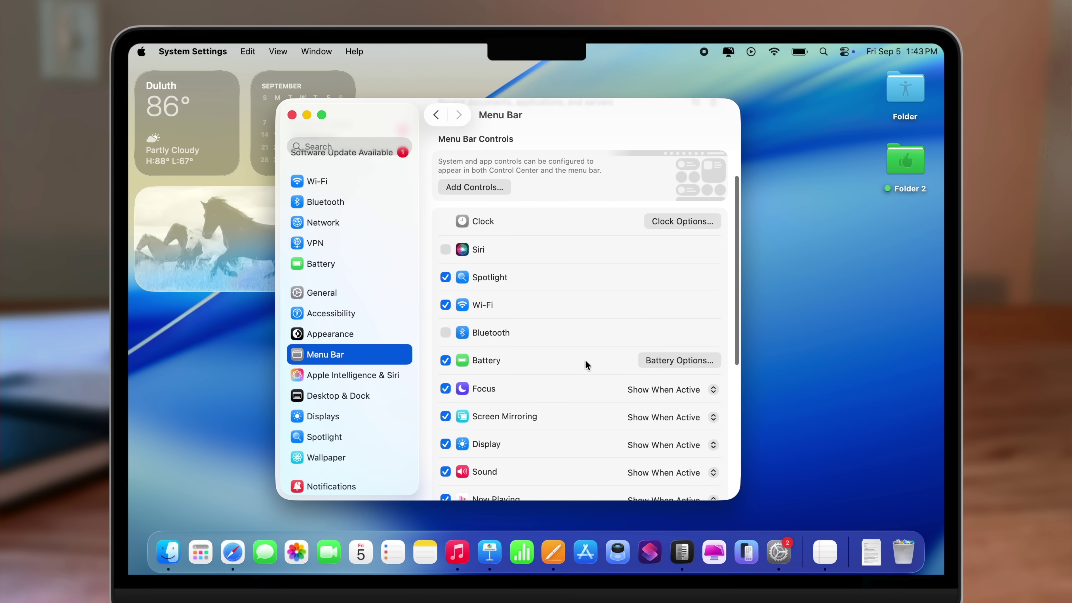
scroll(587, 364, "down", 10)
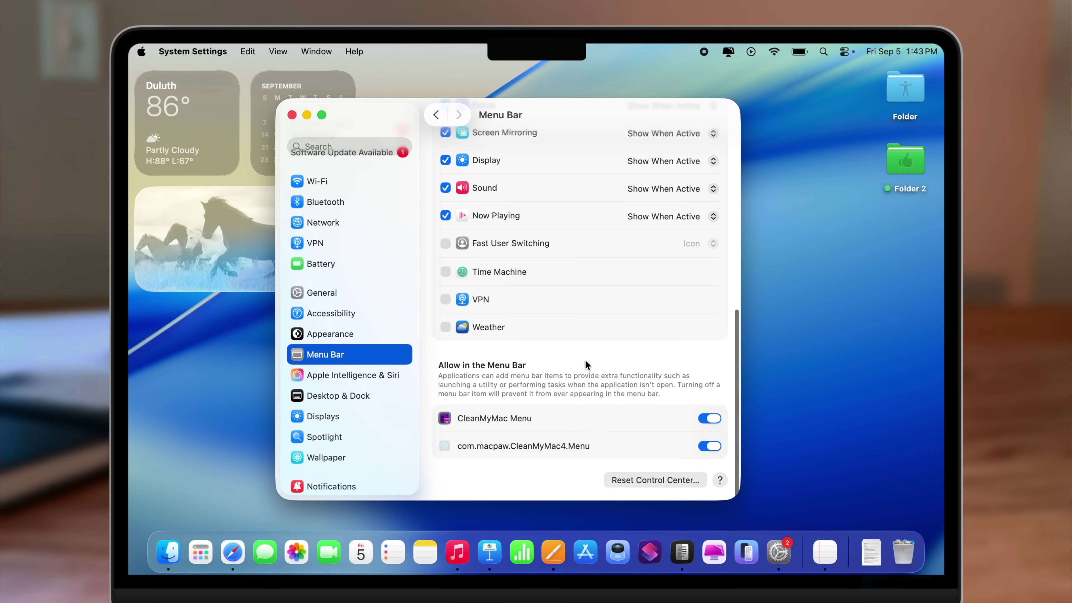
left_click(710, 418)
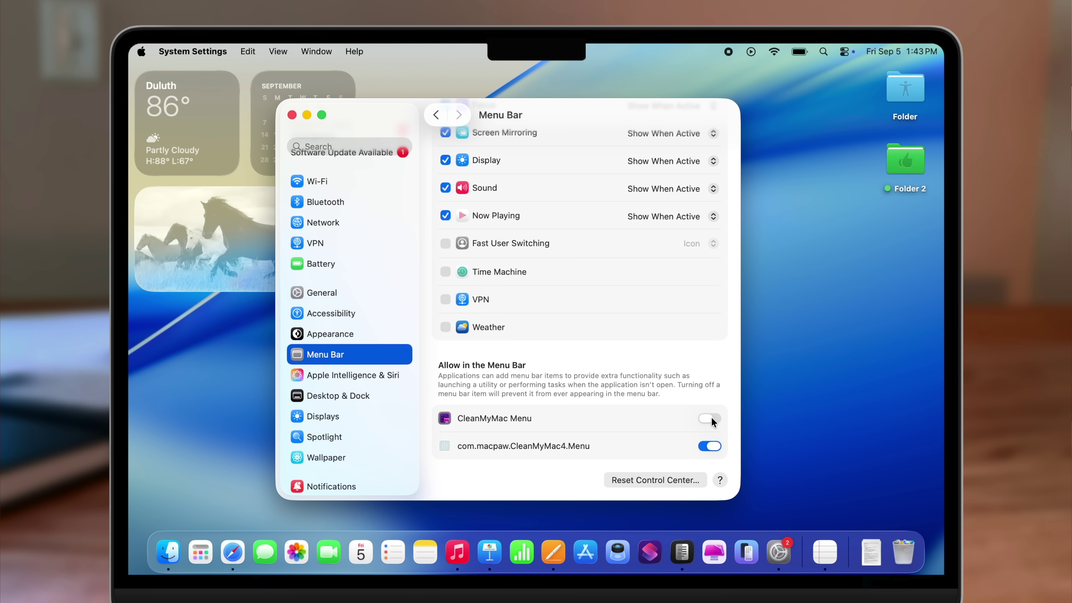
scroll(565, 277, "up", 10)
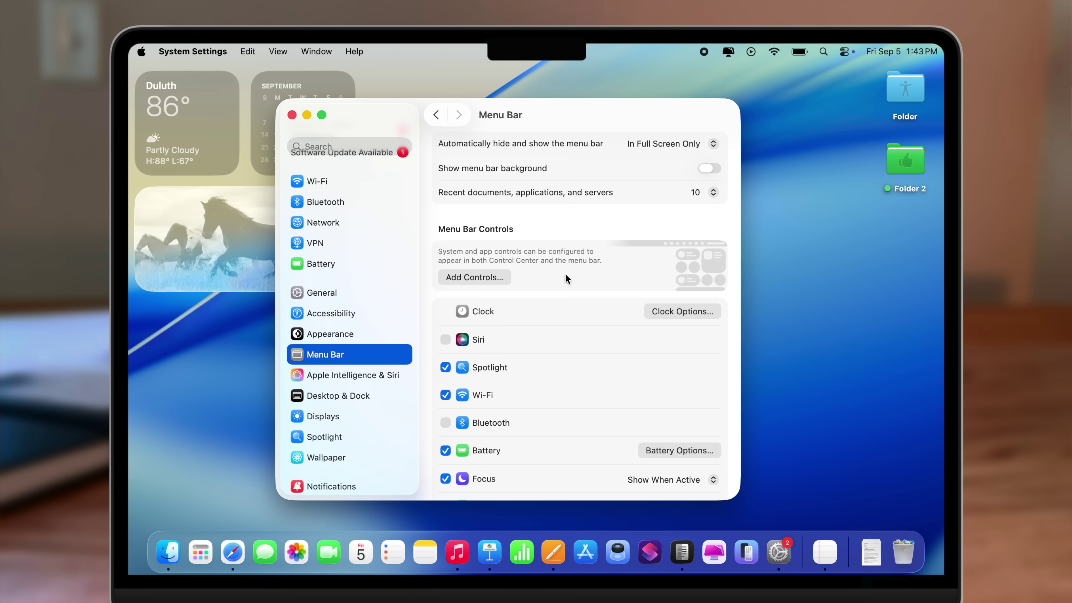
Add the Battery control to Control Center
left_click(492, 277)
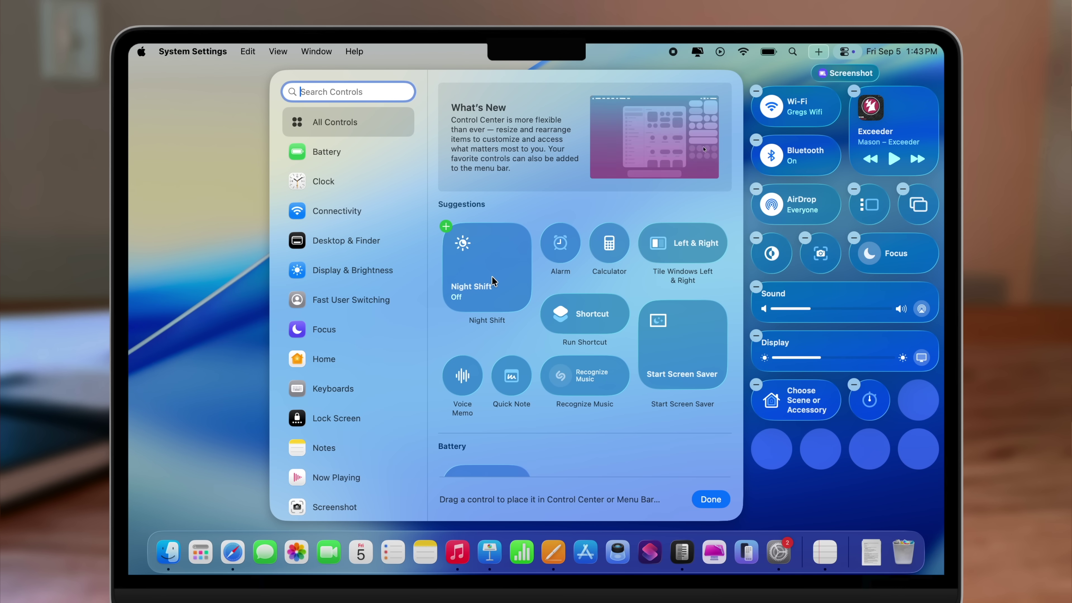
scroll(492, 277, "down", 8)
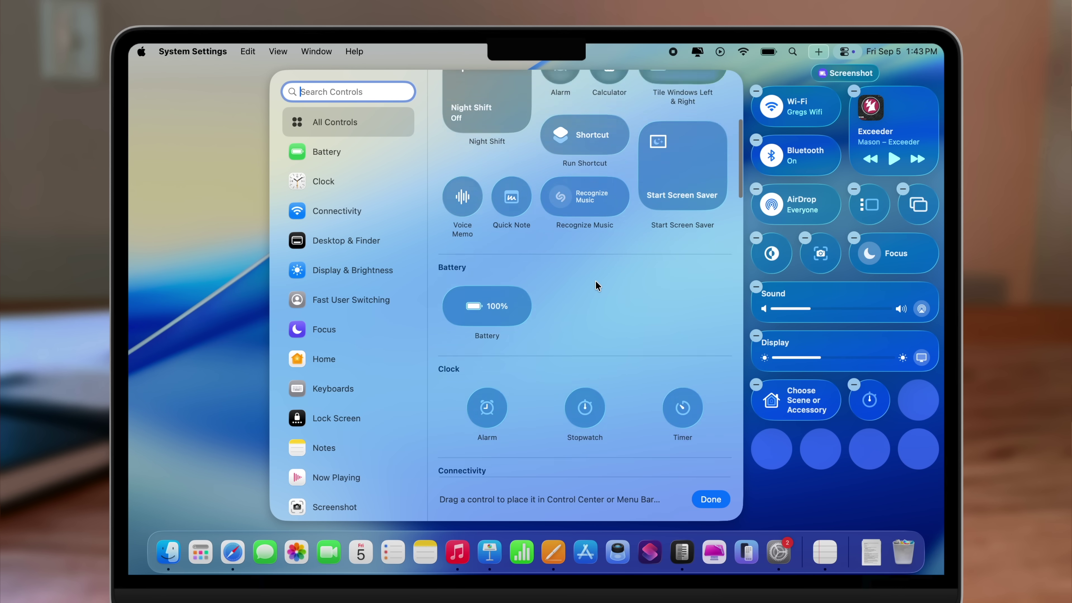
left_click_drag(494, 119, 941, 409)
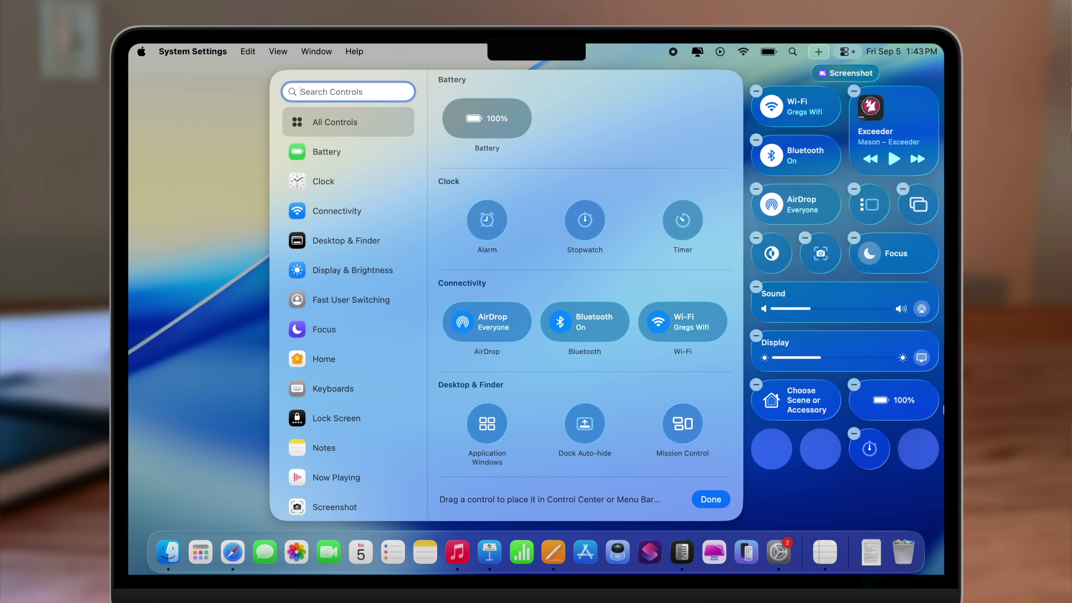
Move the Stopwatch tile above Sound at Medium size, and make the Focus tile Large
left_click_drag(863, 452, 757, 311)
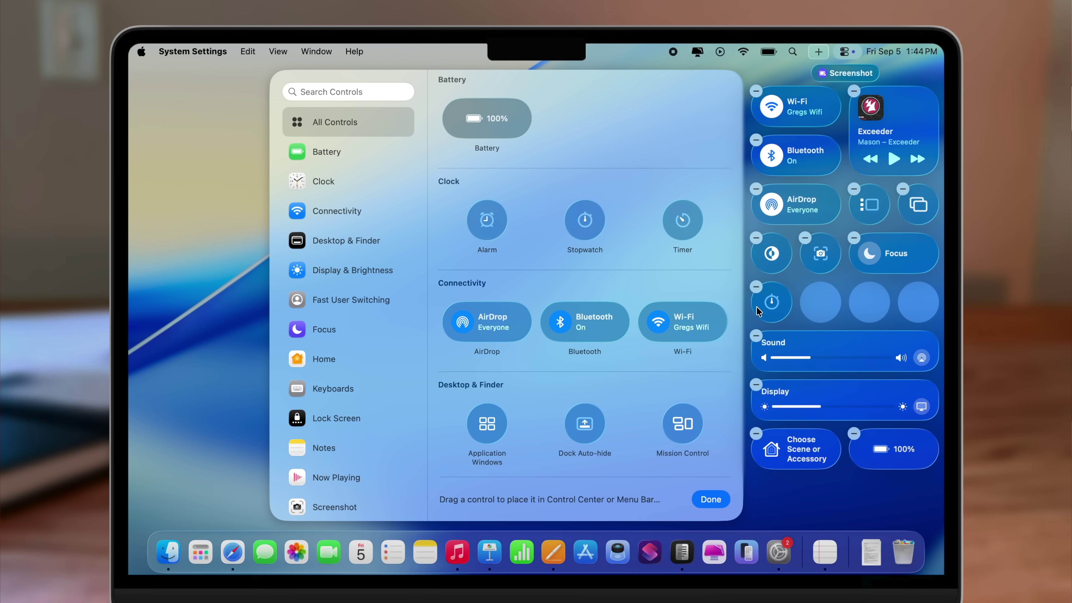
right_click(772, 305)
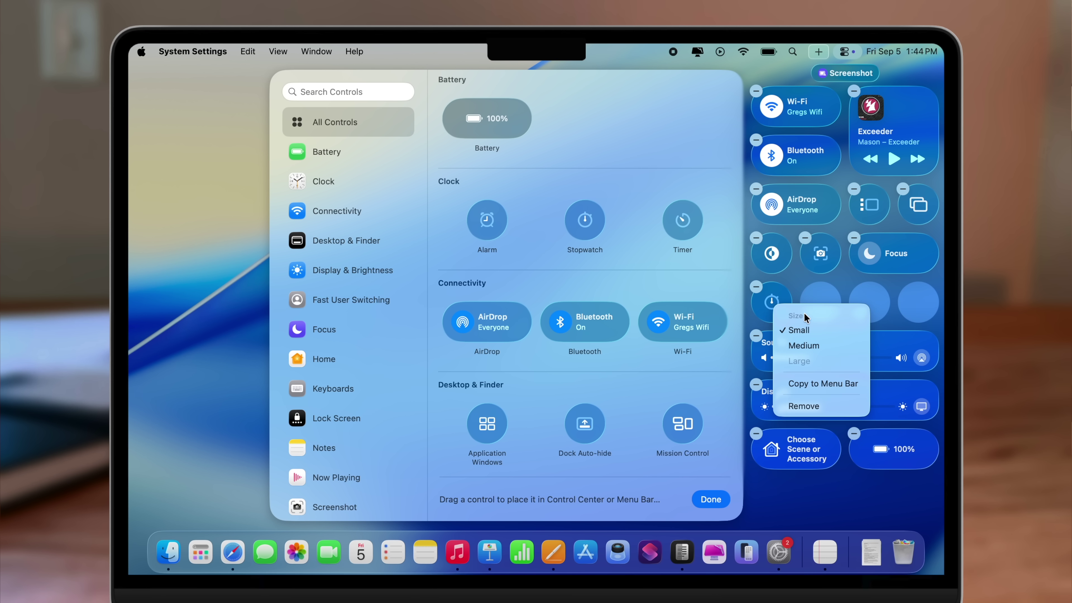
left_click(808, 347)
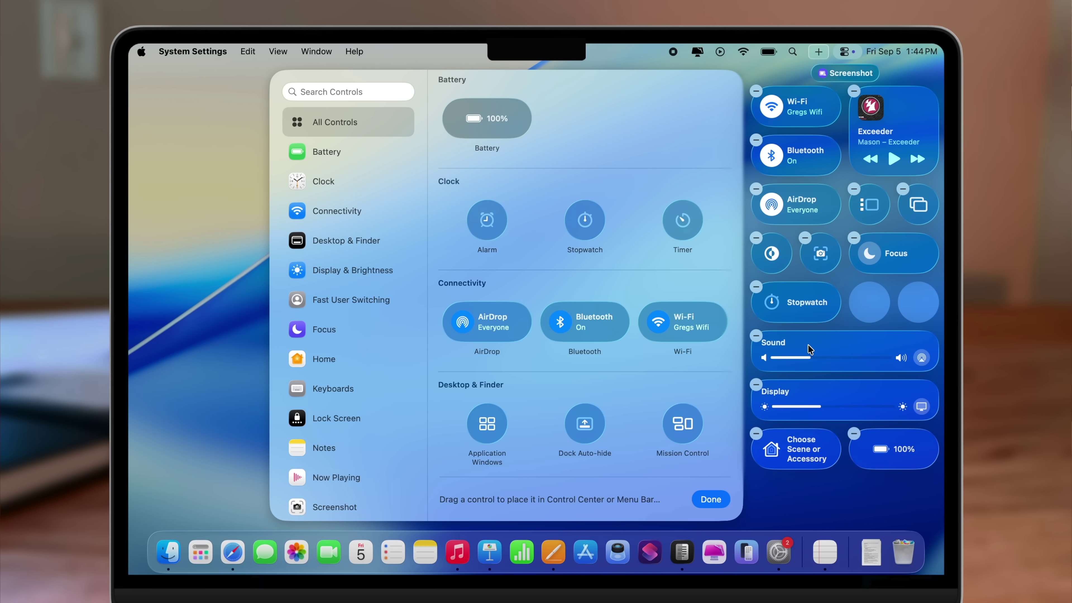
right_click(905, 254)
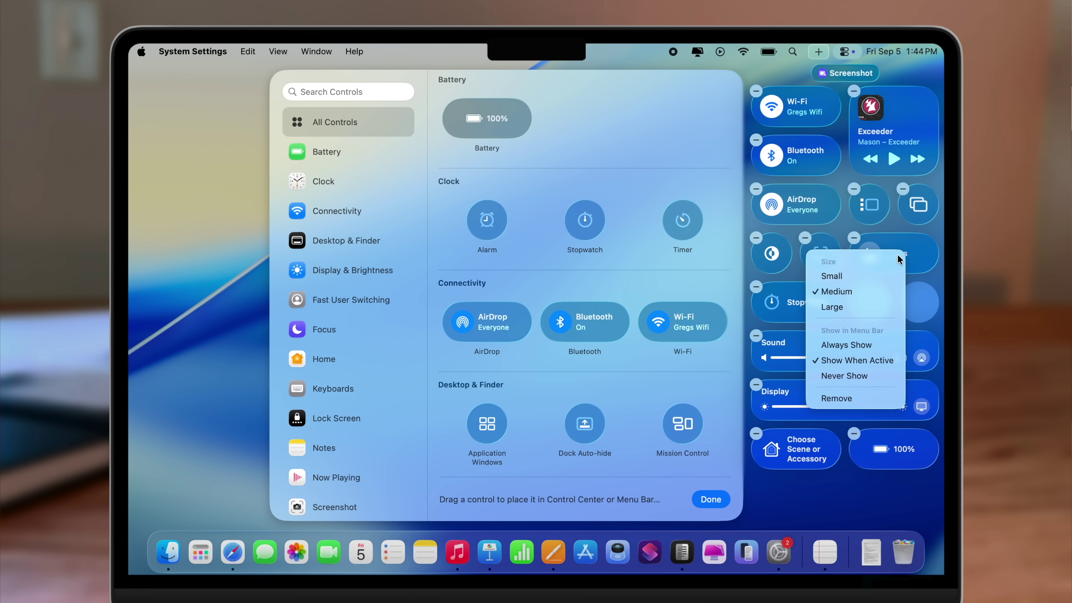
left_click(853, 307)
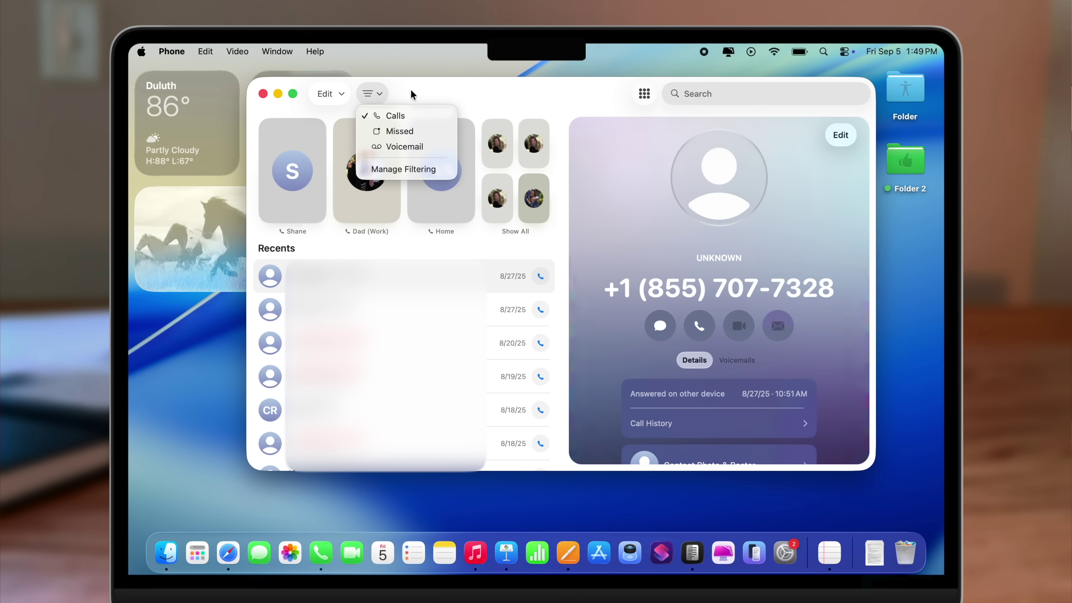
Turn on filtering of unknown callers in Phone, then bring up the dial keypad
left_click(391, 169)
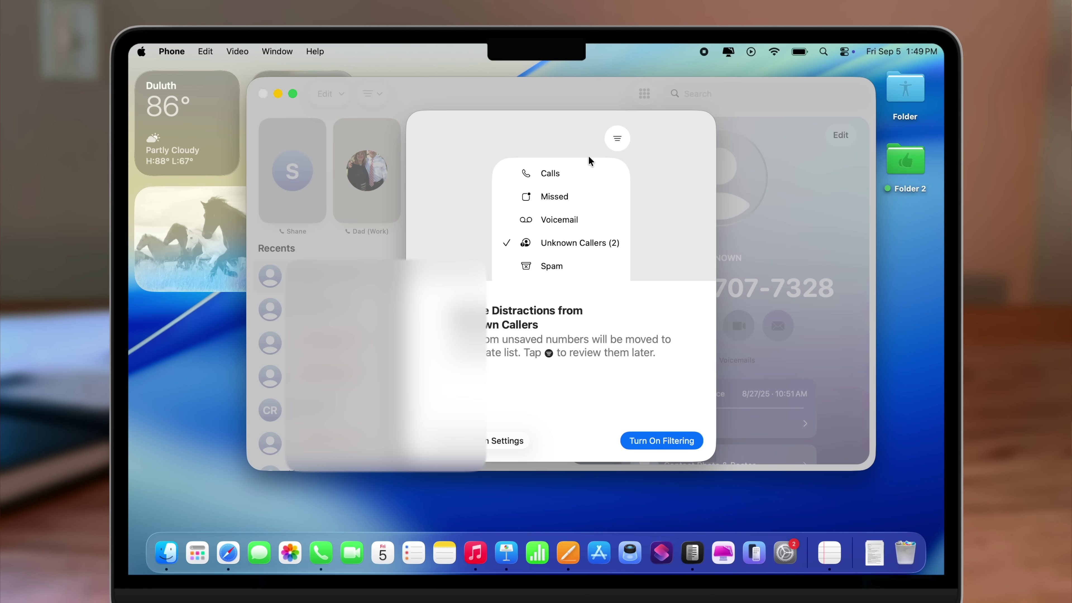
left_click(647, 441)
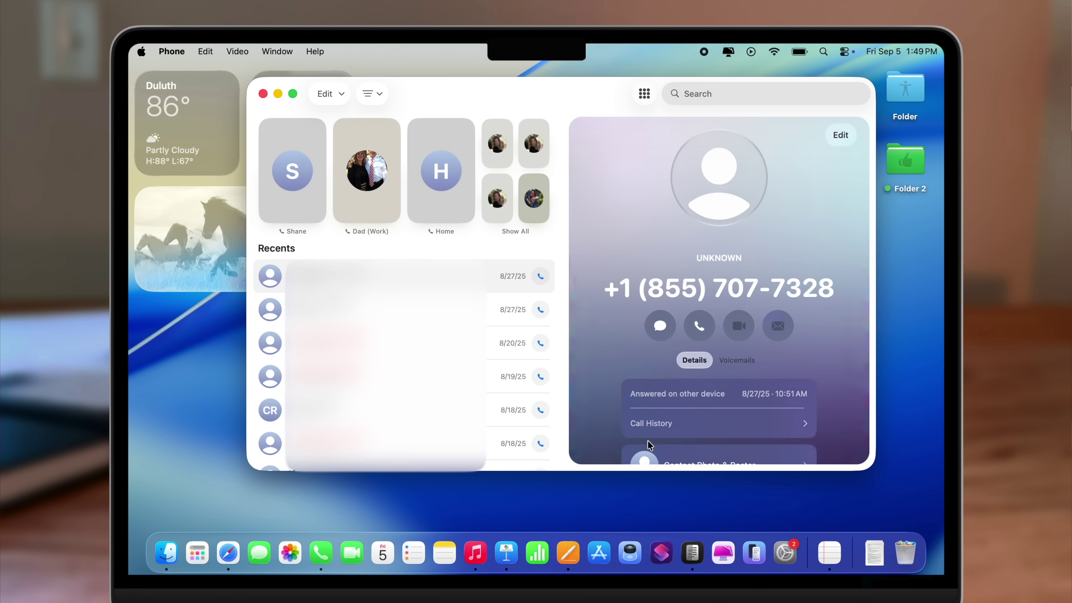
left_click(368, 93)
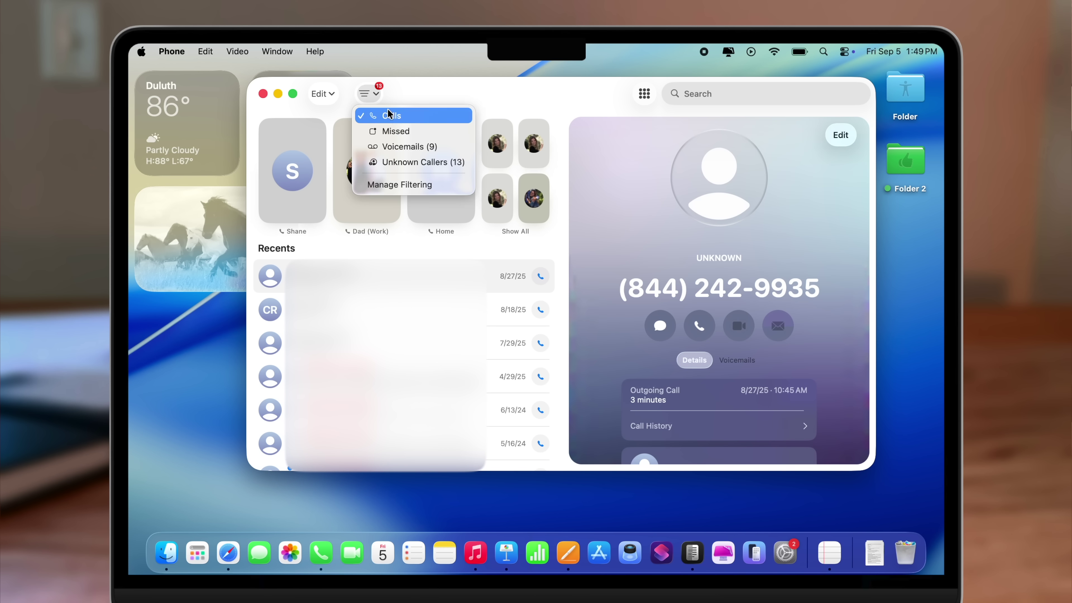
left_click(643, 96)
left_click(643, 94)
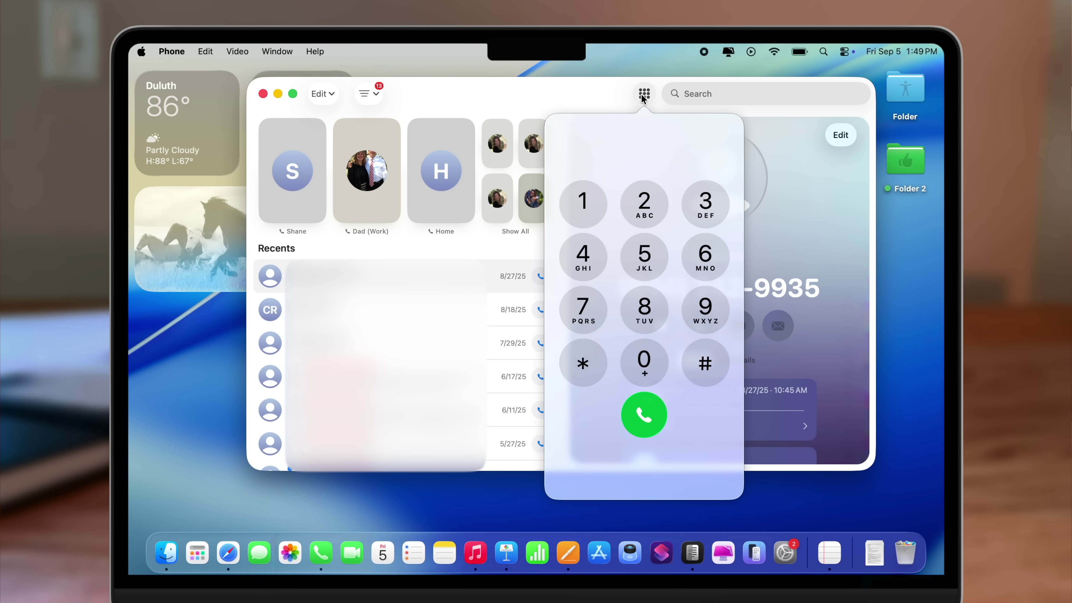
Dismiss the dial keypad and show the Calls/Missed/Voicemails filter menu
left_click(643, 97)
left_click(379, 95)
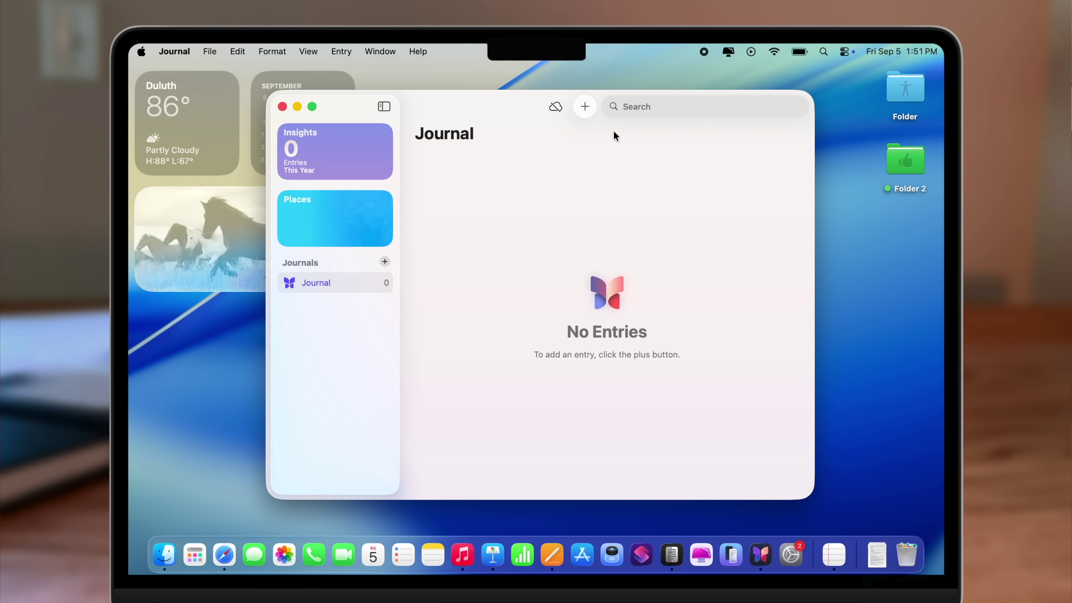
Start a new Journal entry and try its Photos, camera and audio recording attachments
left_click(584, 106)
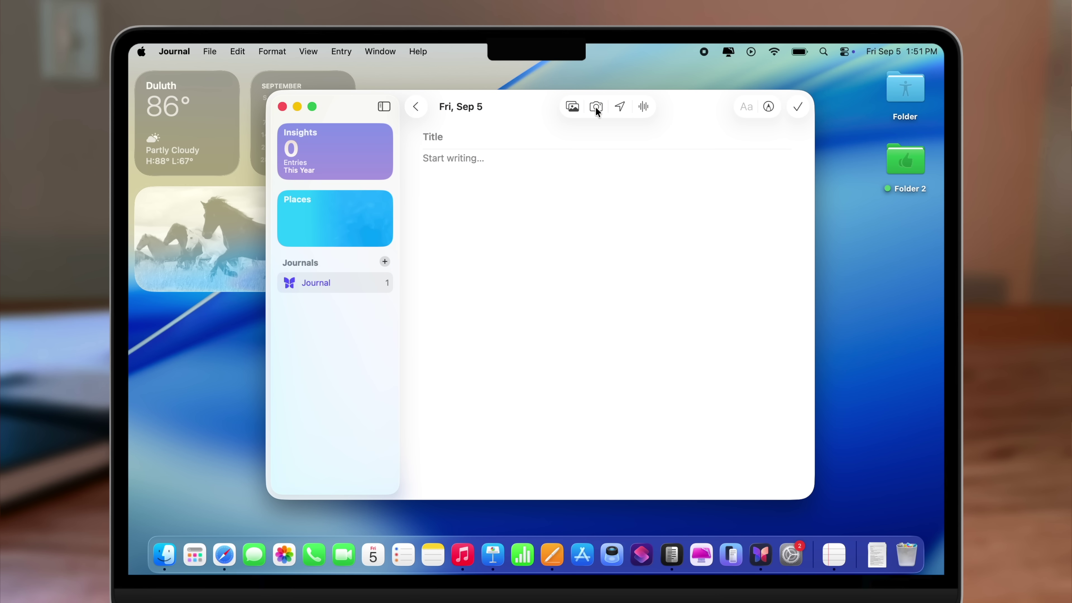
left_click(572, 109)
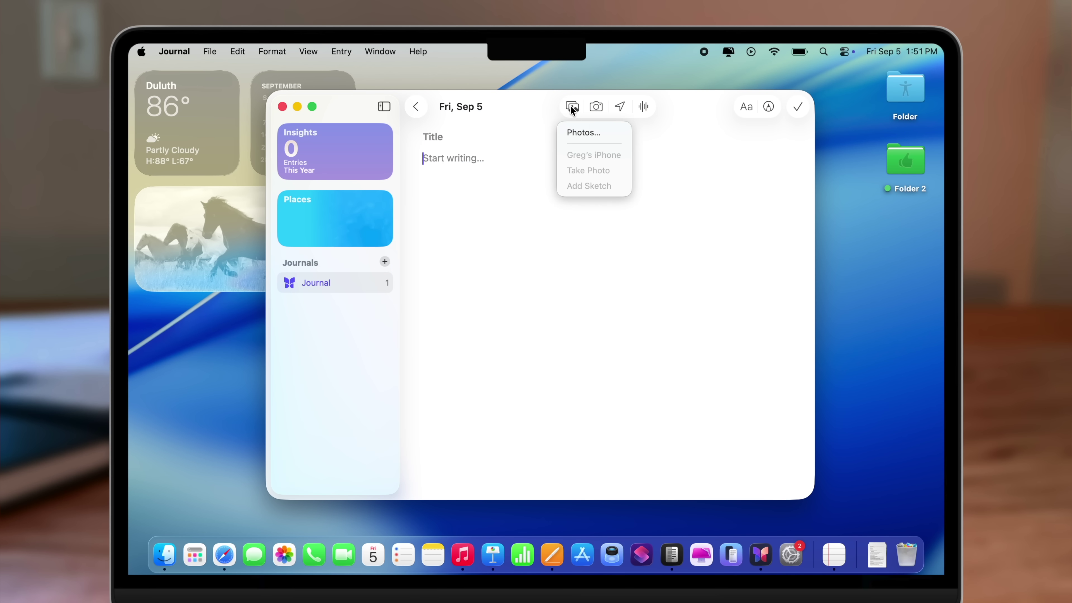
left_click(608, 134)
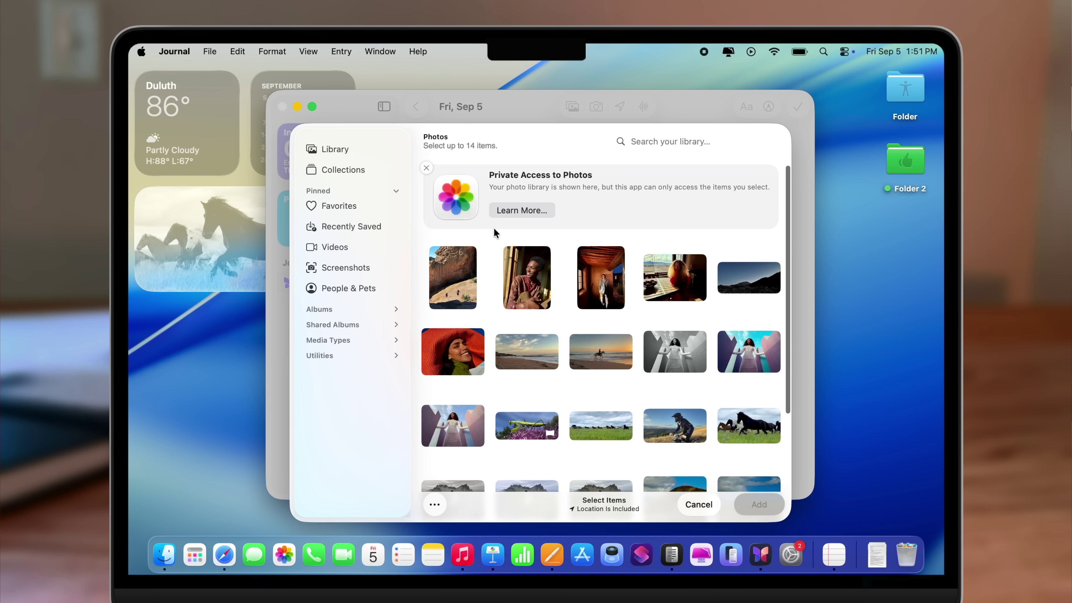
left_click(699, 505)
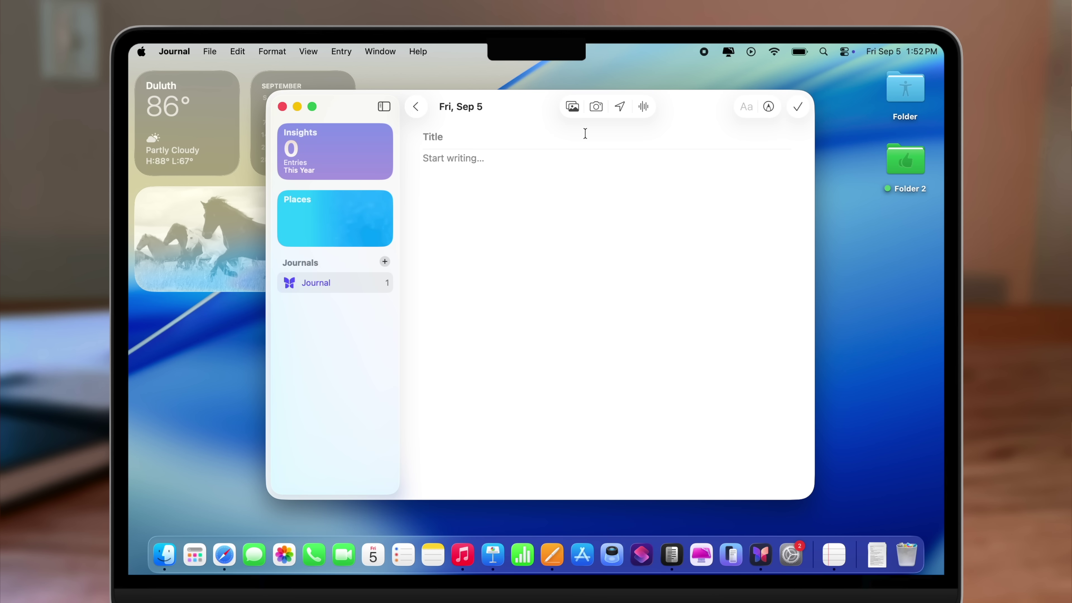
left_click(596, 107)
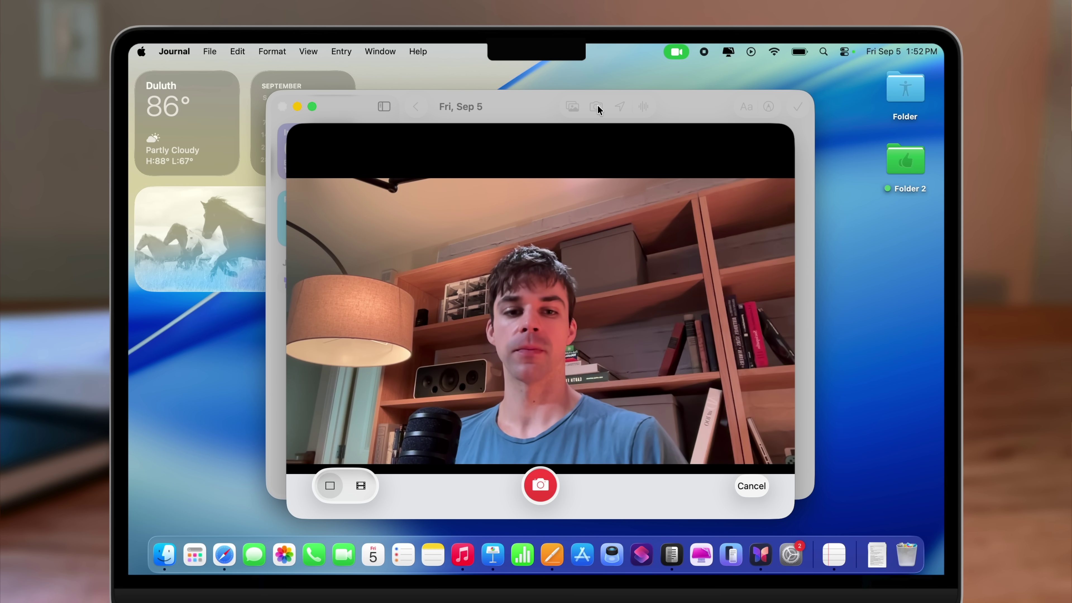
key("Escape")
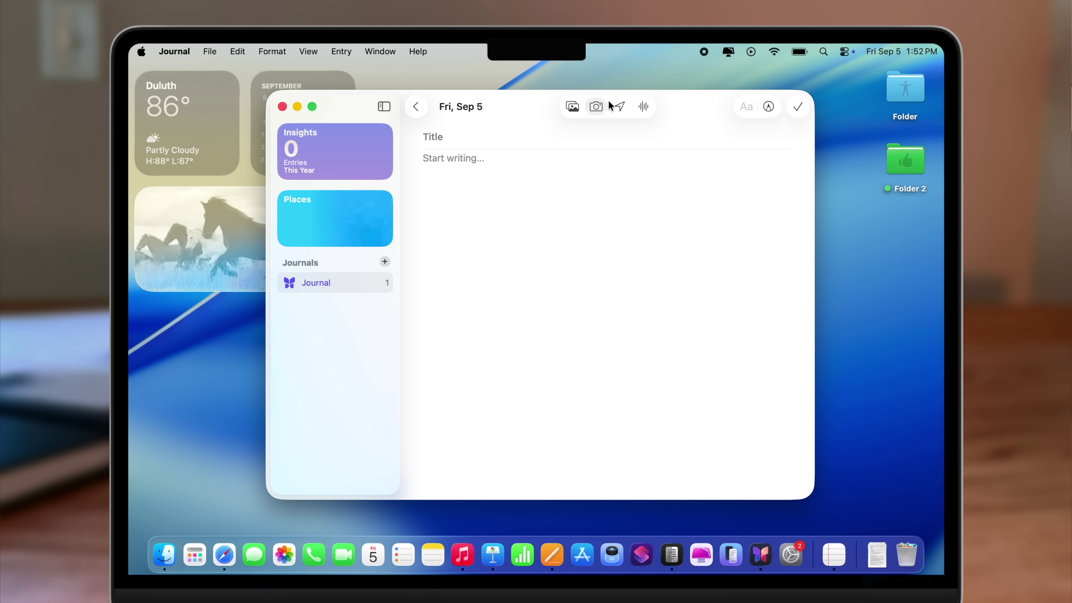
left_click(640, 106)
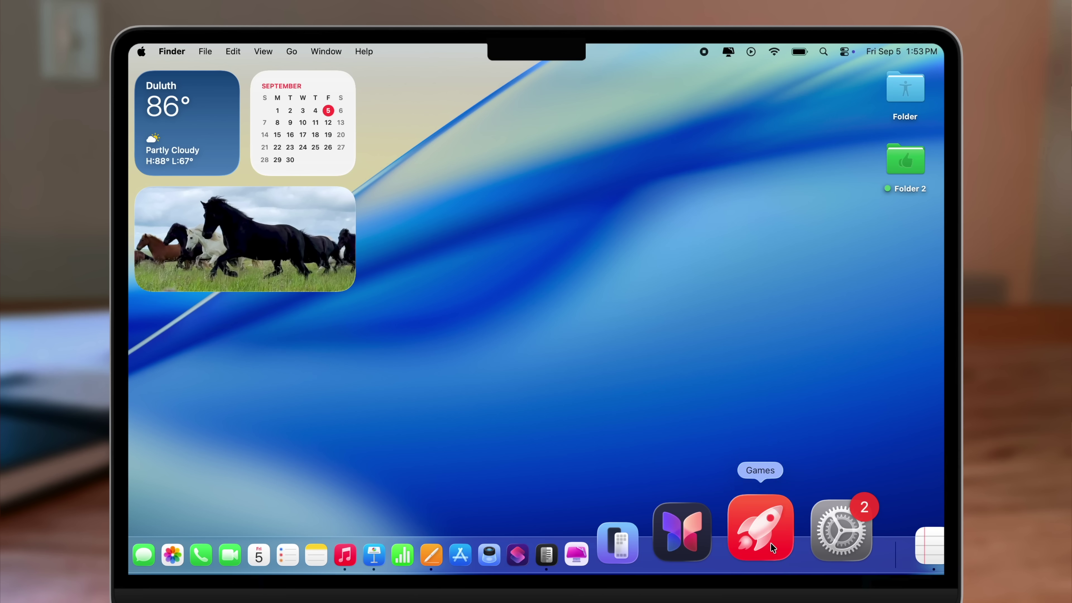
Launch the Games app and scroll through its Home page
left_click(770, 543)
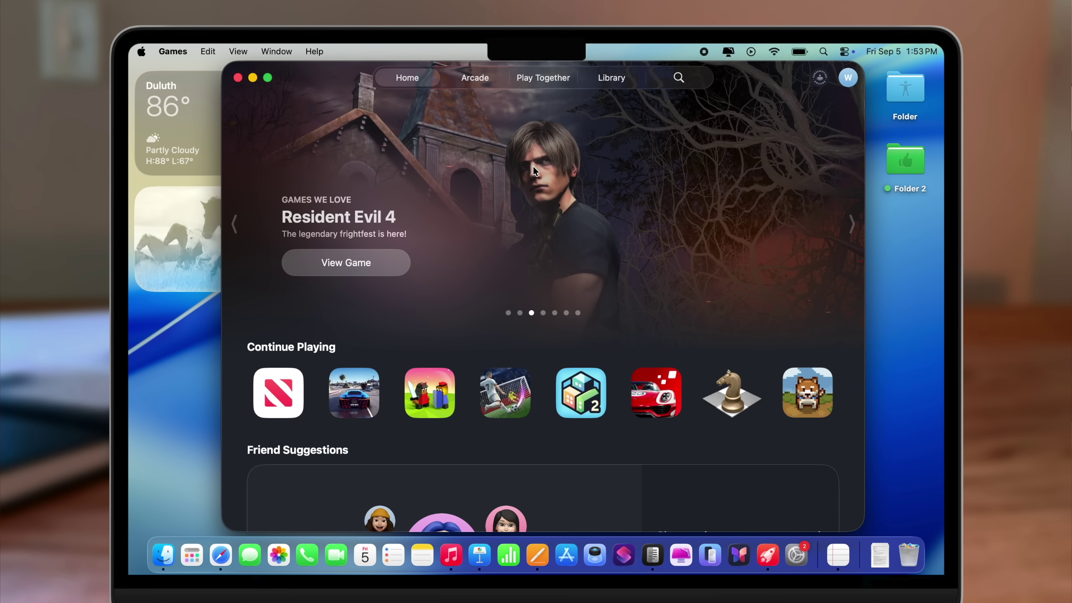
scroll(533, 166, "down", 1)
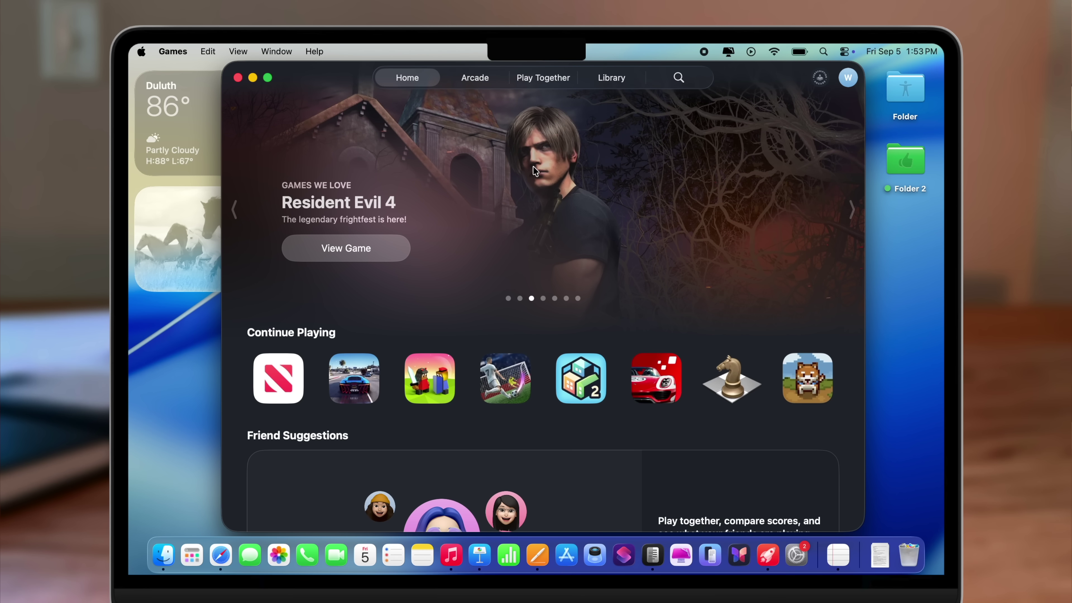
scroll(533, 167, "down", 2)
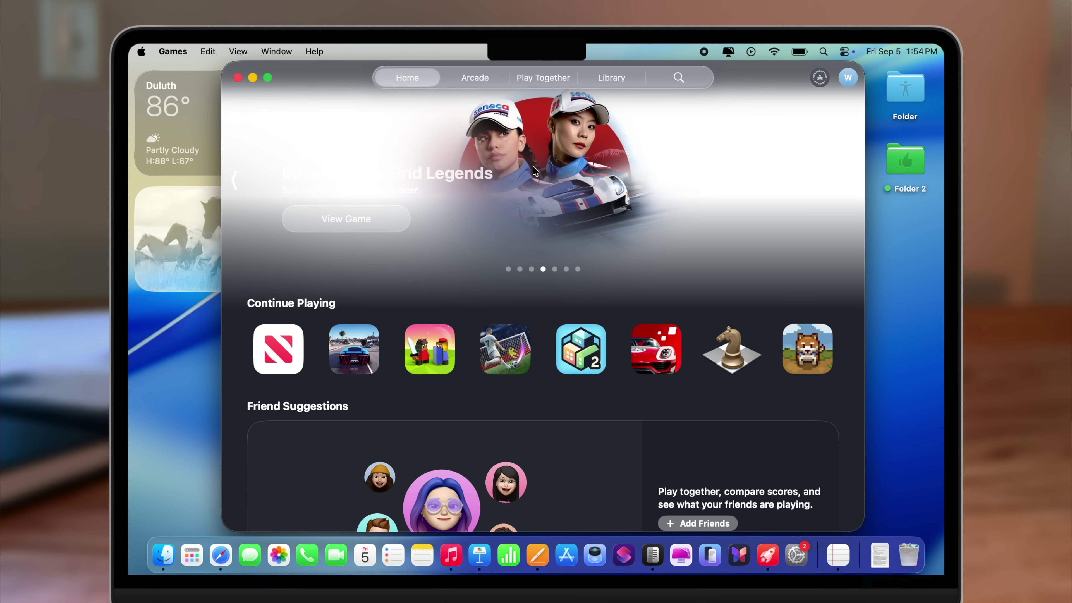
scroll(533, 169, "down", 4)
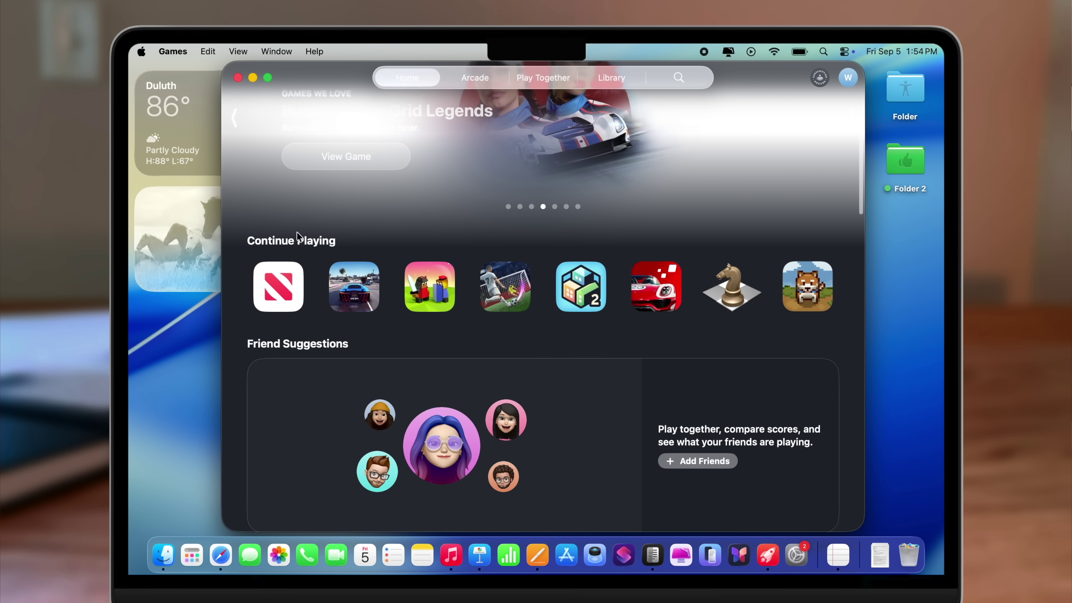
scroll(473, 213, "down", 10)
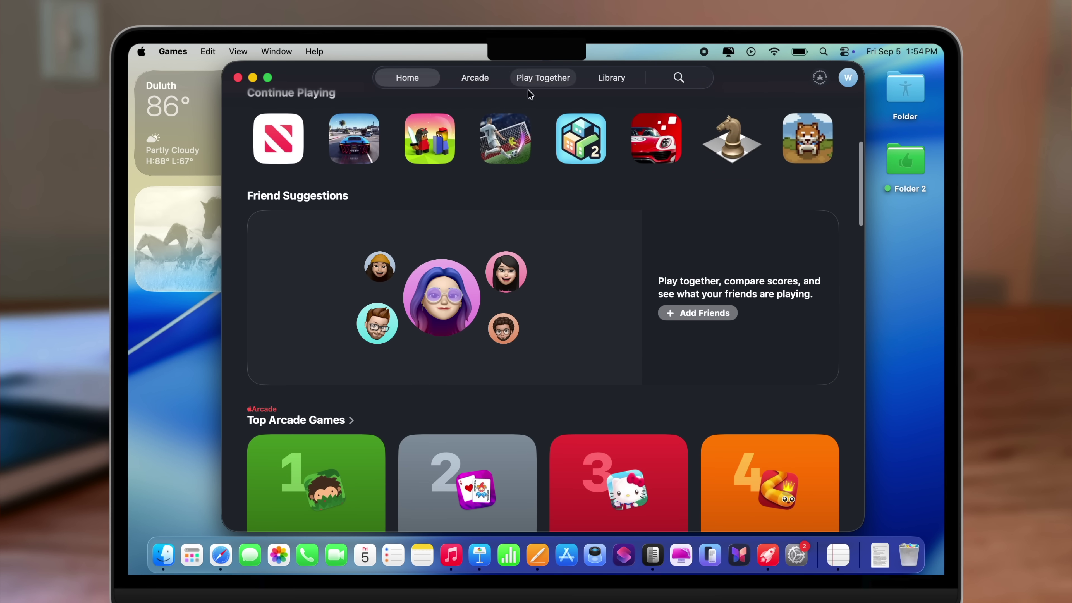
Browse the Play Together page, then finish on the Library page
left_click(556, 77)
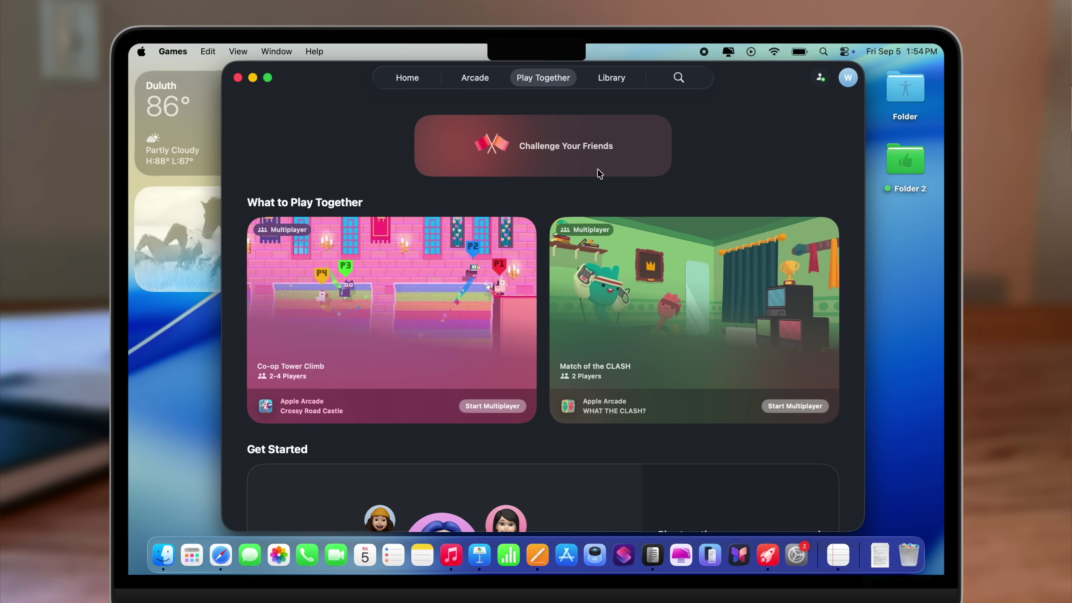
scroll(685, 171, "down", 1)
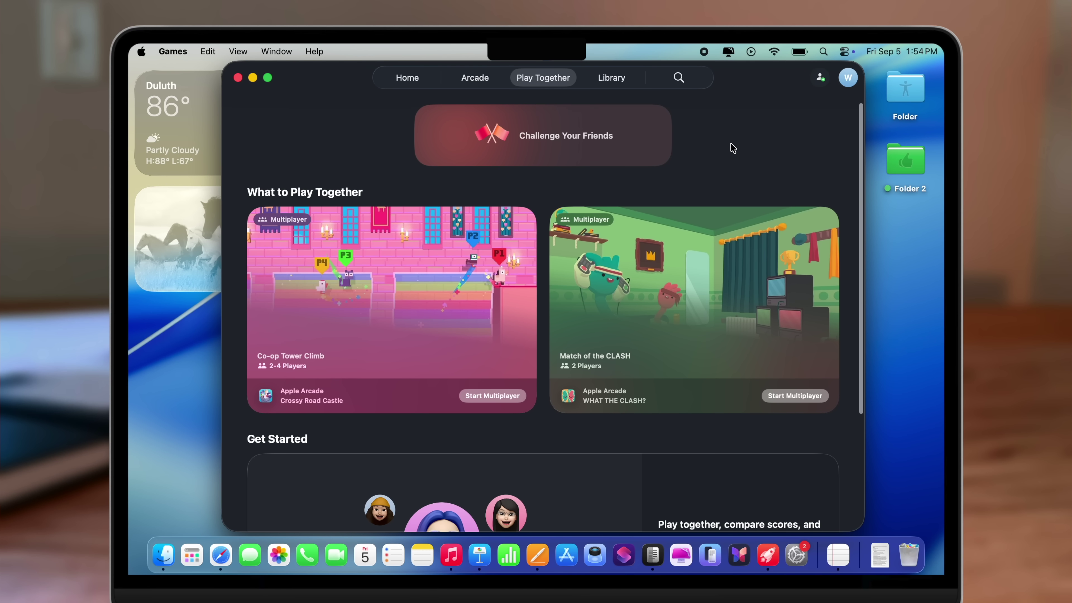
scroll(768, 180, "down", 5)
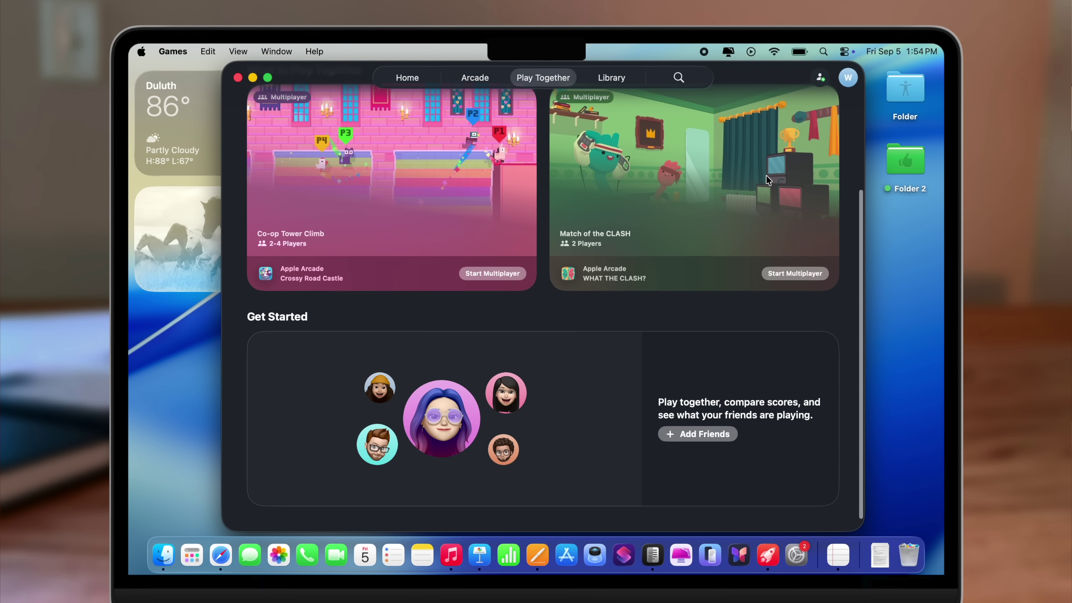
scroll(768, 181, "up", 5)
left_click(611, 78)
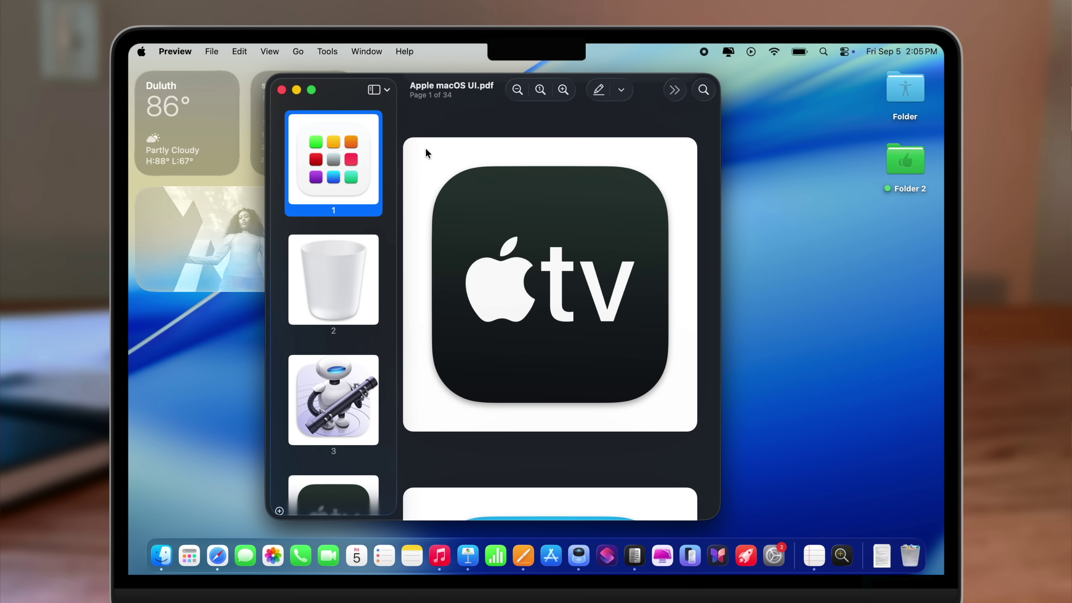
Give the PDF in Preview a dark appearance, then turn off system Dark Mode in Control Center
left_click(269, 51)
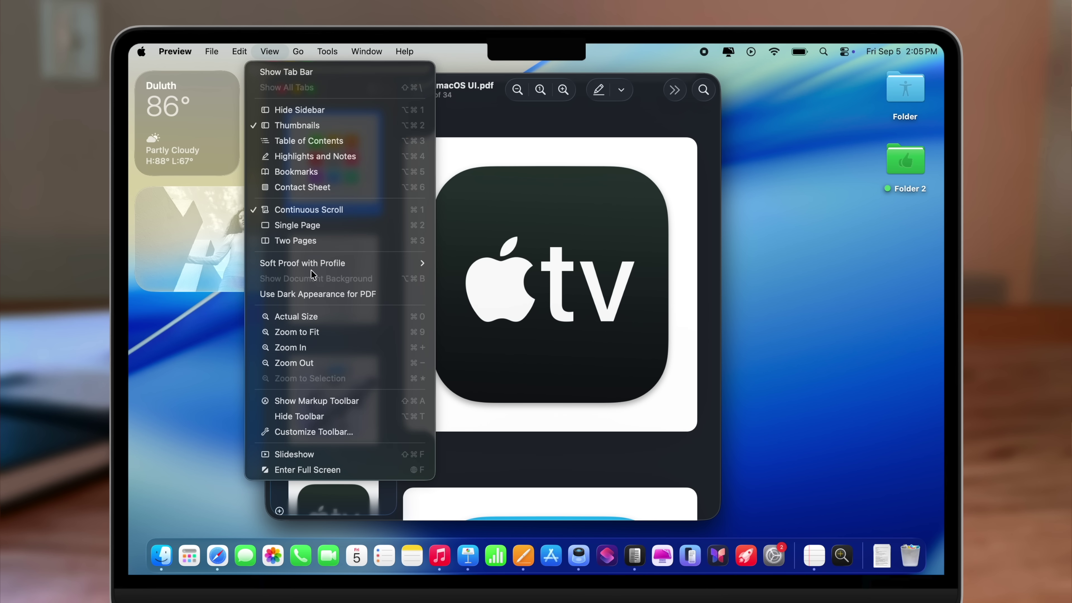
left_click(383, 294)
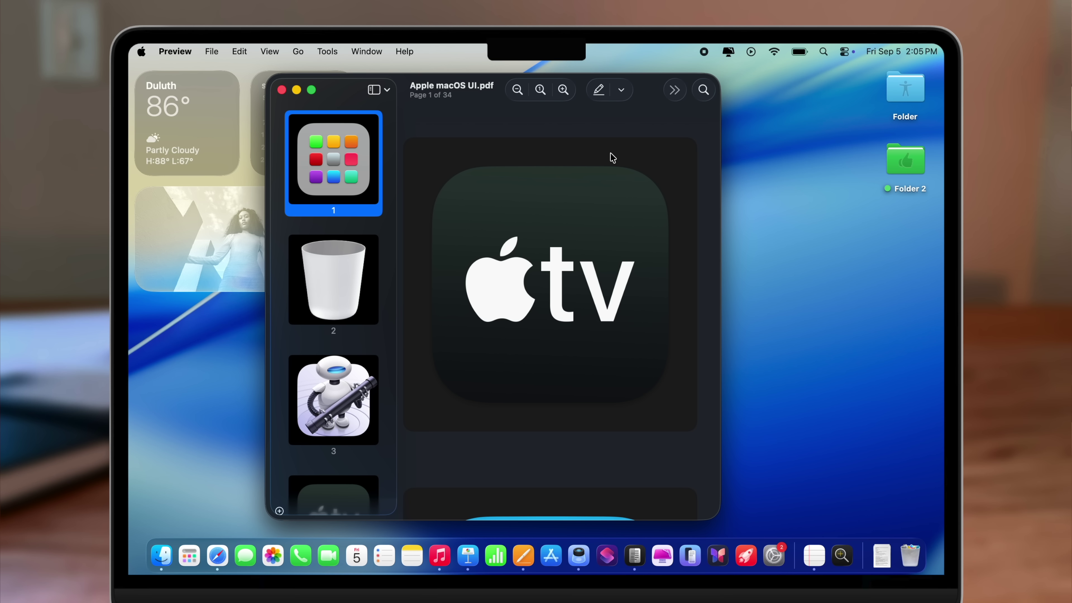
left_click(838, 57)
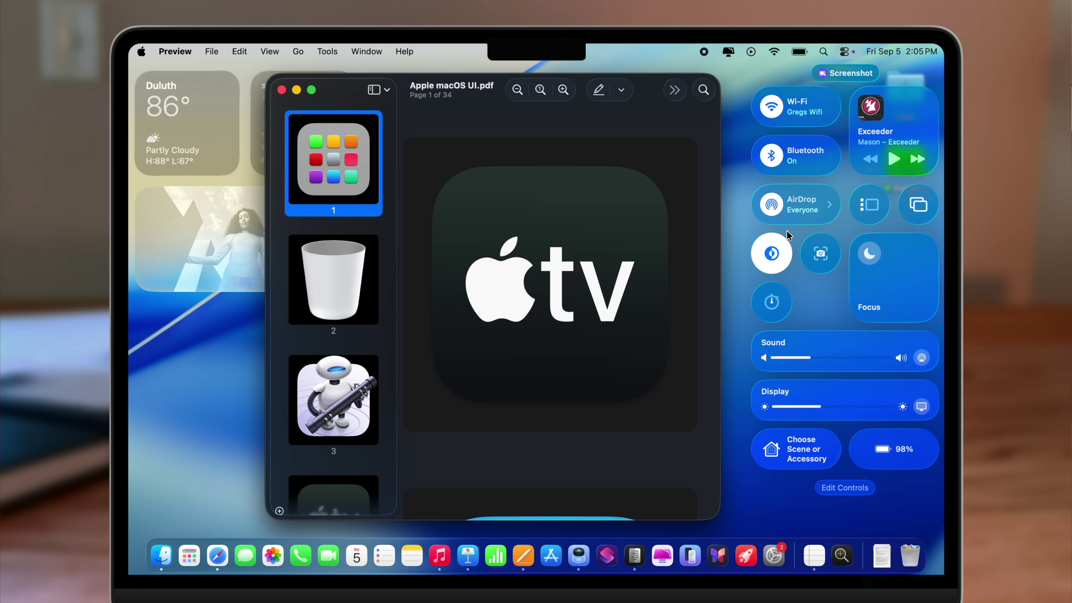
left_click(779, 256)
left_click(602, 134)
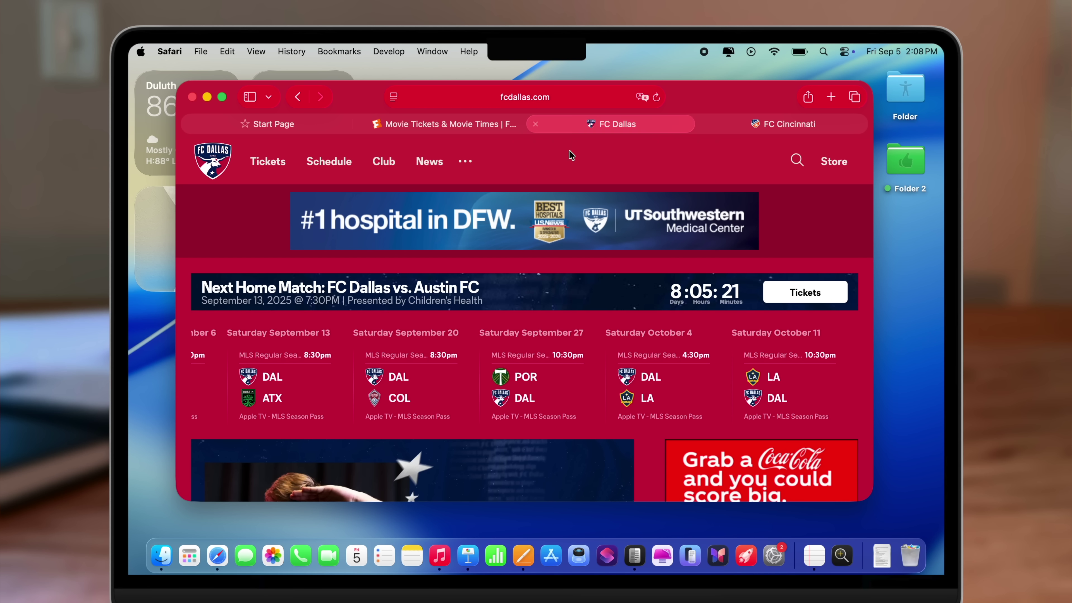
Switch through the Movie Tickets, FC Dallas, FC Cincinnati, Movie Tickets and Start Page tabs
key("super+comma")
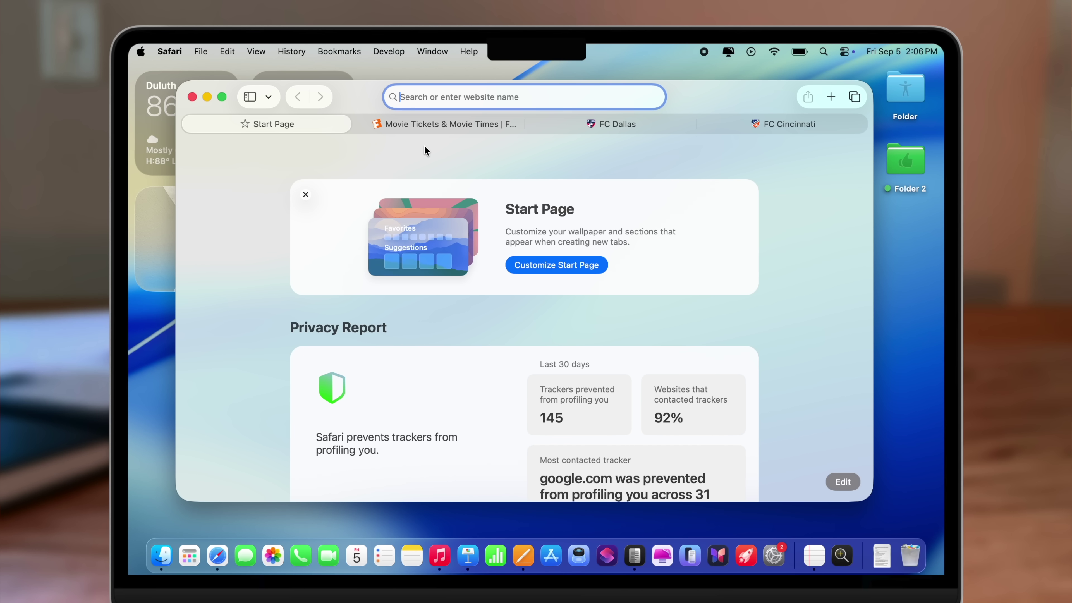
left_click(427, 123)
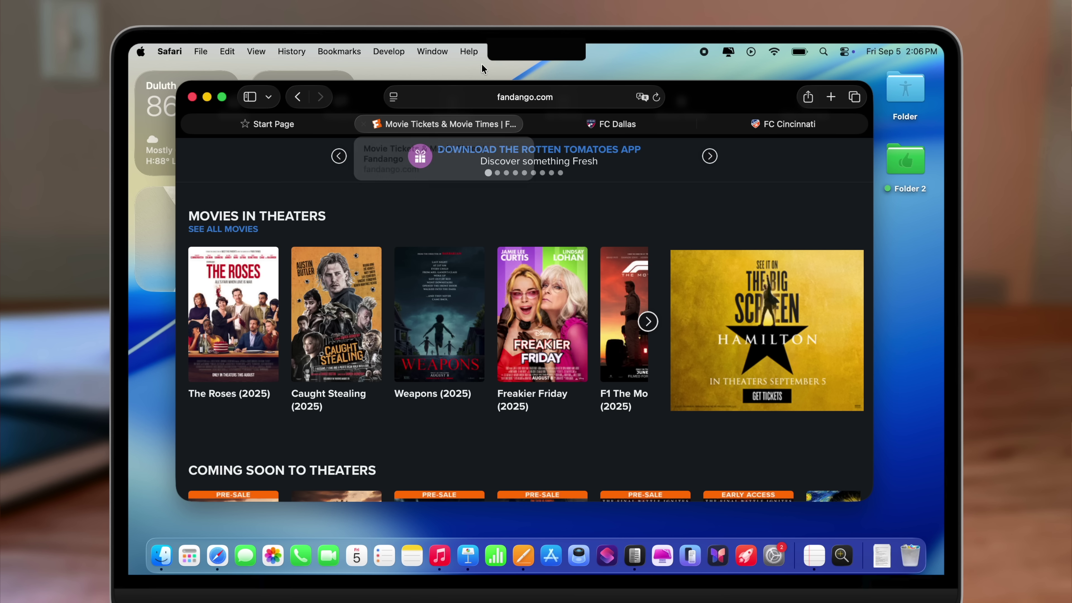
left_click(621, 126)
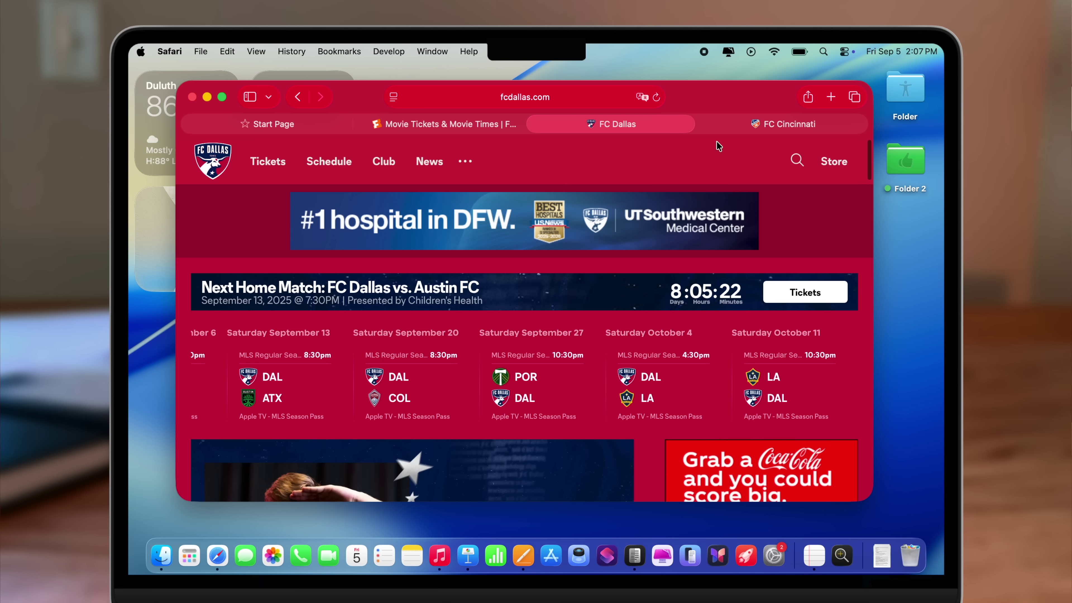
left_click(775, 126)
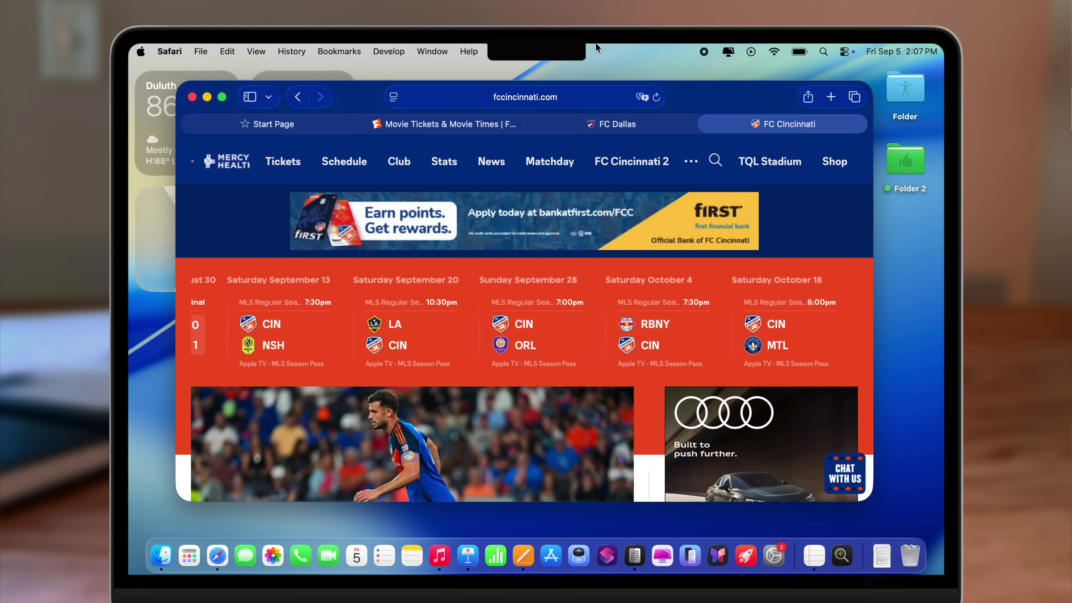
left_click(416, 126)
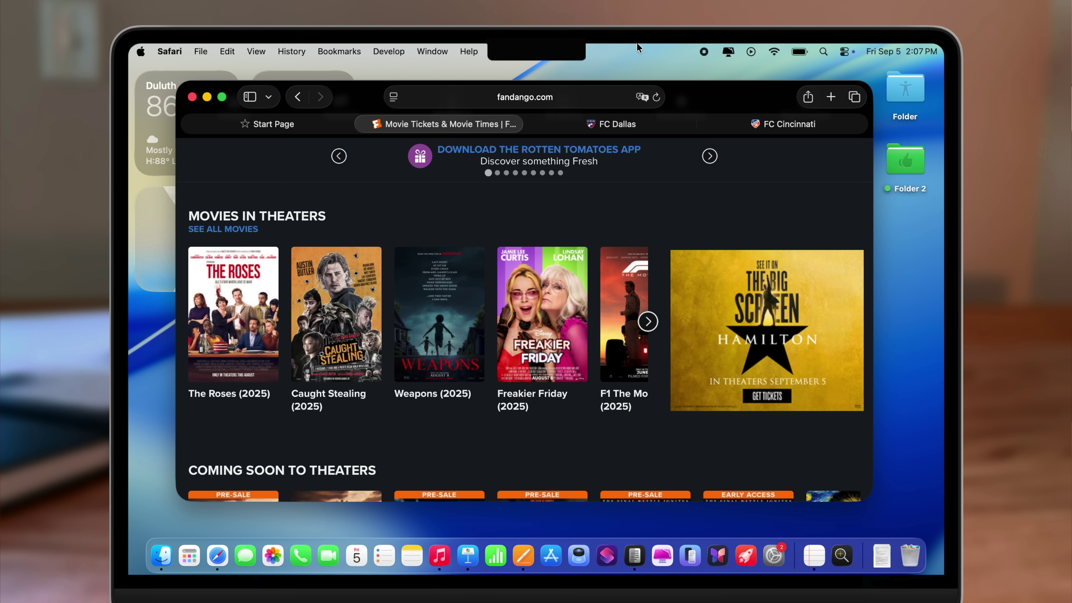
left_click(306, 124)
On the FC Dallas tab, toggle Settings > Tabs > Show color in tab bar off and on
left_click(583, 127)
key("super+comma")
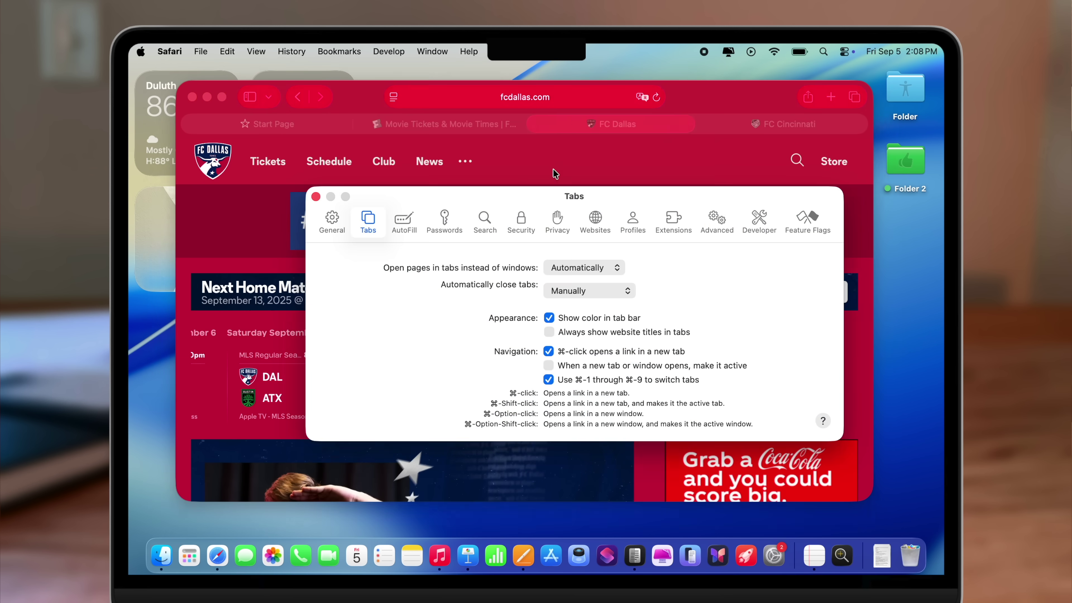
left_click(549, 318)
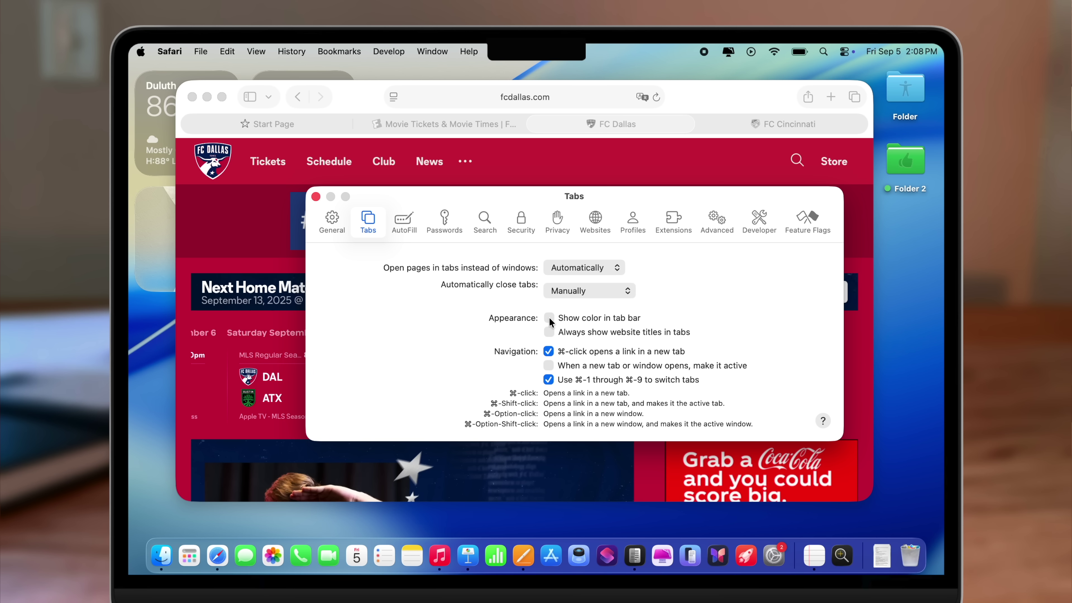
left_click(549, 318)
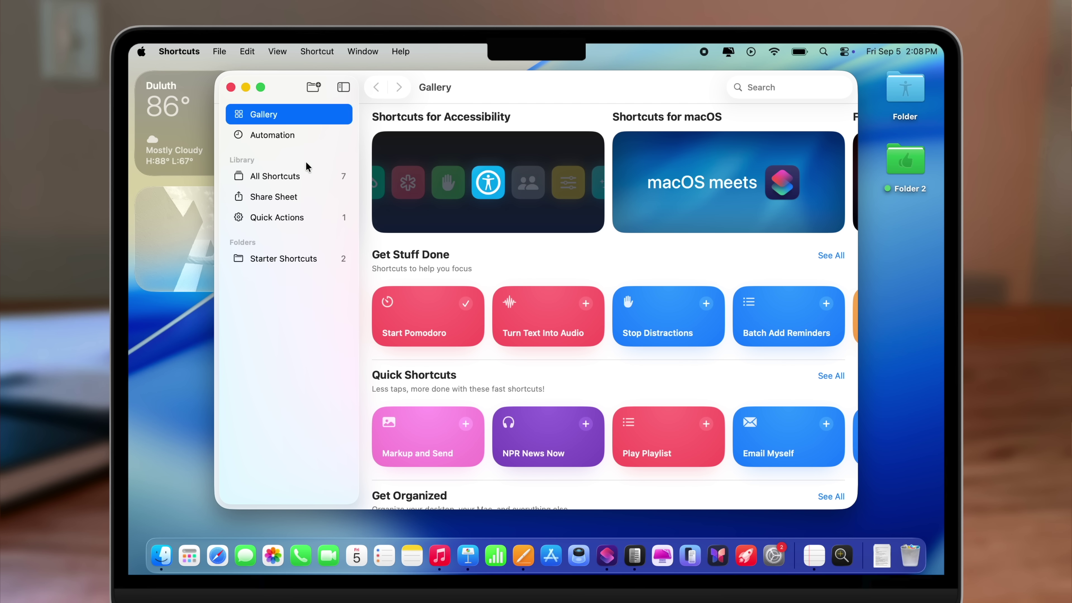
Start a new automation in Shortcuts and scroll through its list of triggers
left_click(288, 136)
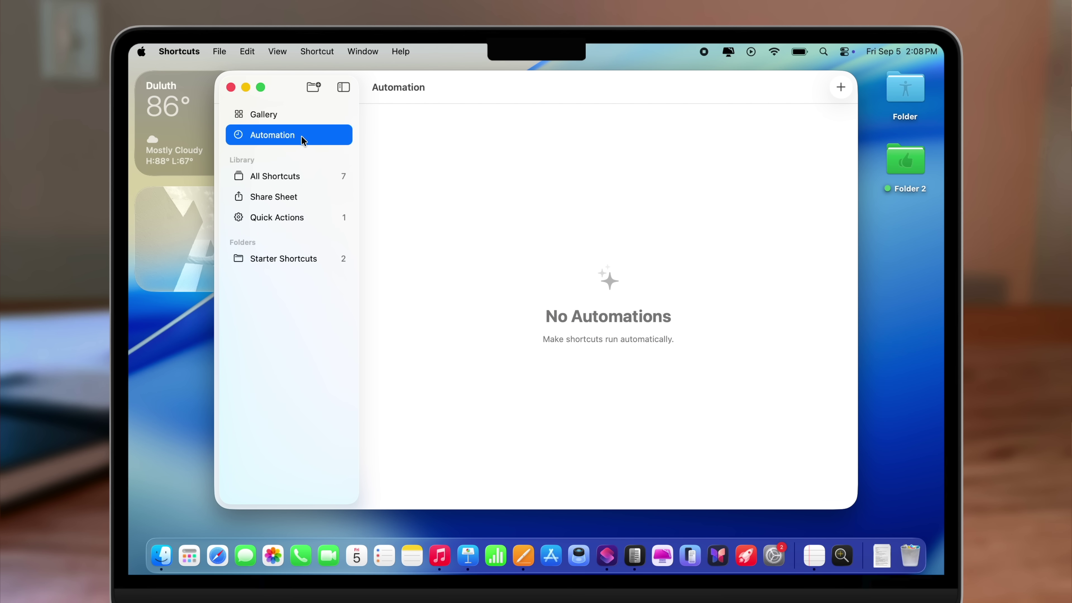
left_click(842, 88)
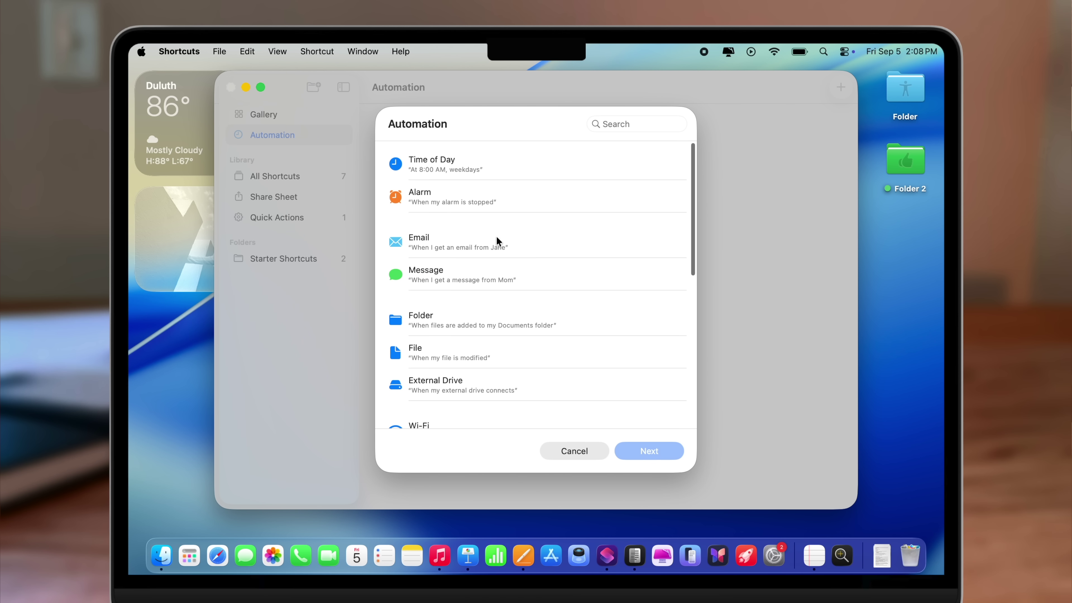
scroll(497, 240, "down", 1)
scroll(497, 241, "down", 4)
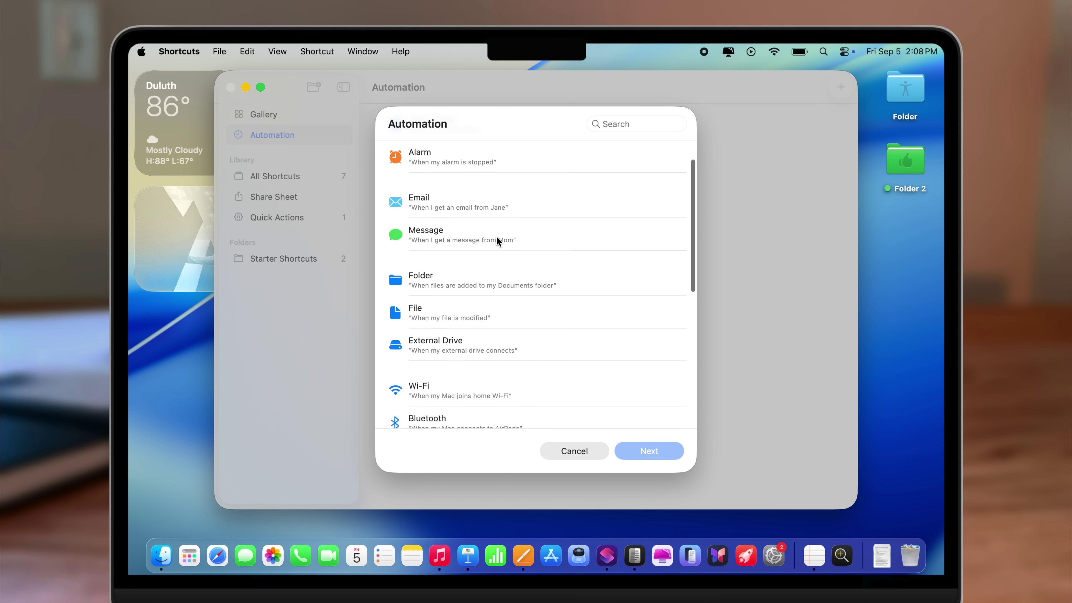
scroll(496, 236, "up", 5)
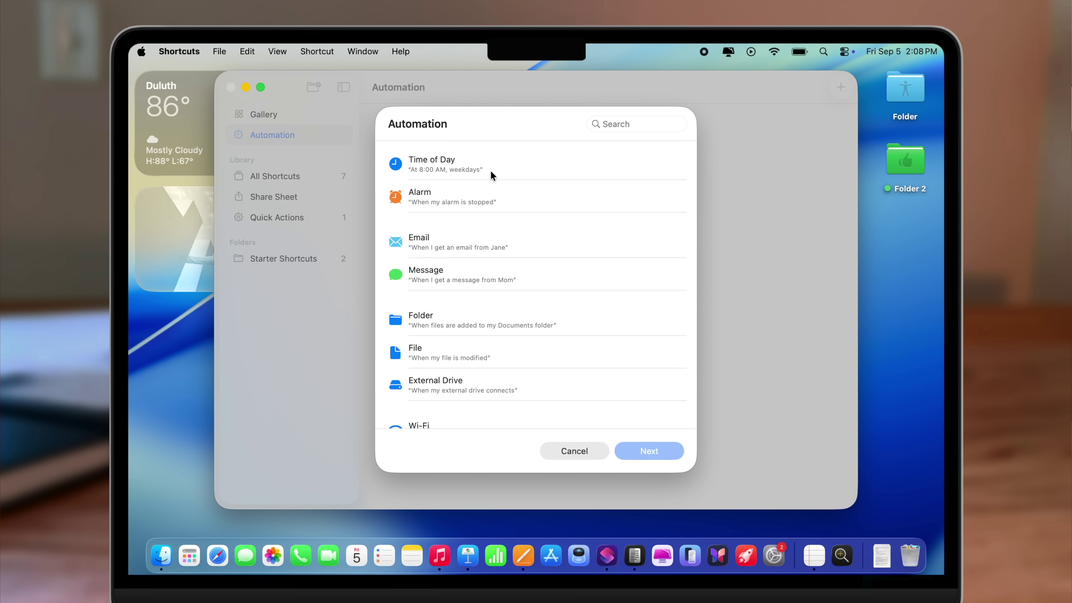
scroll(476, 172, "down", 3)
scroll(512, 186, "down", 2)
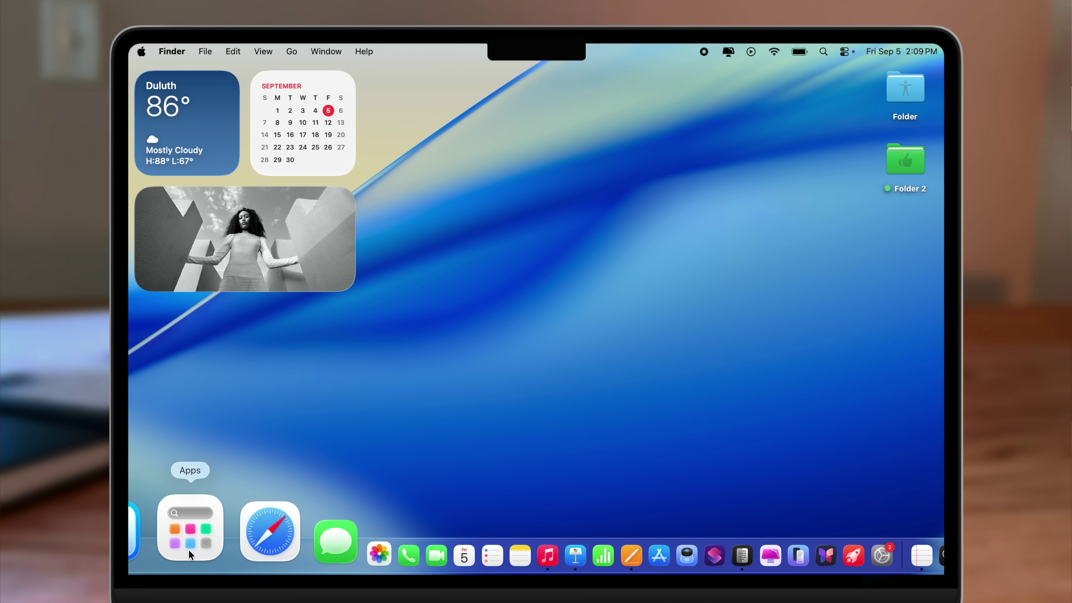
Scroll through the Applications grid from the Dock, close it, and open Spotlight with Cmd+Space
left_click(188, 549)
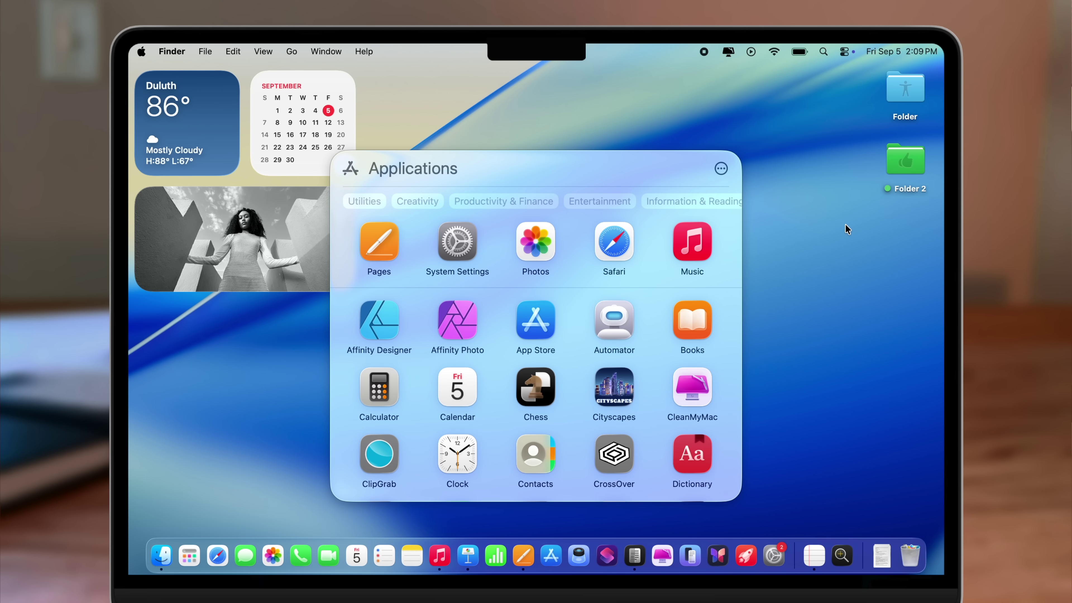
scroll(575, 367, "down", 15)
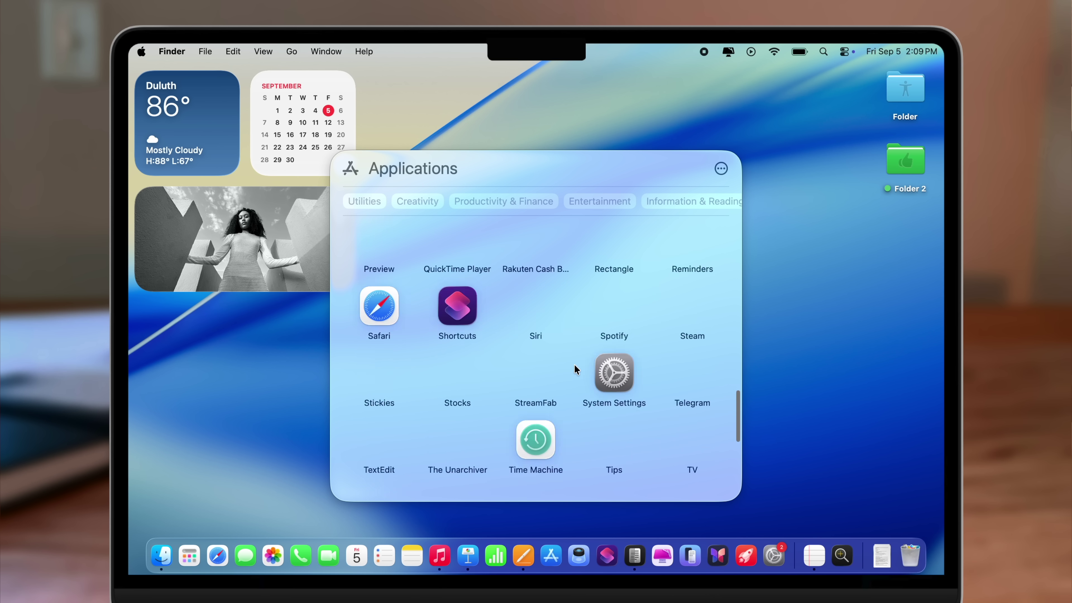
scroll(575, 368, "up", 5)
scroll(575, 369, "up", 10)
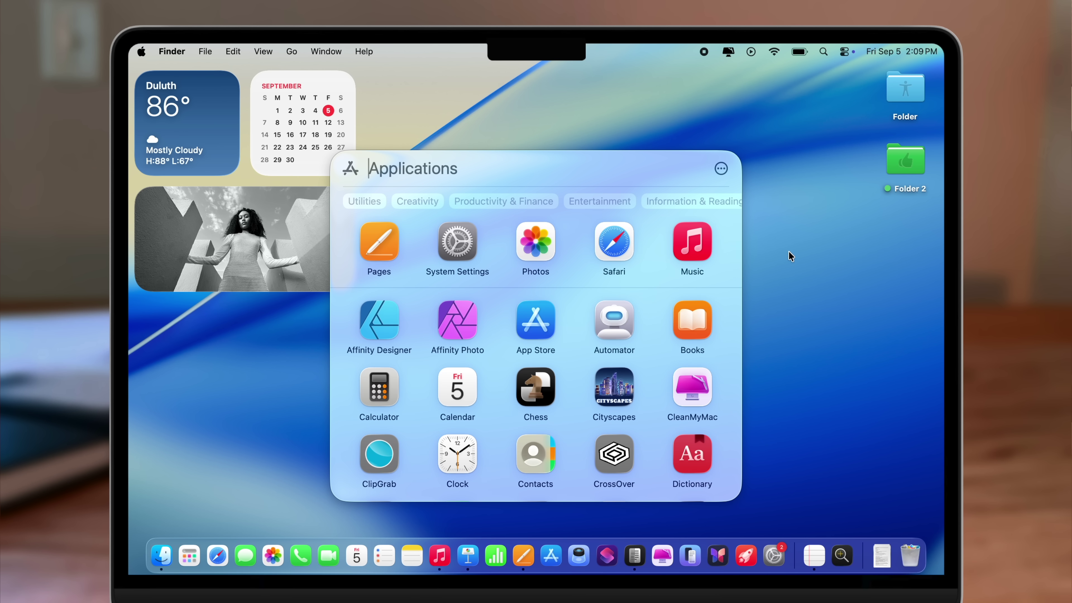
left_click(768, 279)
key("super+space")
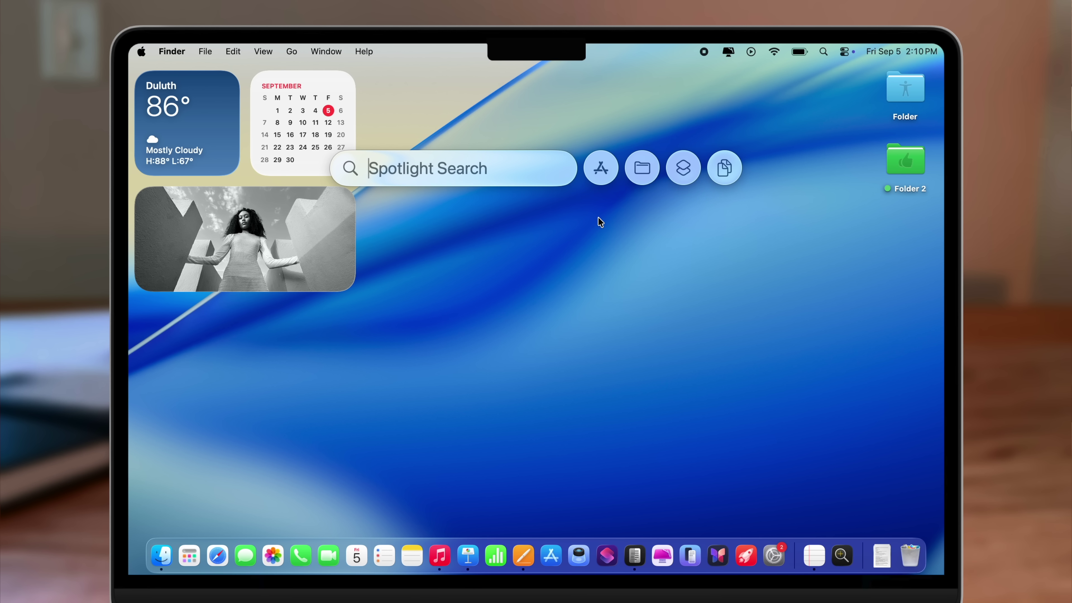
type("news")
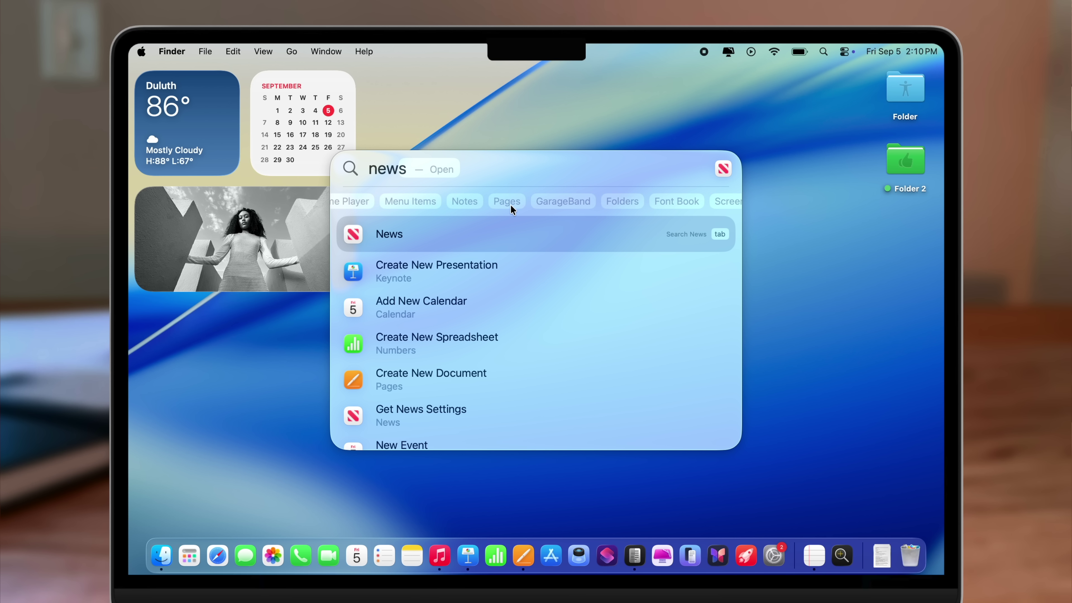
left_click(508, 201)
key("BackSpace")
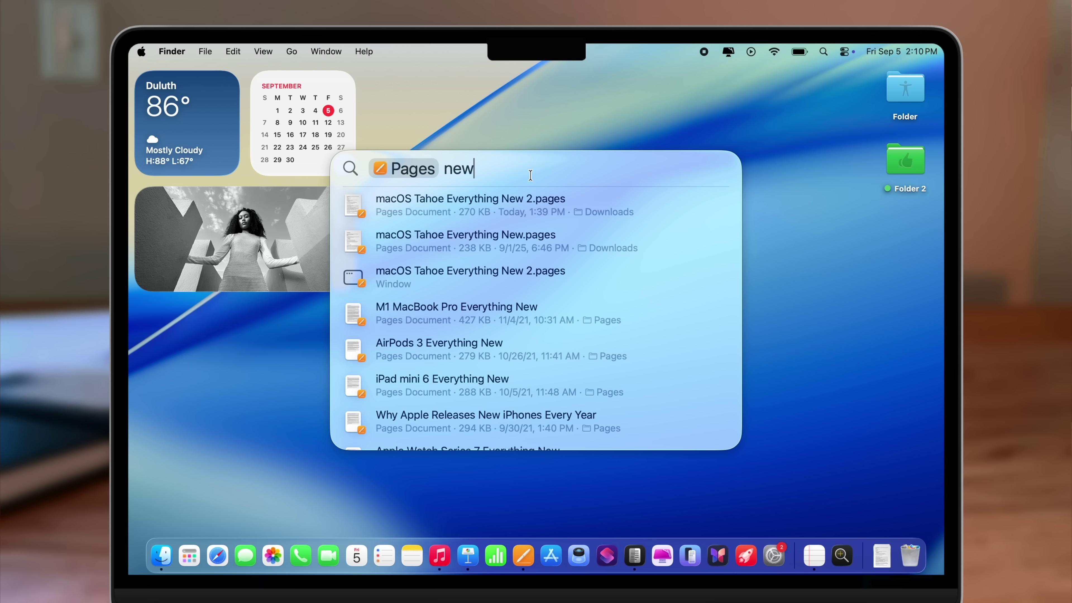
key("Escape")
mouse_move(671, 154)
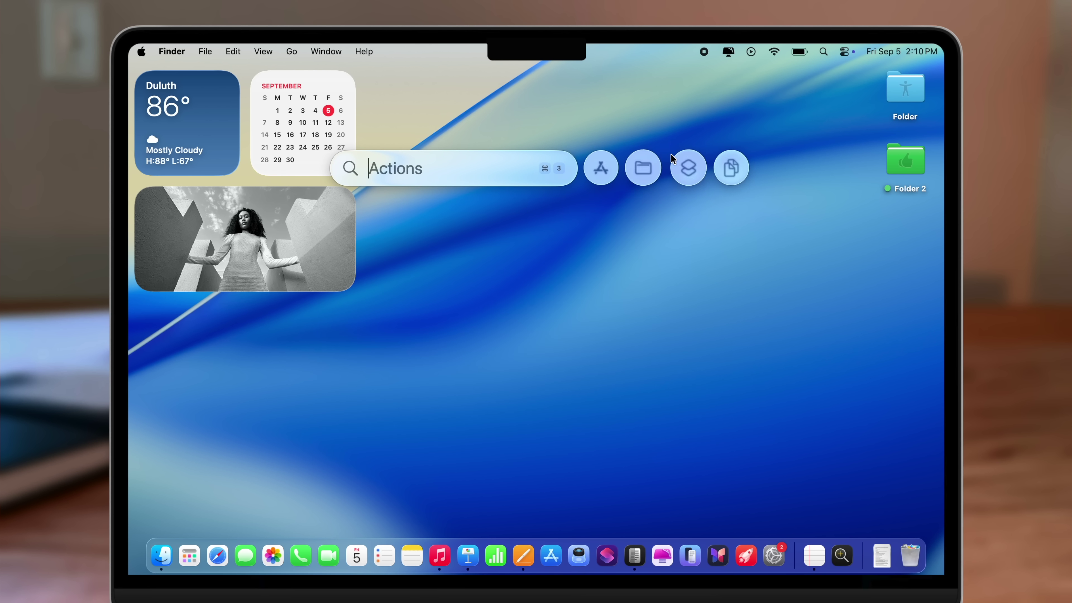
left_click(604, 174)
key("Escape")
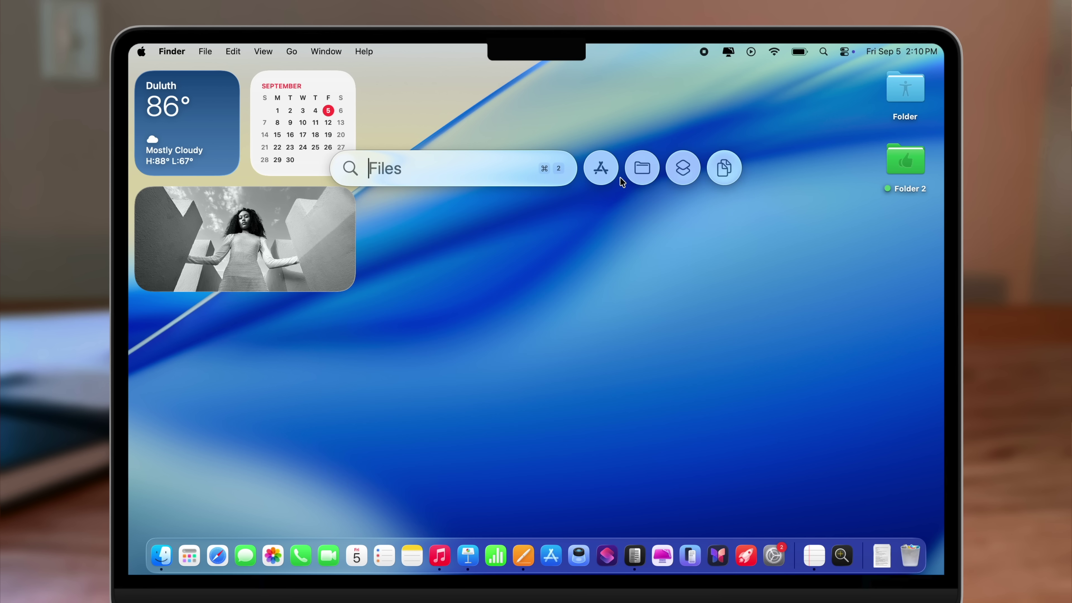
left_click(642, 168)
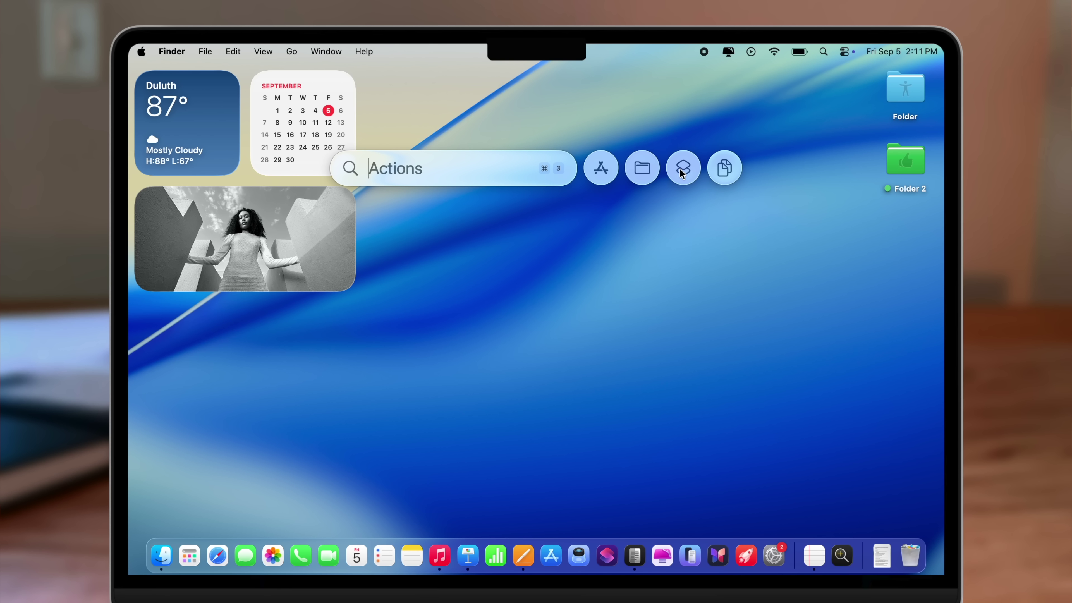
Assign the quick keys 'nn' to the Create Note action in Spotlight's Actions list
left_click(683, 171)
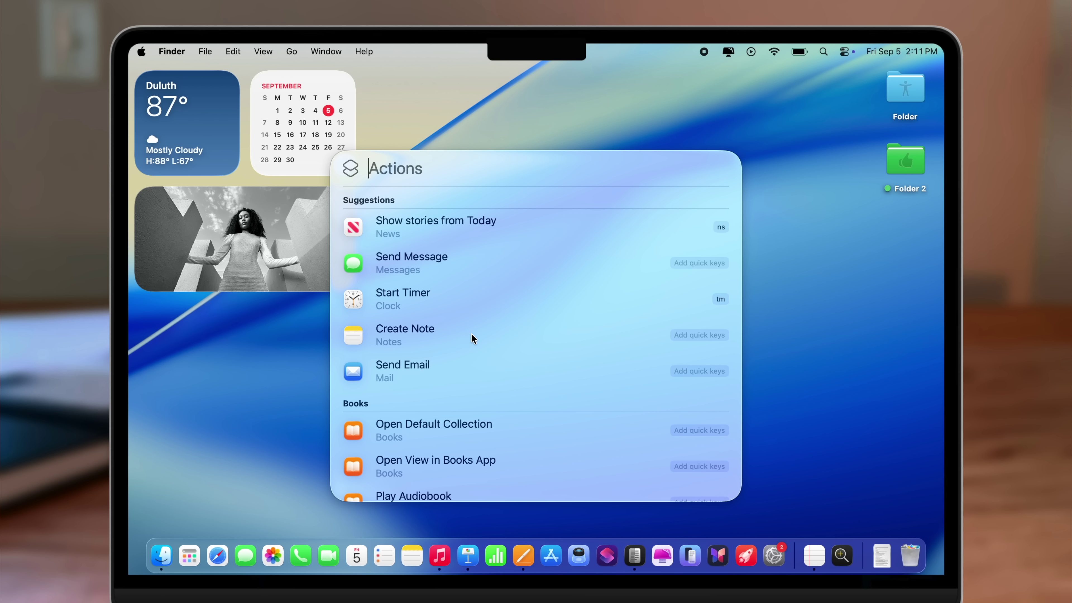
left_click(678, 334)
type("nn")
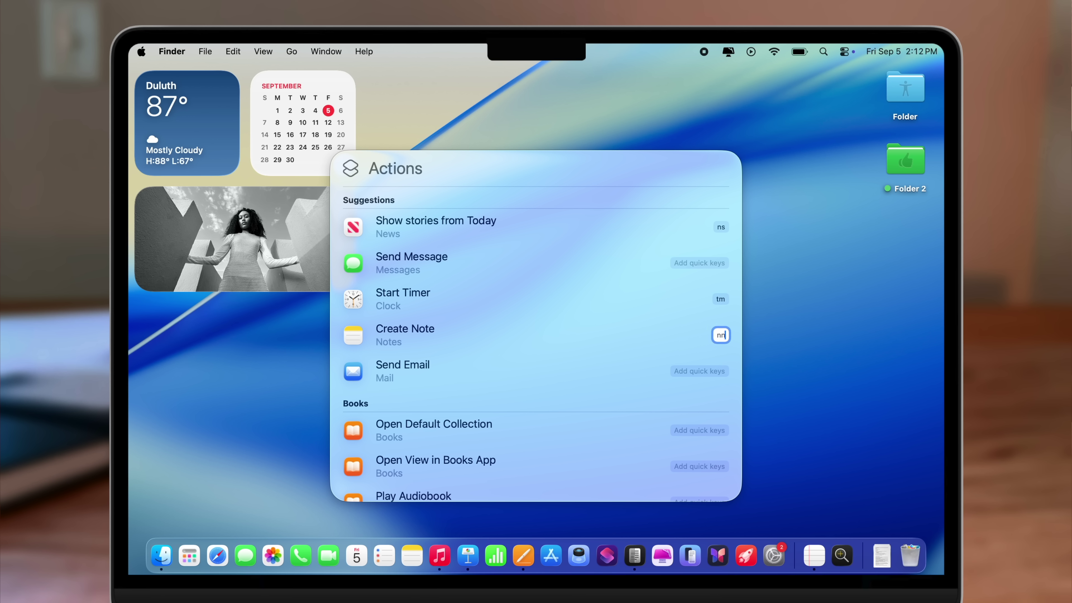
key("Return")
Use the nn quick keys to create a 'video idea' note in the Notes folder
type("nn")
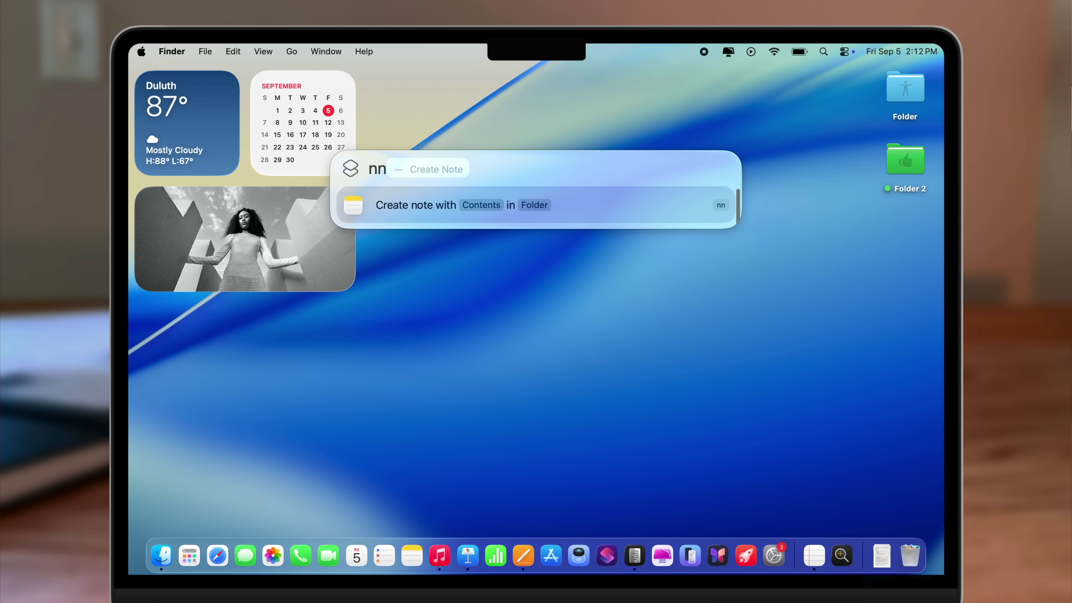
key("Return")
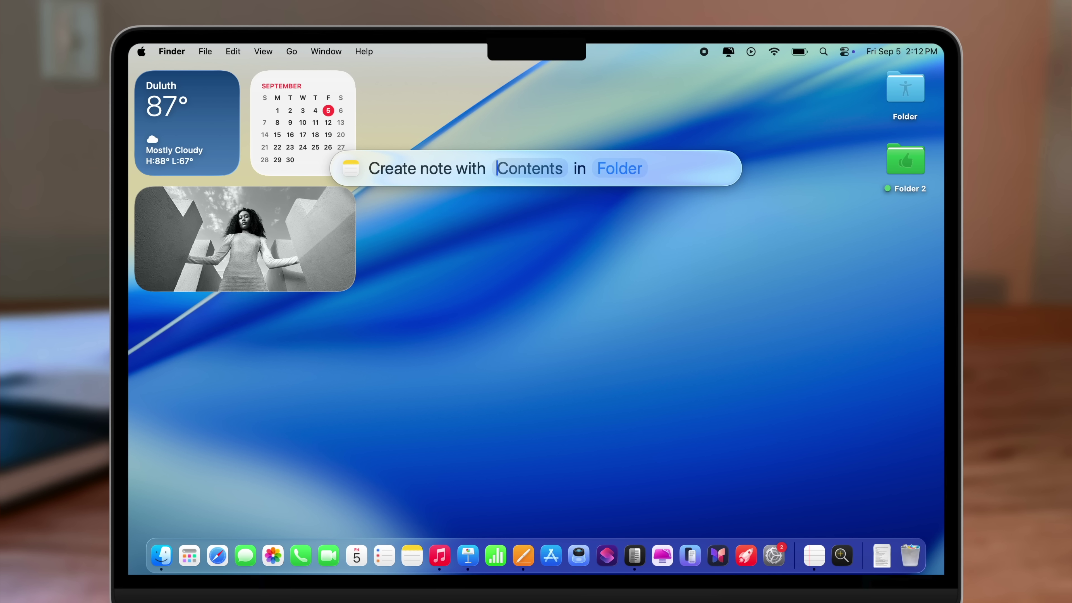
type("vi")
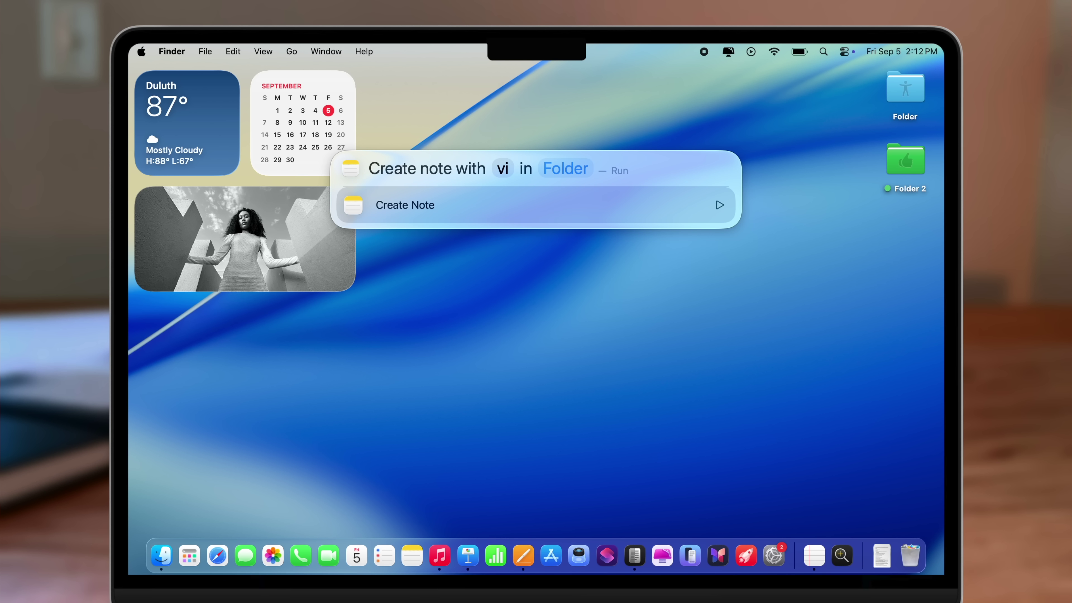
type("deo idea")
key("Tab")
left_click(414, 254)
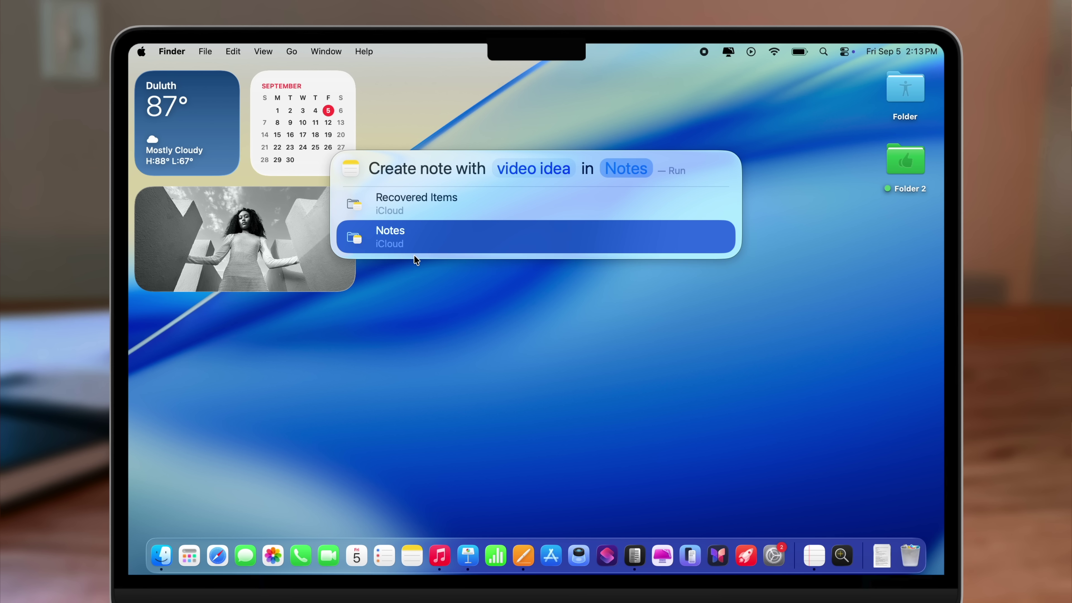
key("Return")
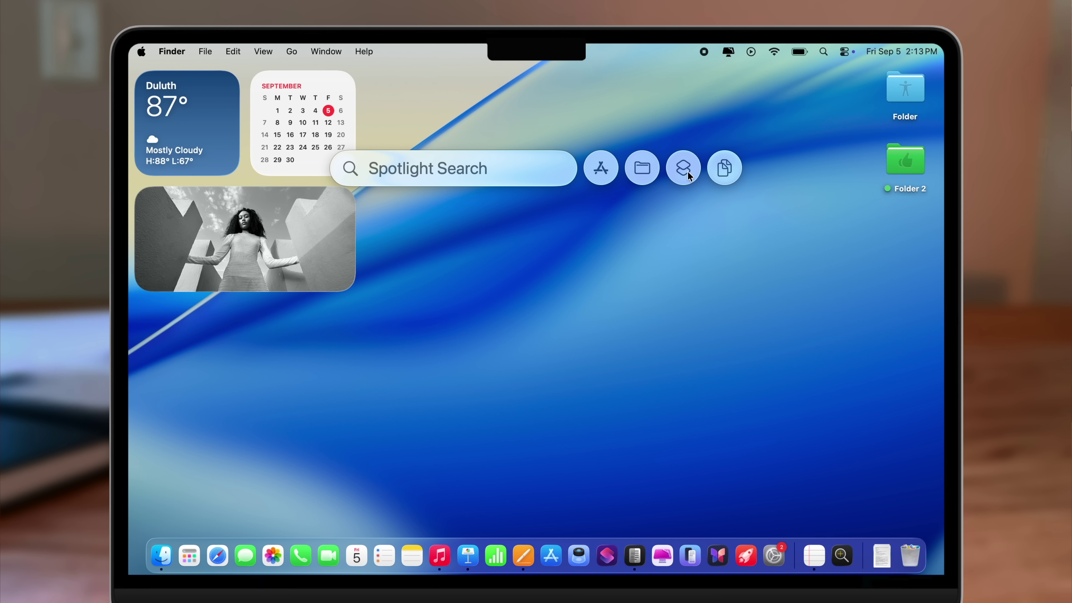
left_click(684, 166)
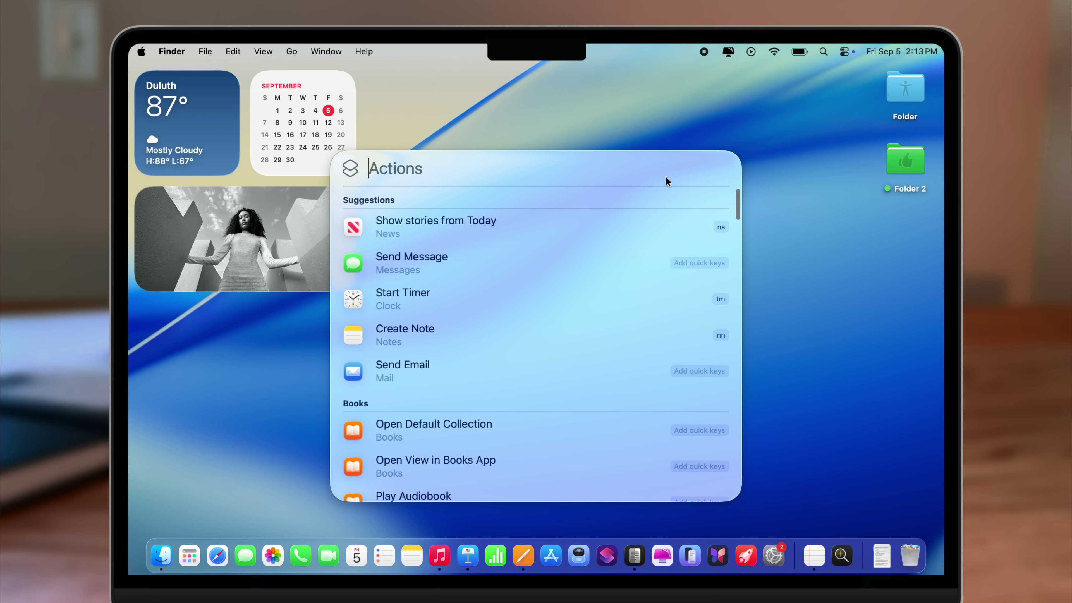
Scroll through all Spotlight actions, close the list, and reopen Spotlight on its Clipboard category
scroll(486, 261, "down", 1)
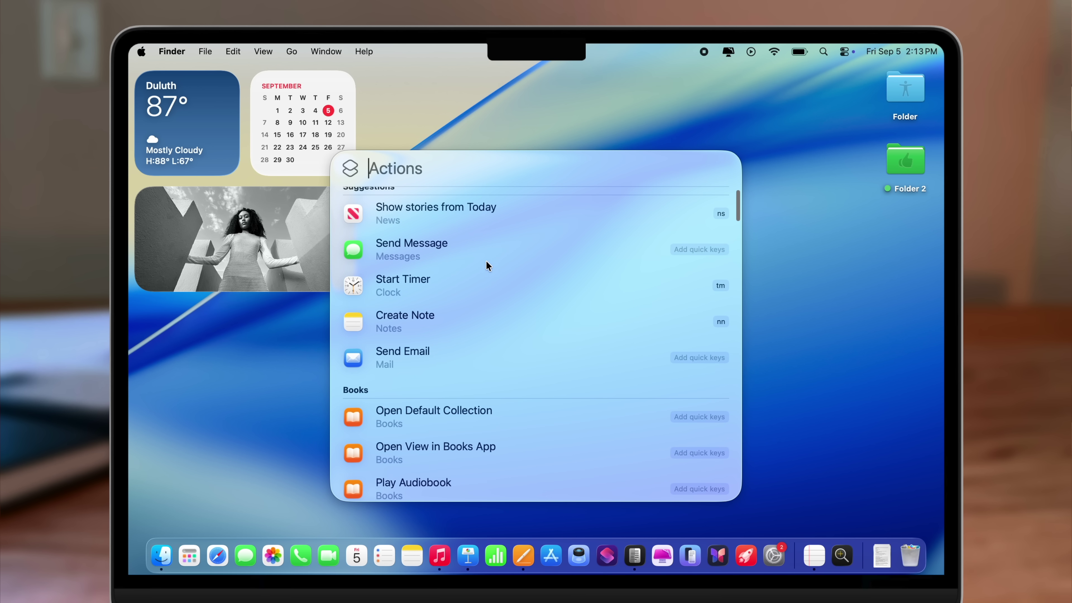
scroll(511, 213, "down", 6)
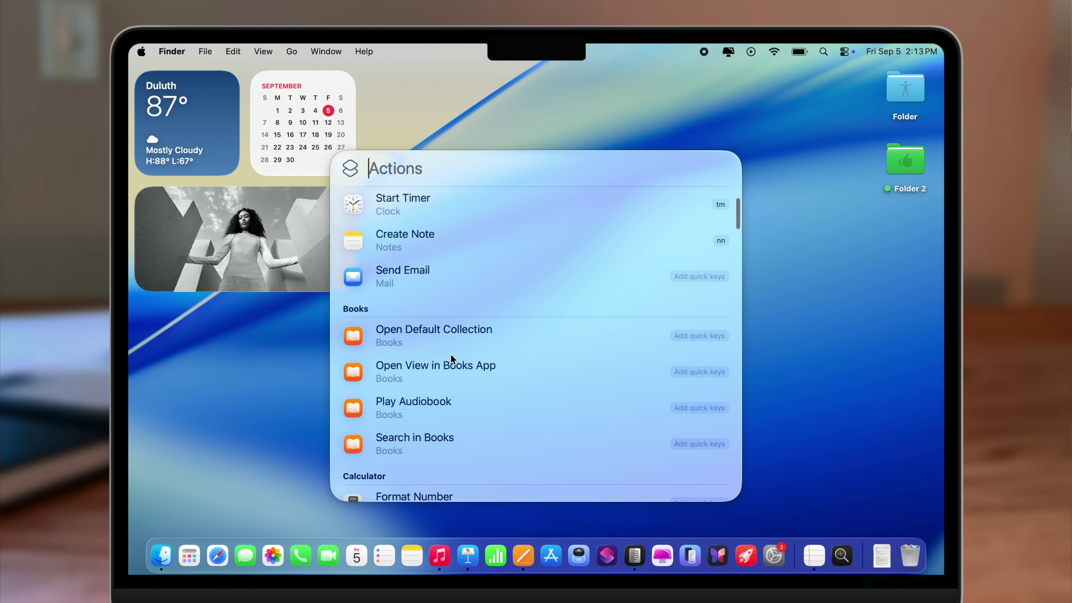
scroll(524, 322, "down", 8)
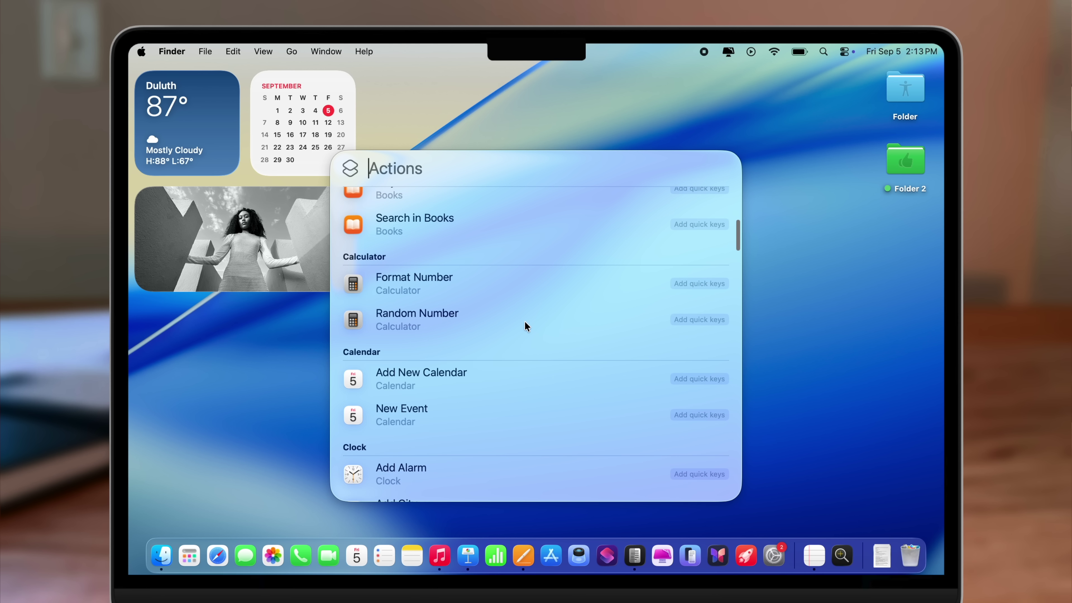
scroll(520, 342, "down", 1)
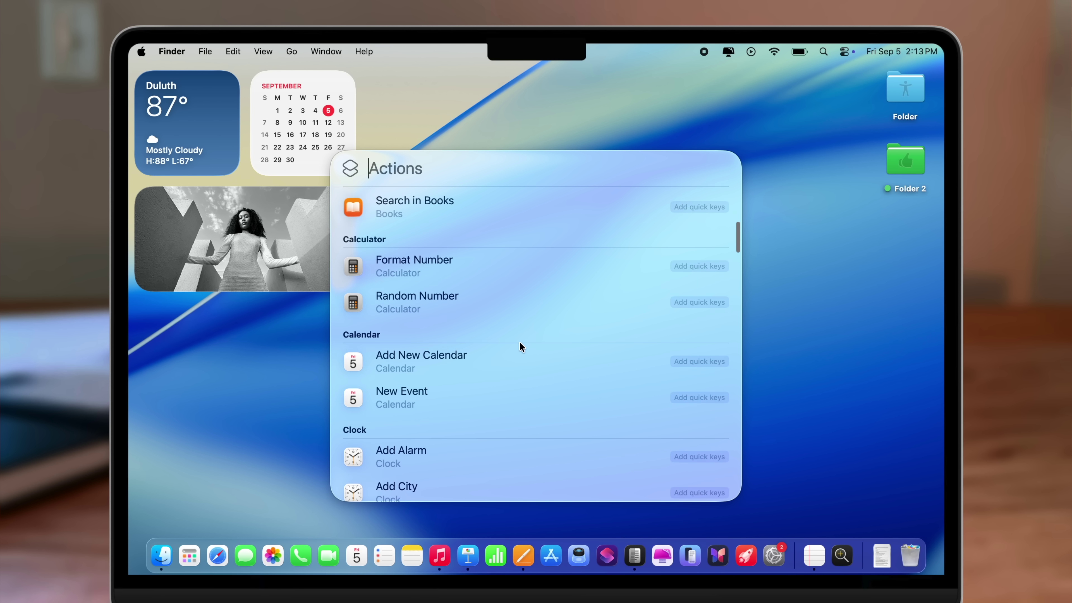
key("Escape")
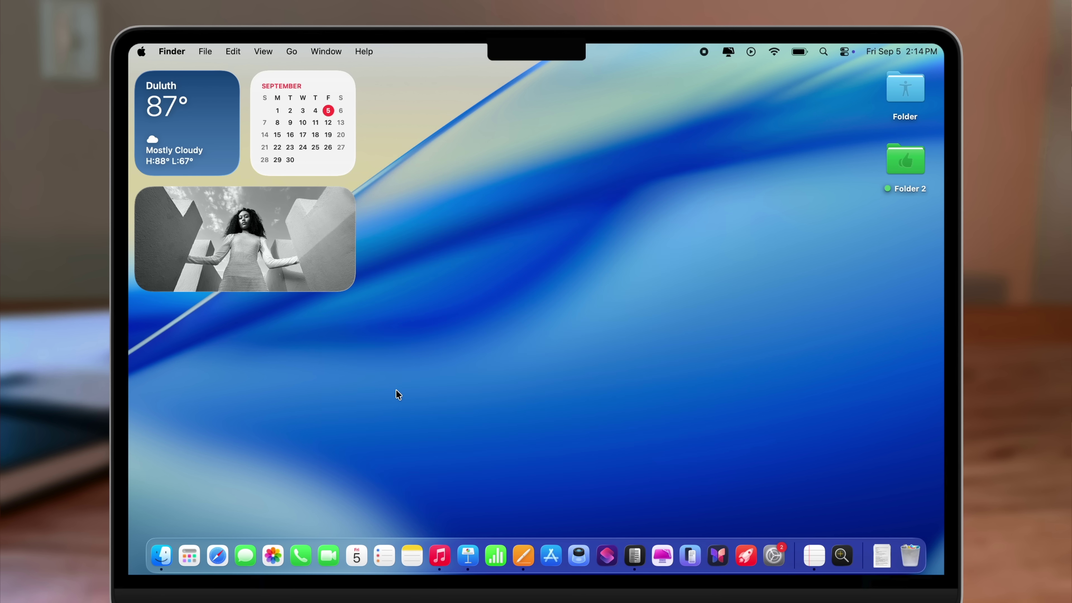
key("super+space")
left_click(682, 168)
Copy the words playing, week and opening from the movie page, then view them in Spotlight's clipboard history
left_click(723, 171)
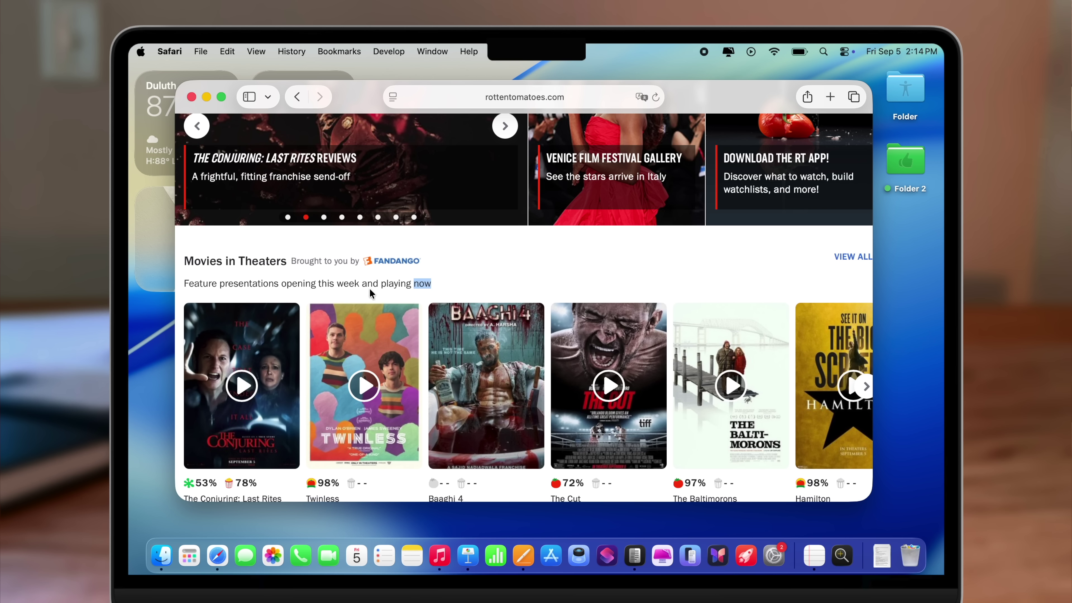
double_click(391, 285)
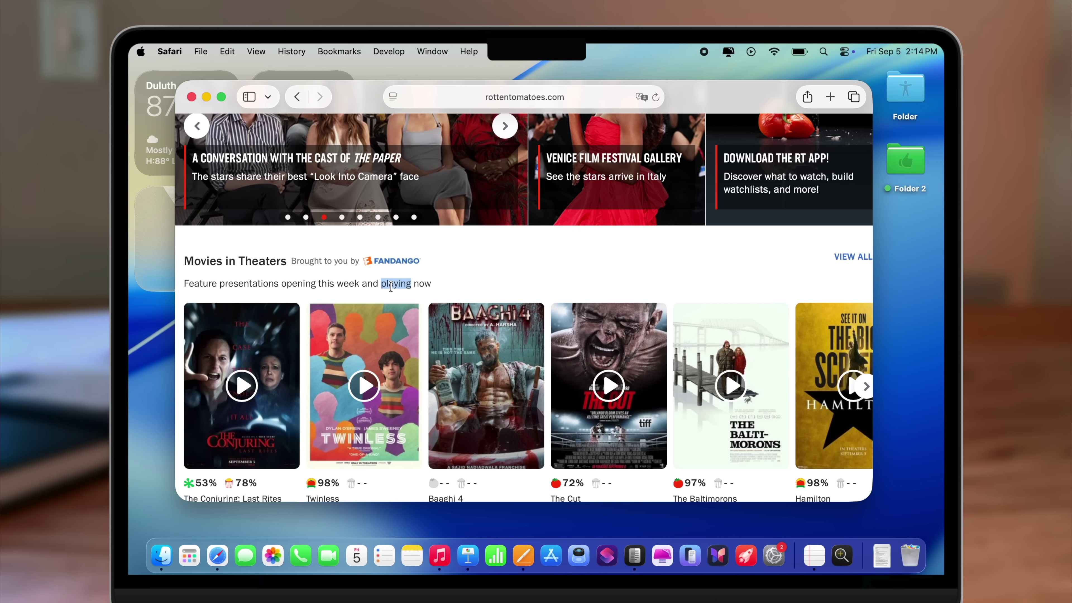
double_click(354, 286)
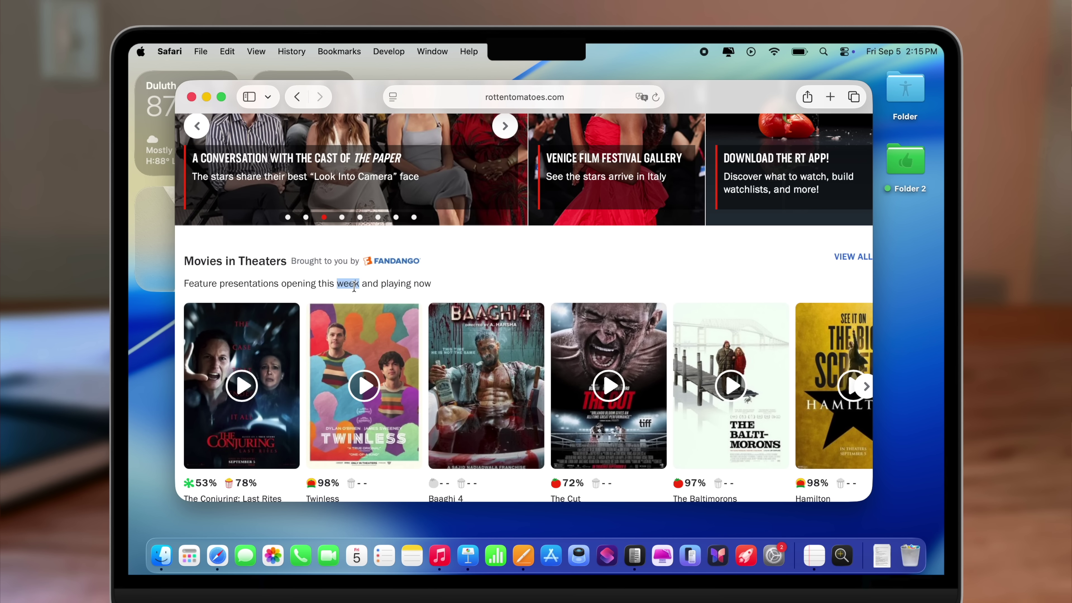
double_click(300, 284)
key("super+space")
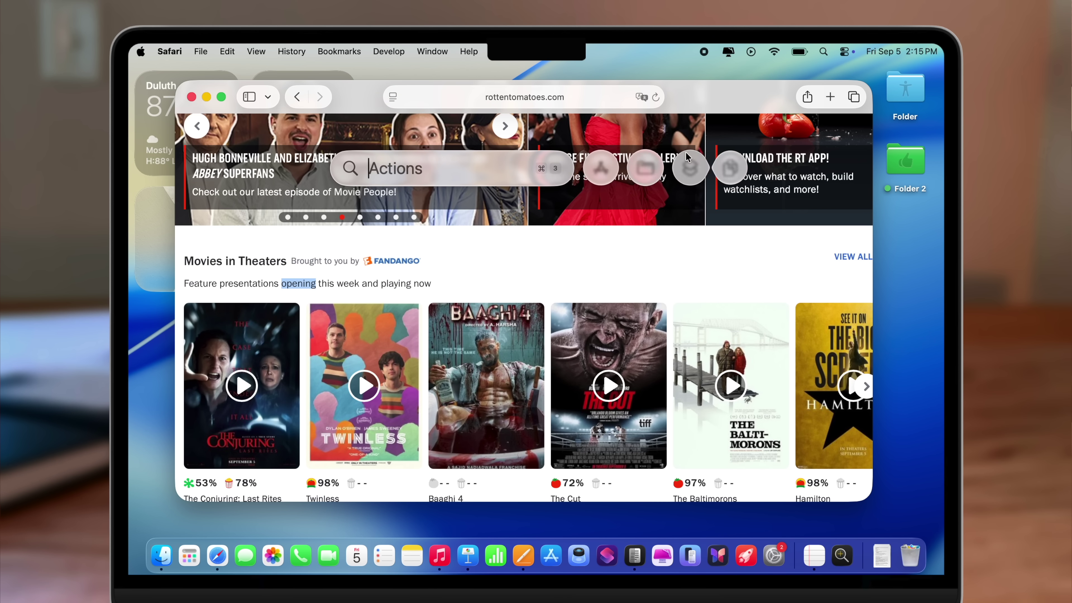
left_click(725, 167)
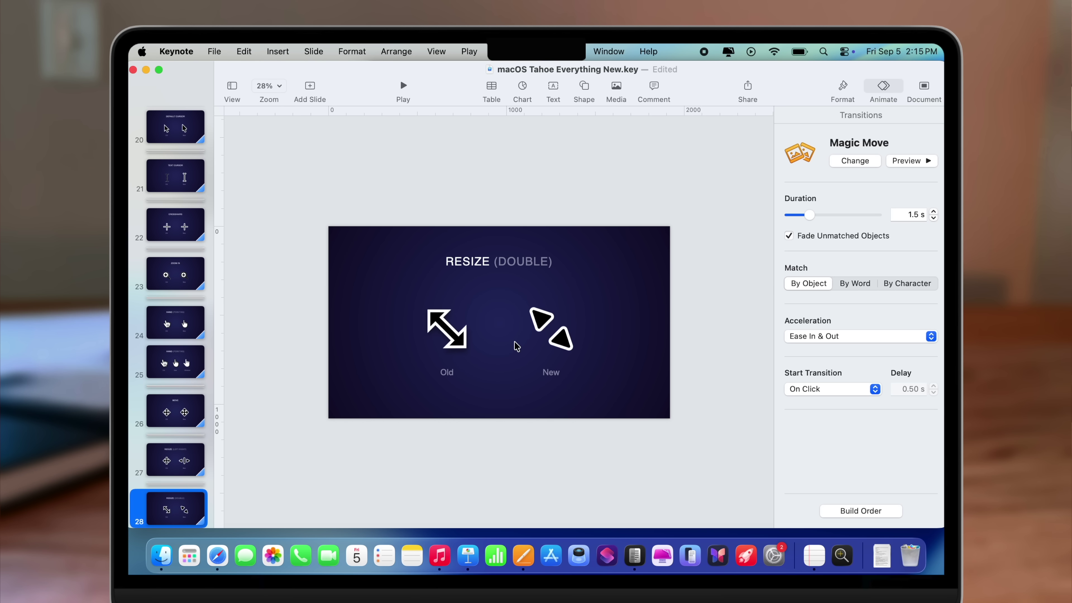
key("super+space")
left_click(723, 168)
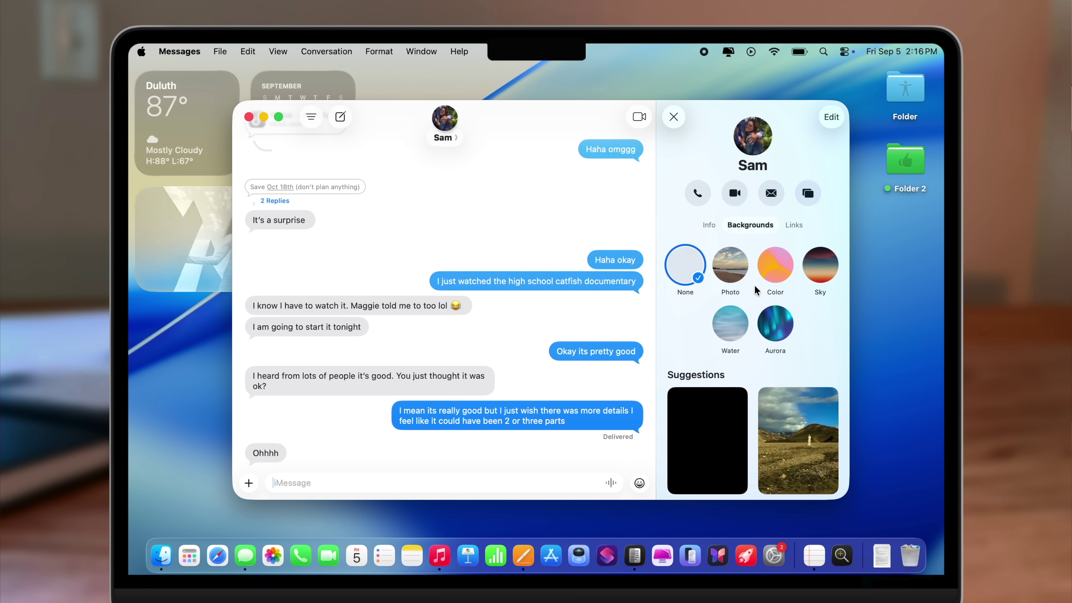
Set the beach photo with the Black & White filter as the conversation background
scroll(755, 286, "down", 1)
left_click(734, 229)
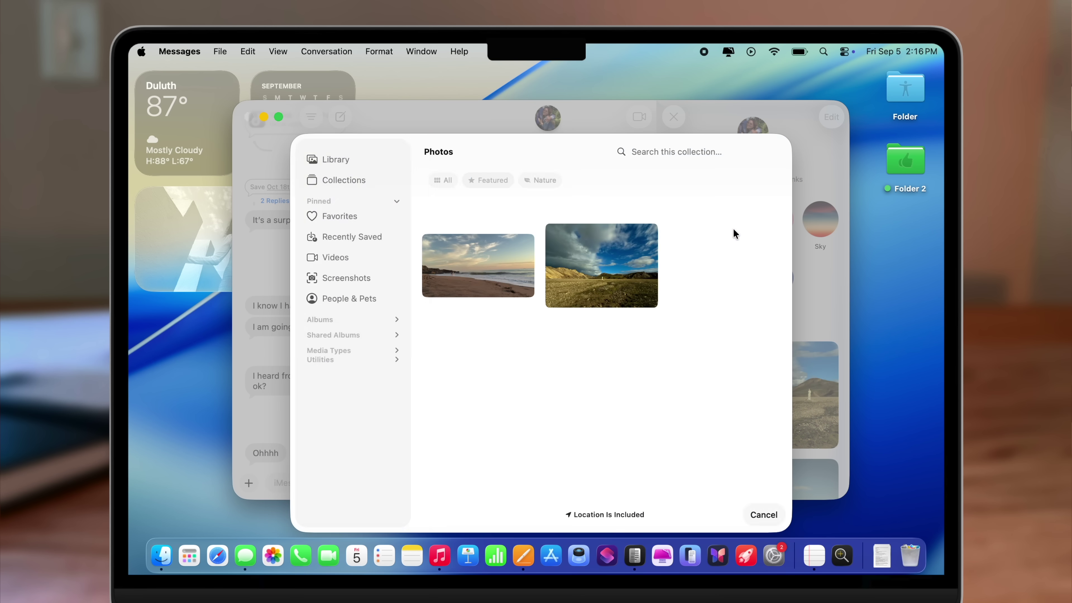
left_click(478, 264)
left_click(468, 513)
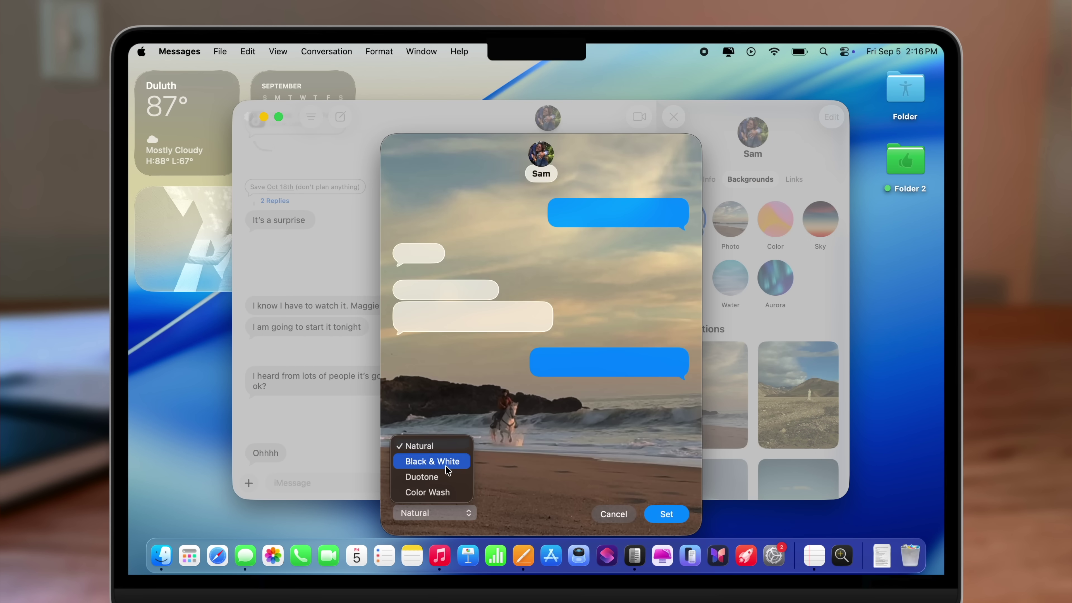
left_click(435, 461)
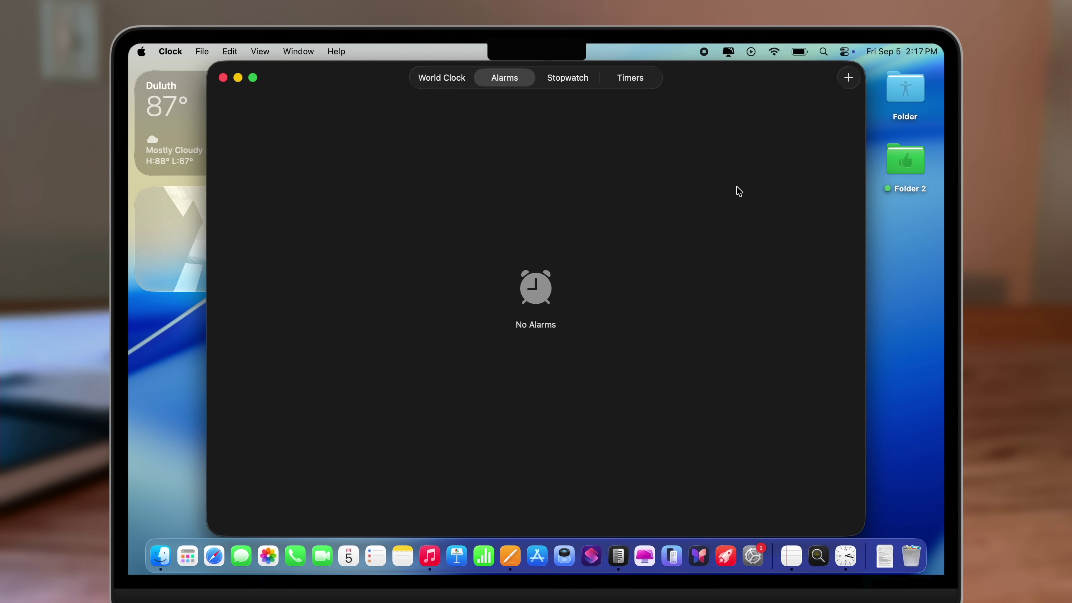
Add a new 2:17 PM alarm and show its 1–15 minute snooze duration options
left_click(850, 79)
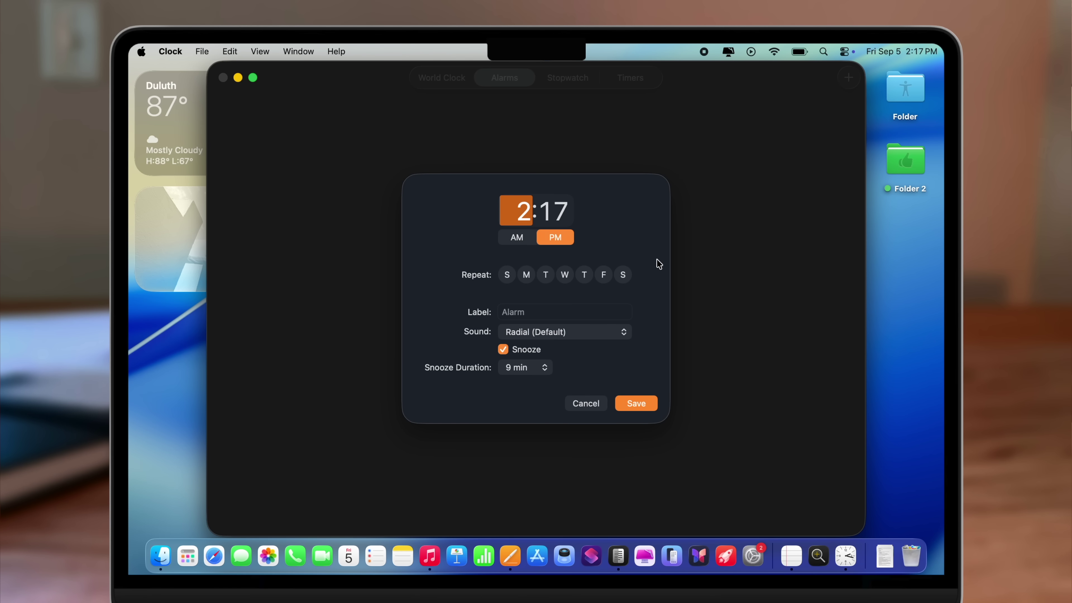
left_click(541, 374)
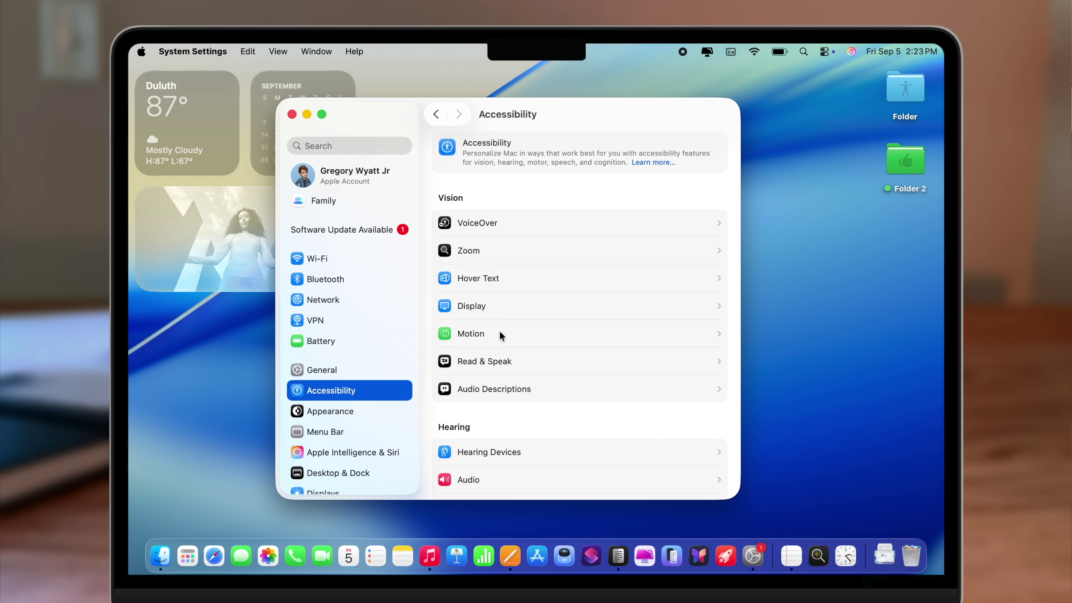
Enable Vehicle Motion Cues in Motion settings with orange, larger and more dots, then open Read & Speak
left_click(500, 336)
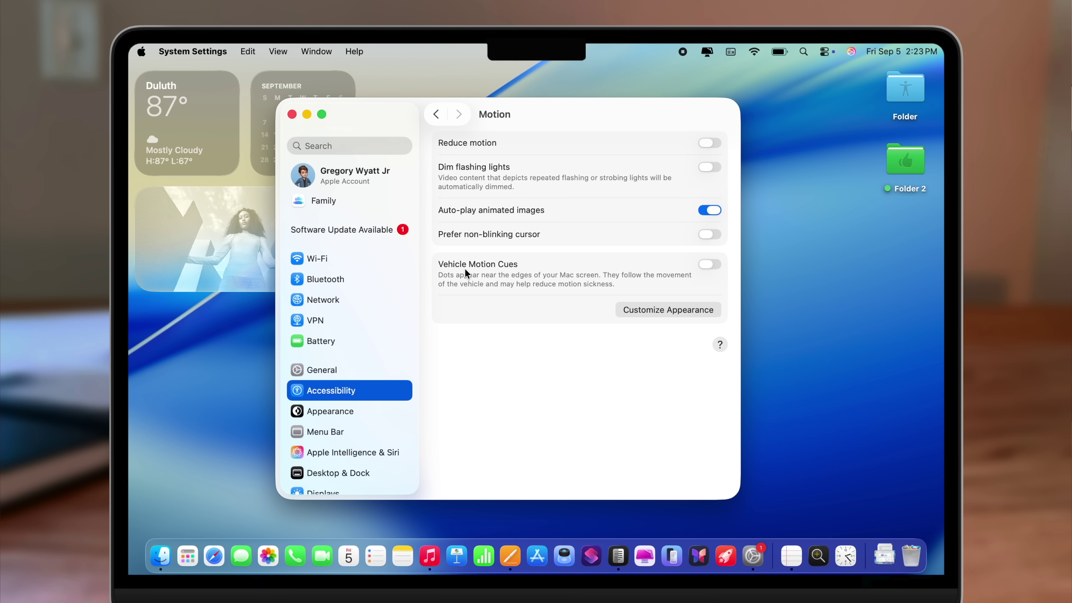
left_click(707, 266)
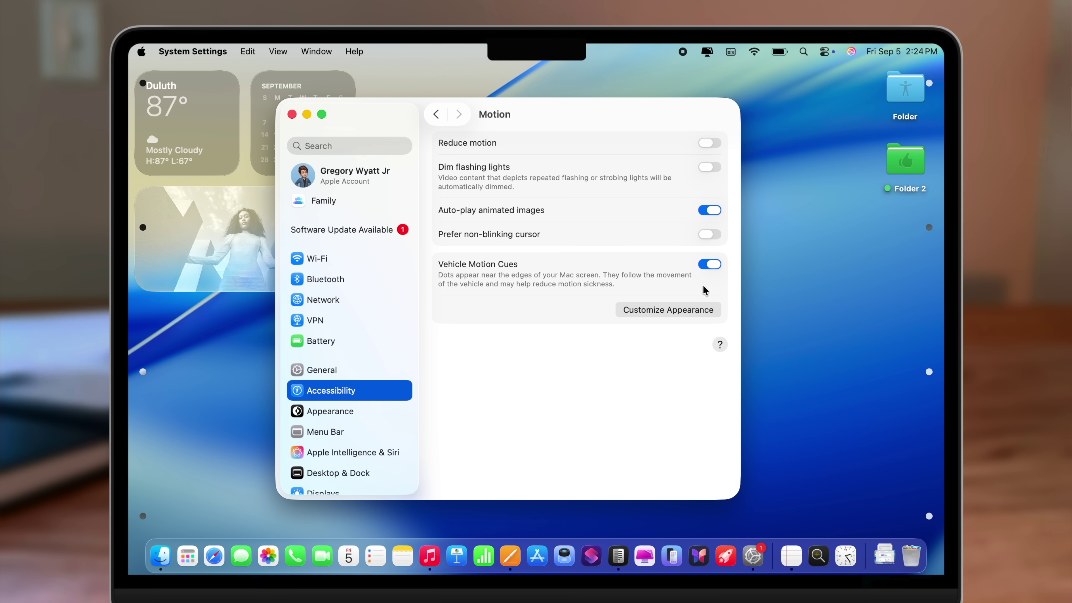
left_click(695, 311)
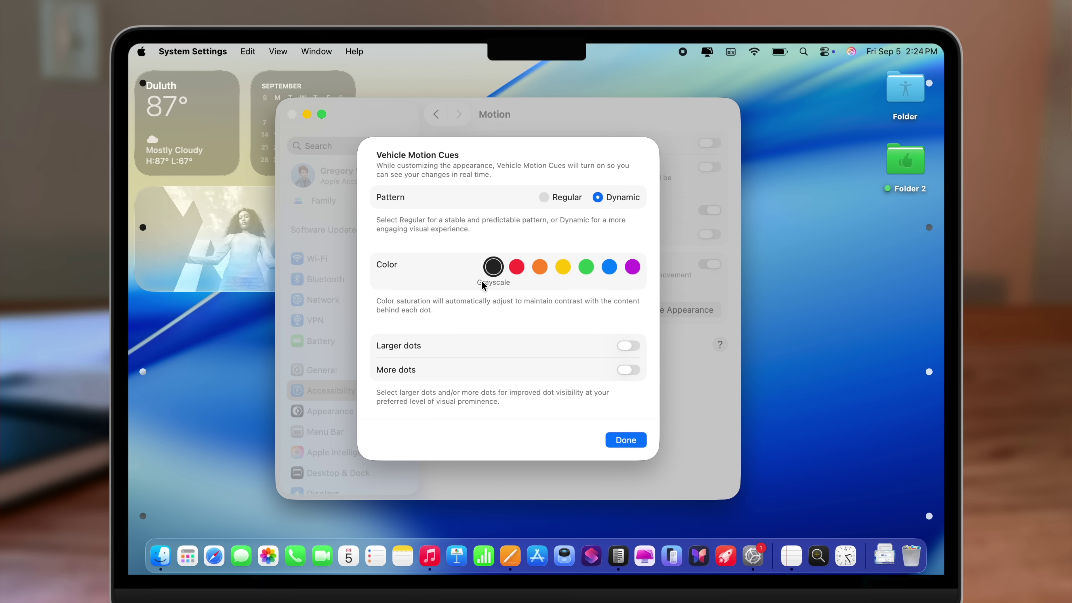
left_click(517, 272)
left_click(540, 268)
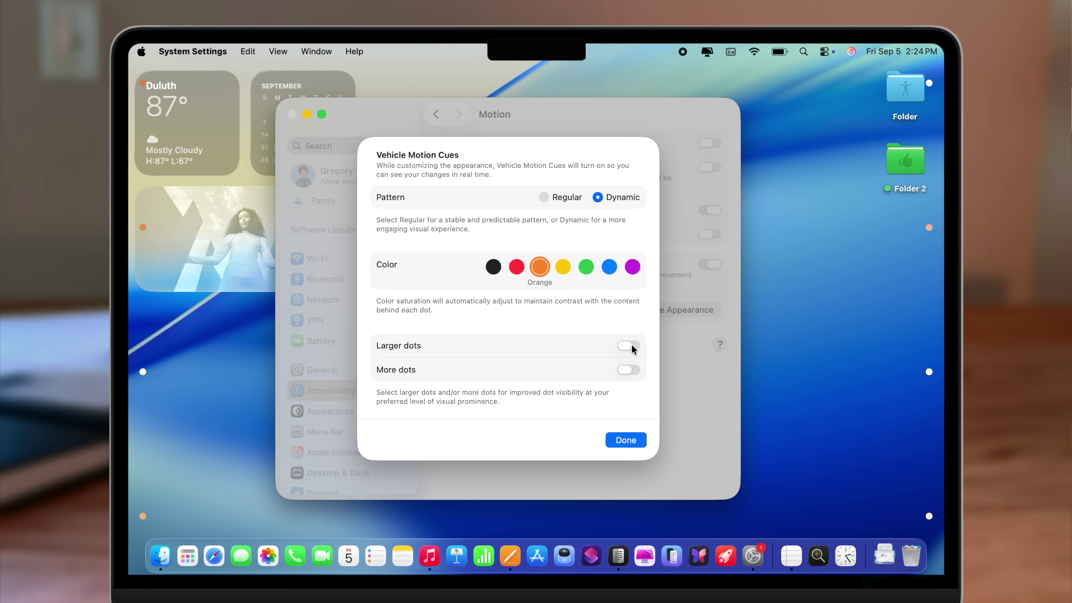
left_click(632, 347)
left_click(629, 371)
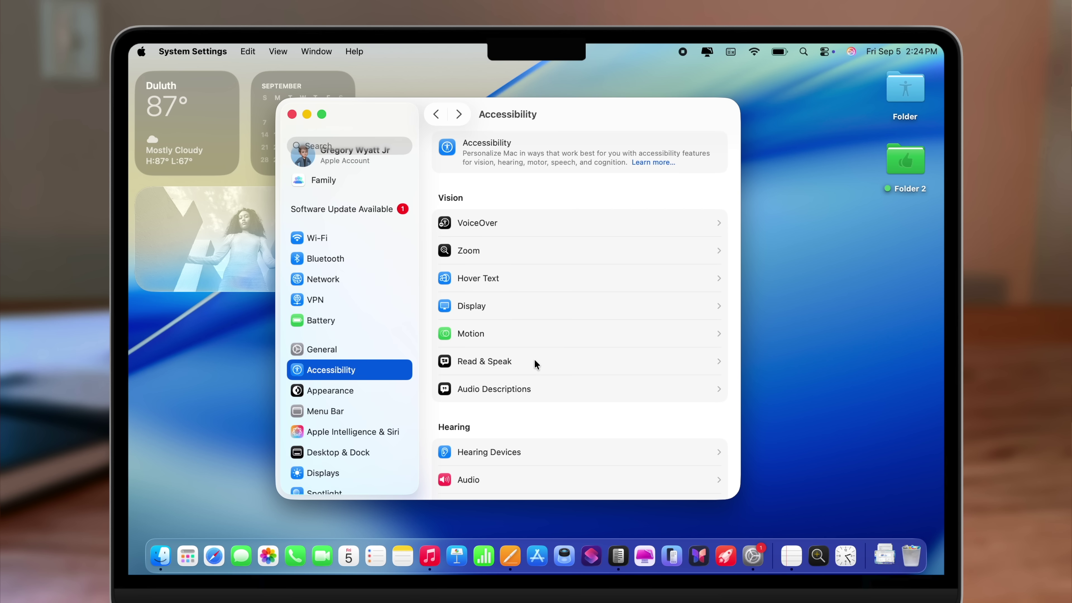
left_click(534, 361)
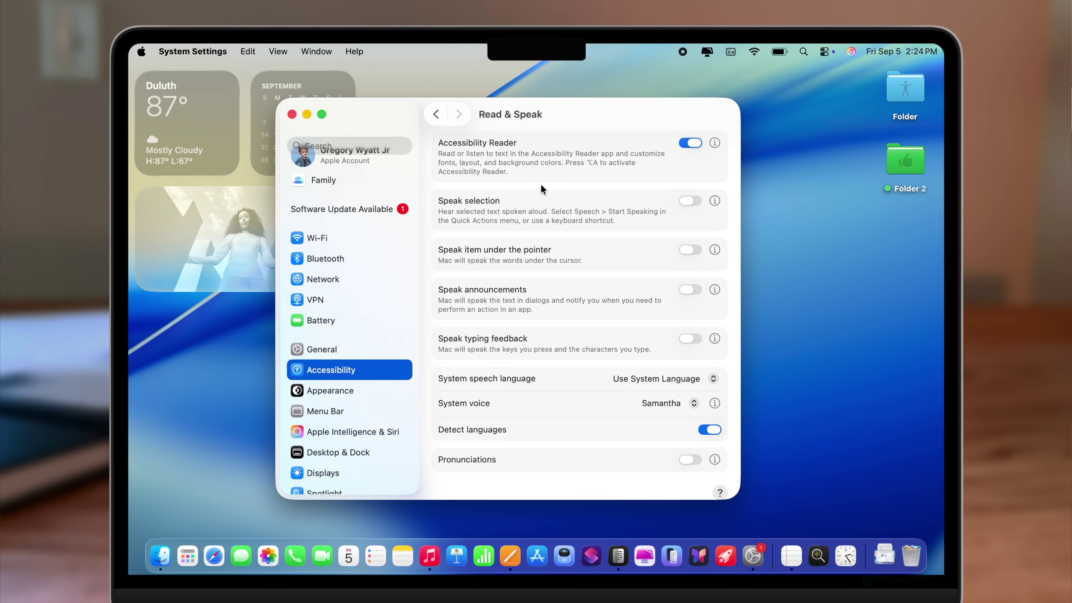
Launch Accessibility Reader with Option-A, skip ahead on the scrubber and check the 1x speed choices
key("alt+a")
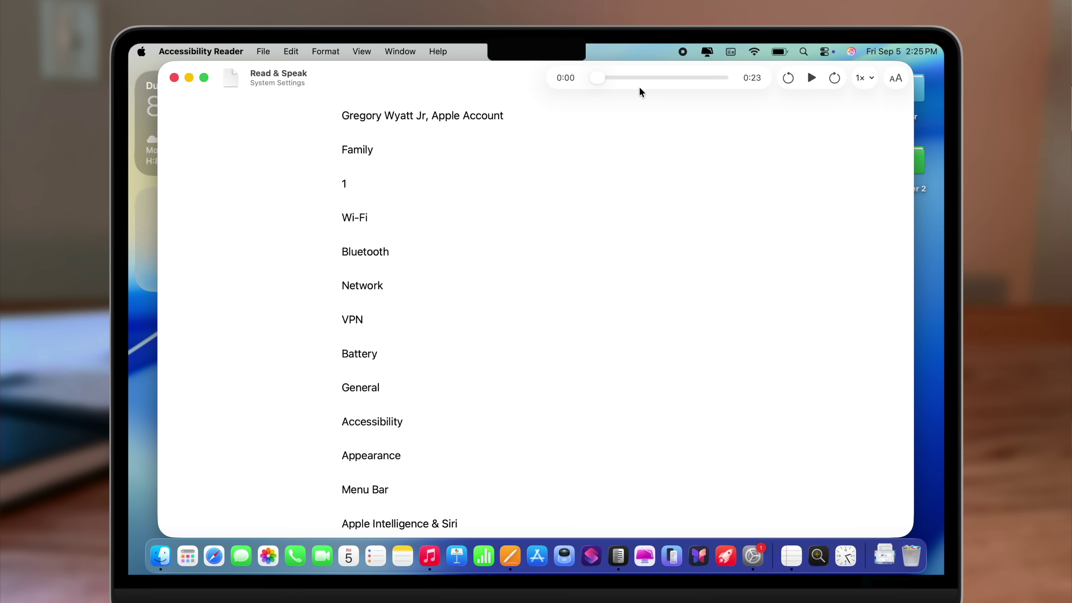
left_click_drag(595, 79, 629, 81)
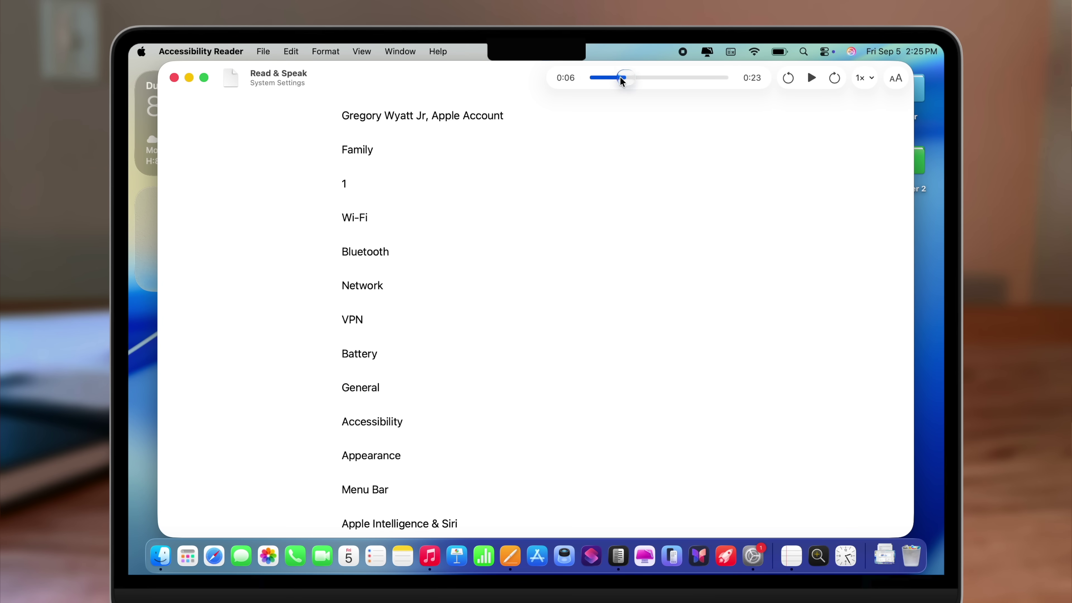
left_click(871, 78)
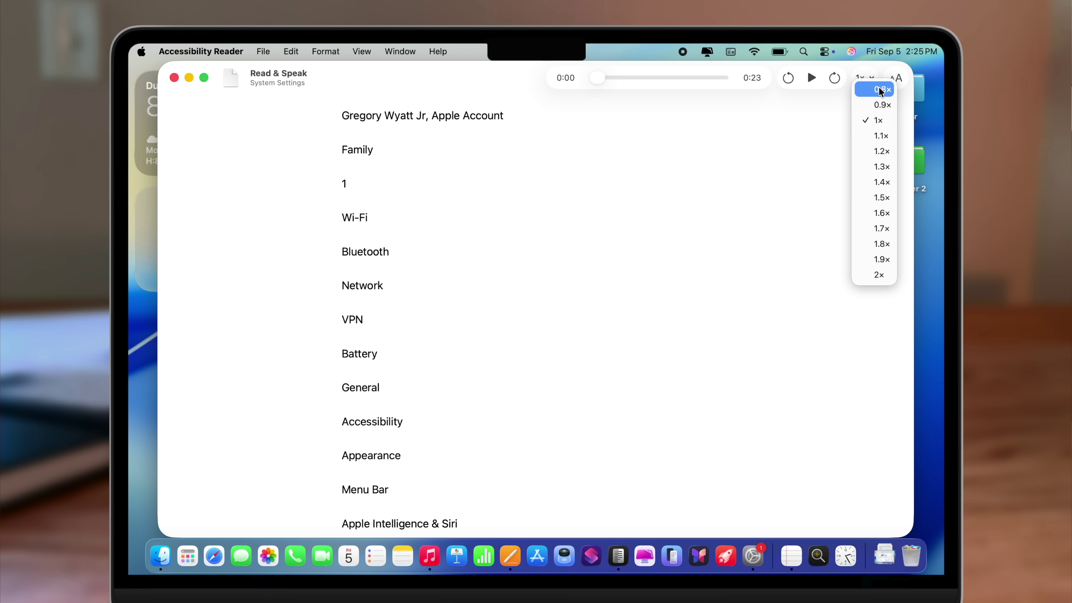
left_click(810, 228)
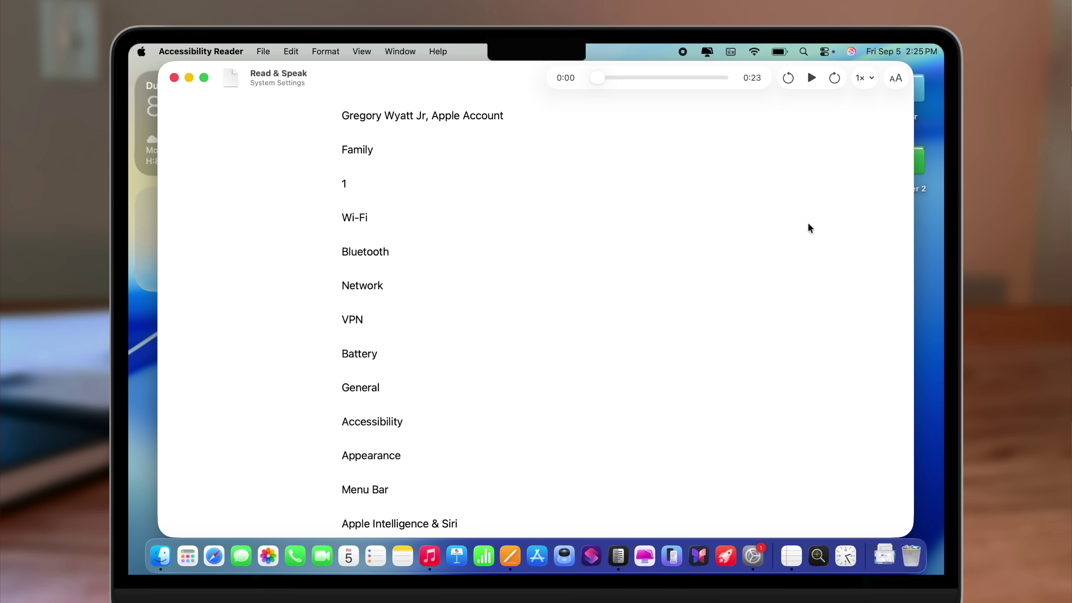
Look over the AA formatting panel and the text, then play it aloud and close the reader
left_click(896, 80)
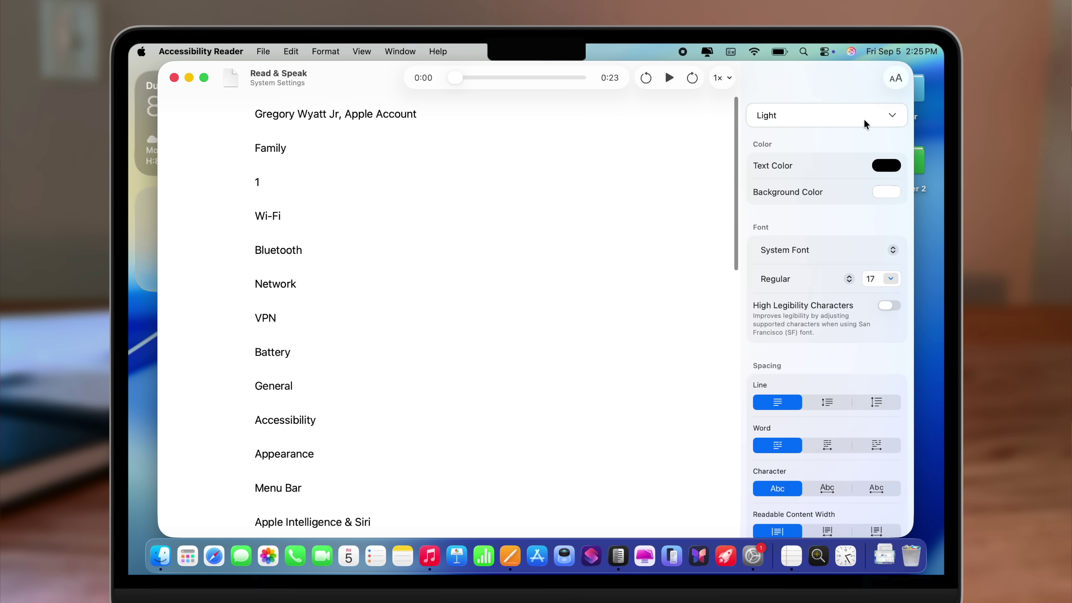
scroll(822, 243, "down", 5)
scroll(820, 240, "up", 5)
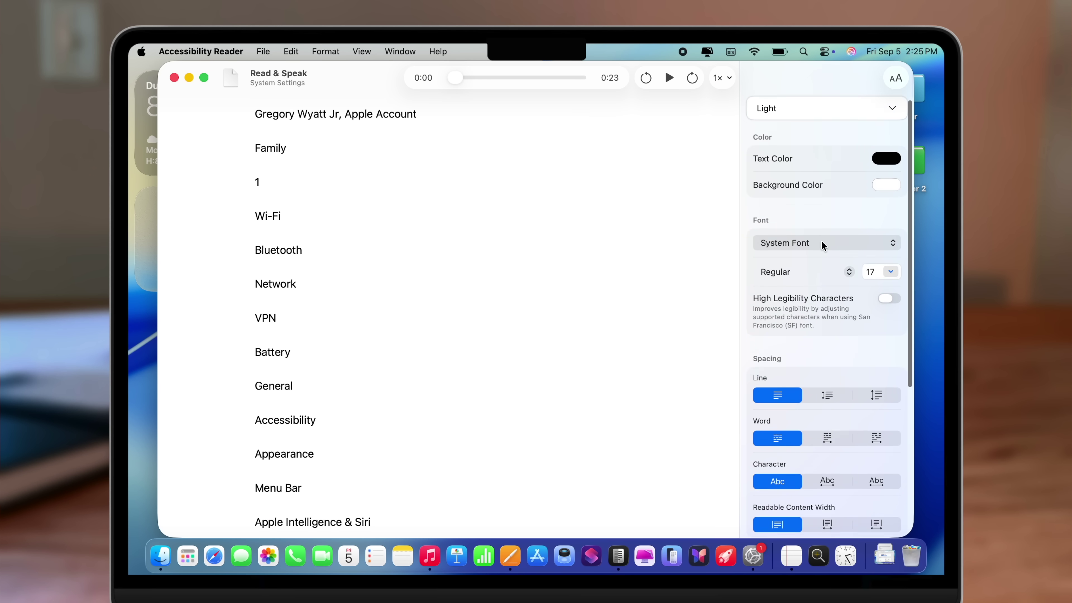
left_click(894, 80)
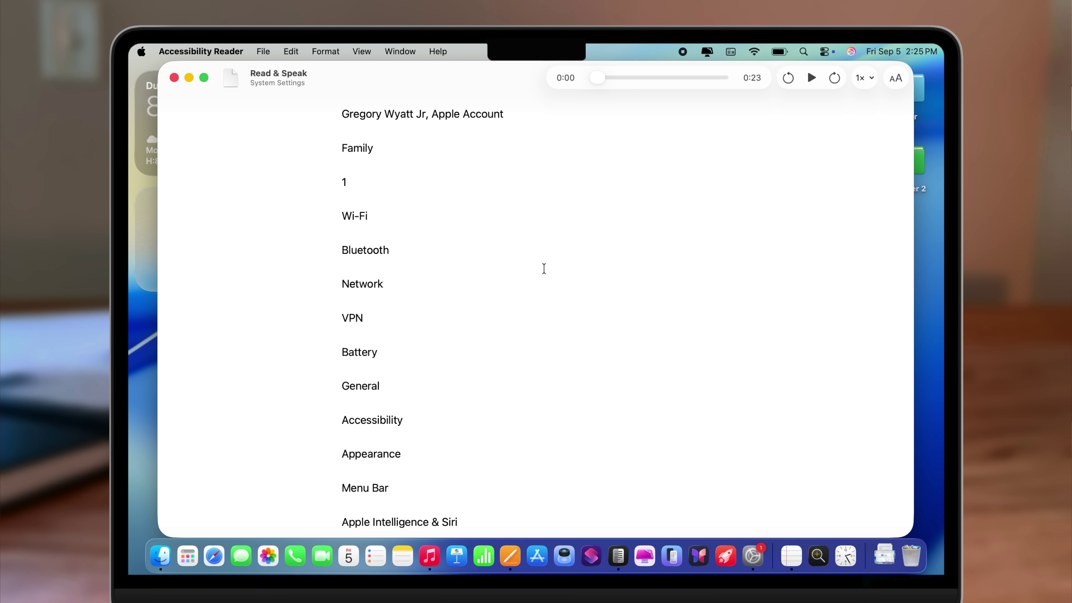
scroll(545, 269, "down", 10)
scroll(545, 269, "down", 3)
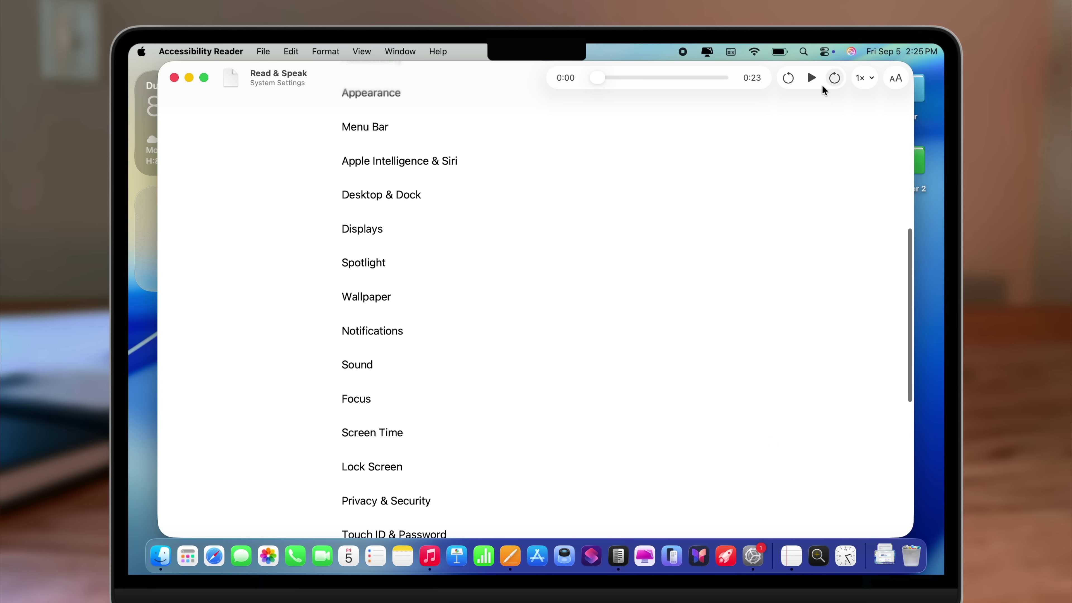
scroll(756, 201, "up", 5)
left_click(812, 80)
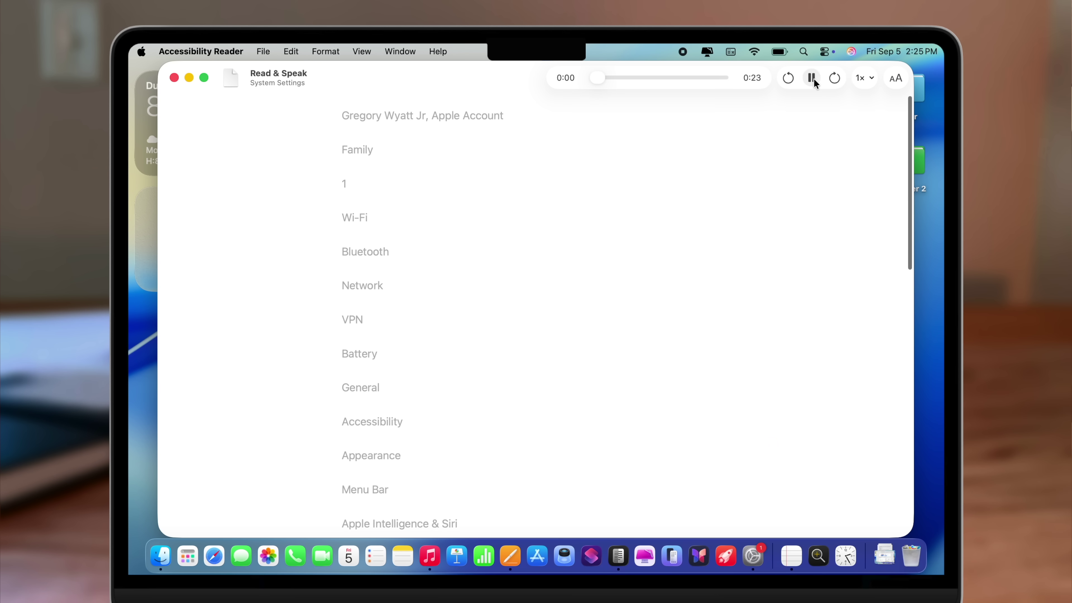
key("super+Escape")
Scroll the Accessibility list down to Name Recognition and open that page
scroll(516, 372, "down", 2)
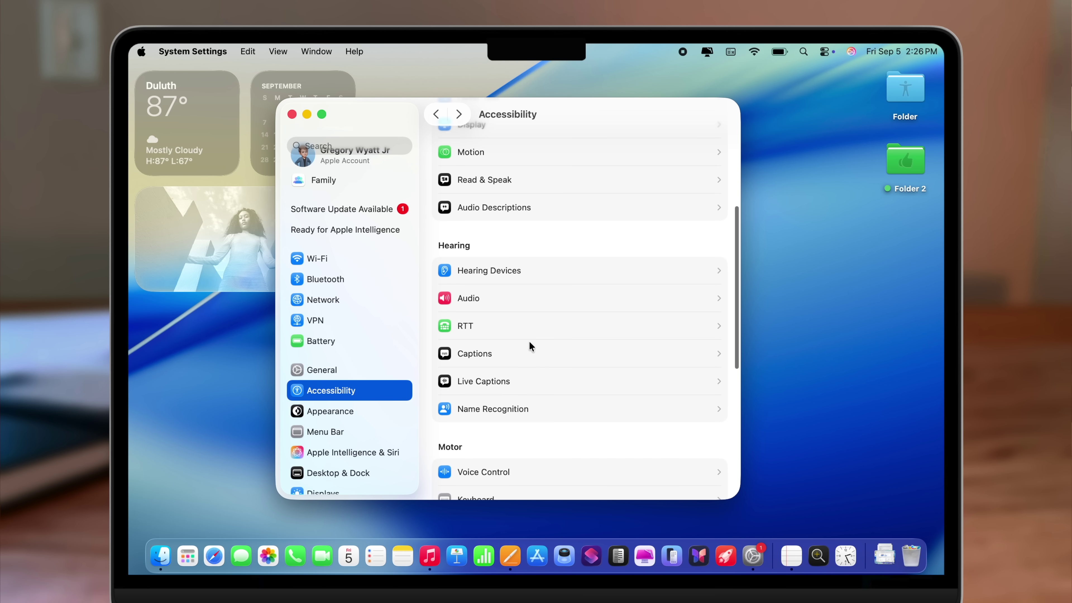
left_click(538, 409)
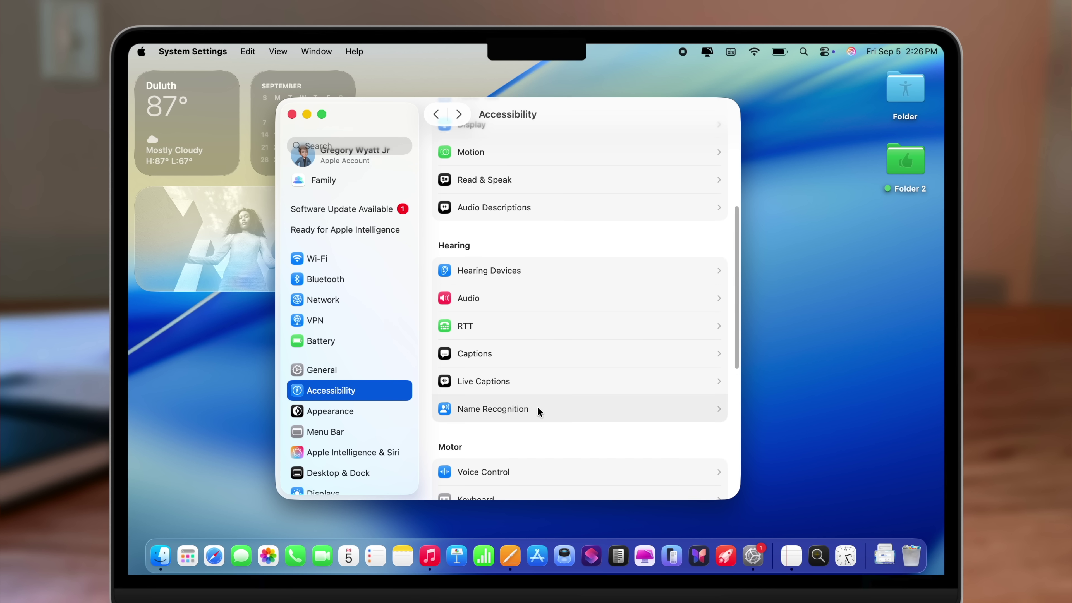